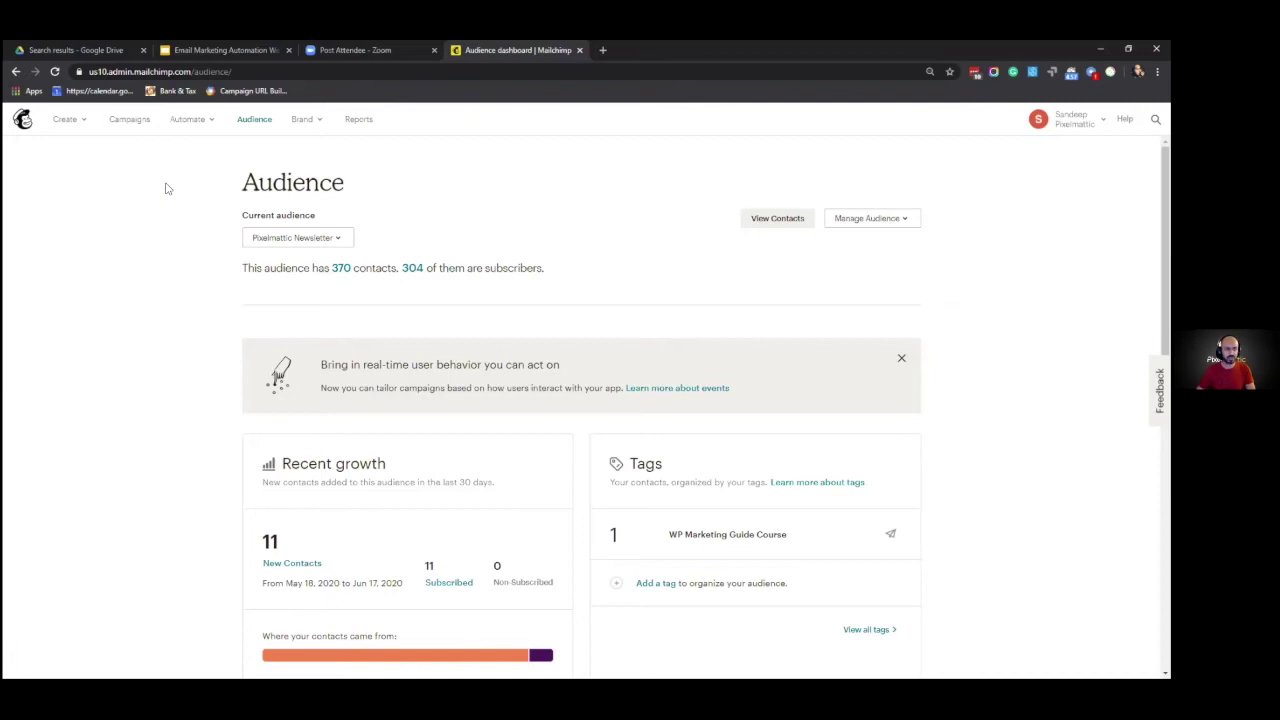
Go to the campaigns list and start creating a new campaign
left_click(128, 125)
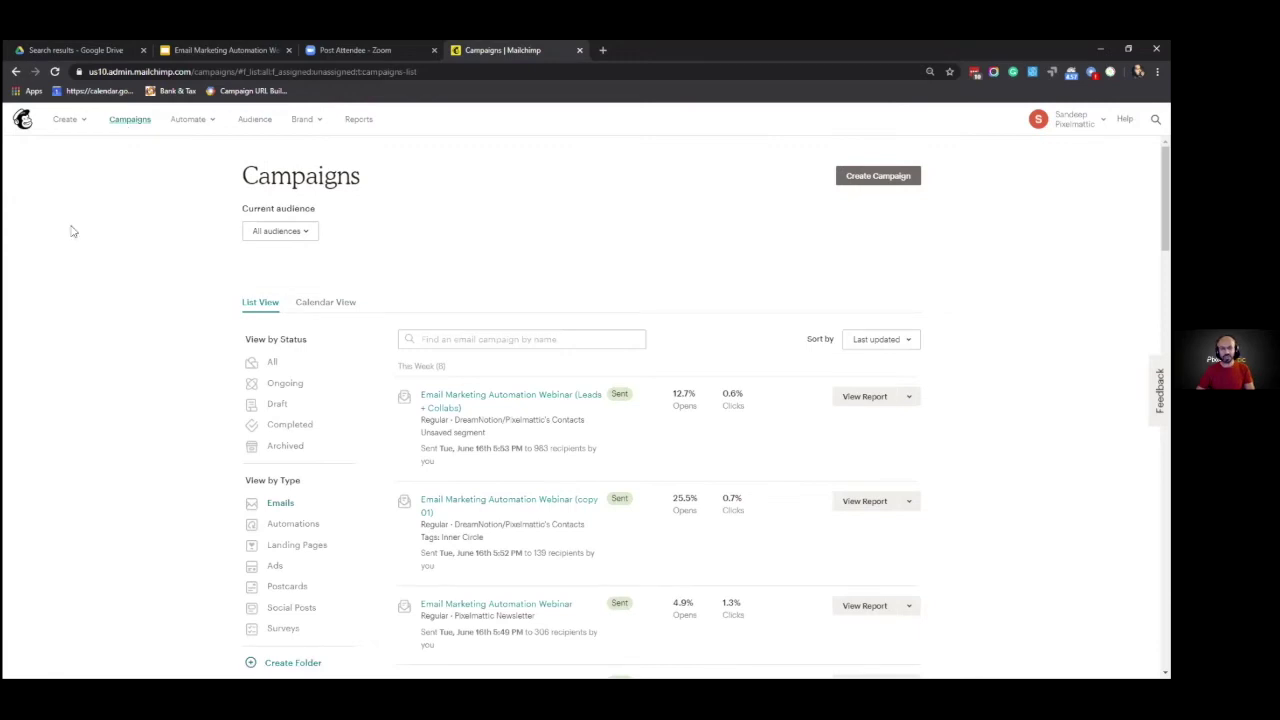
scroll(72, 231, "down", 1)
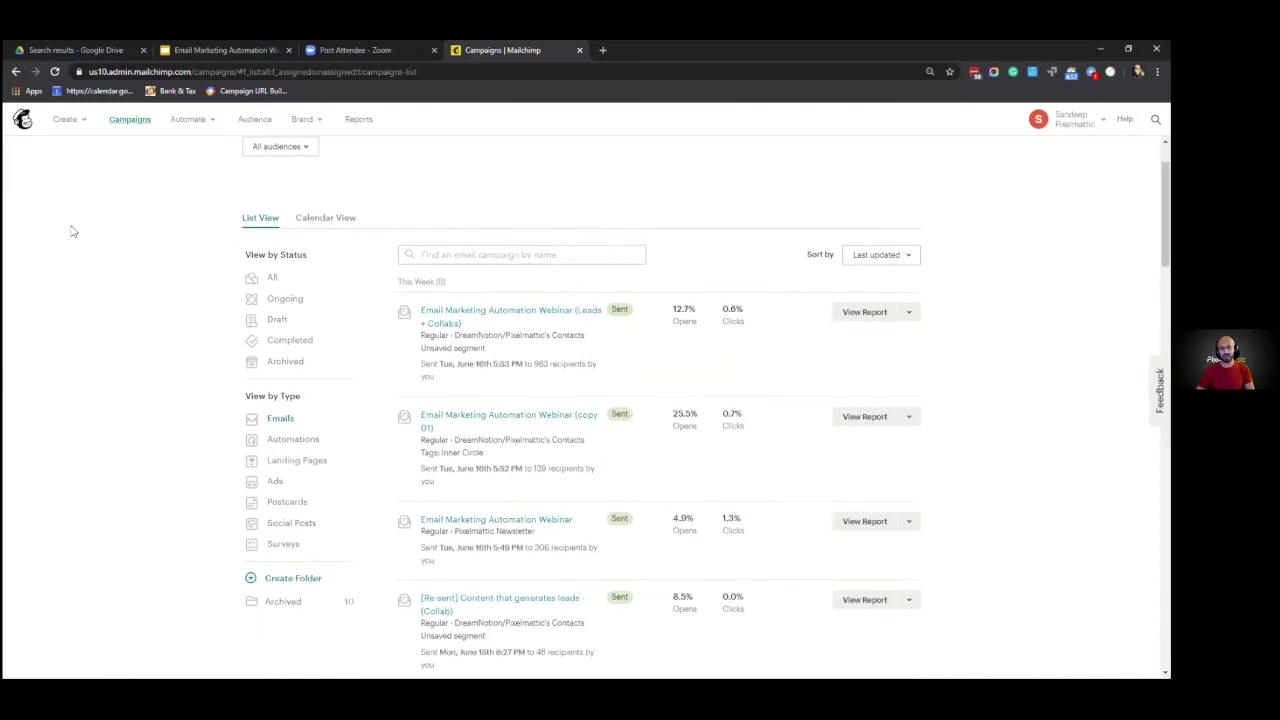
scroll(75, 231, "up", 1)
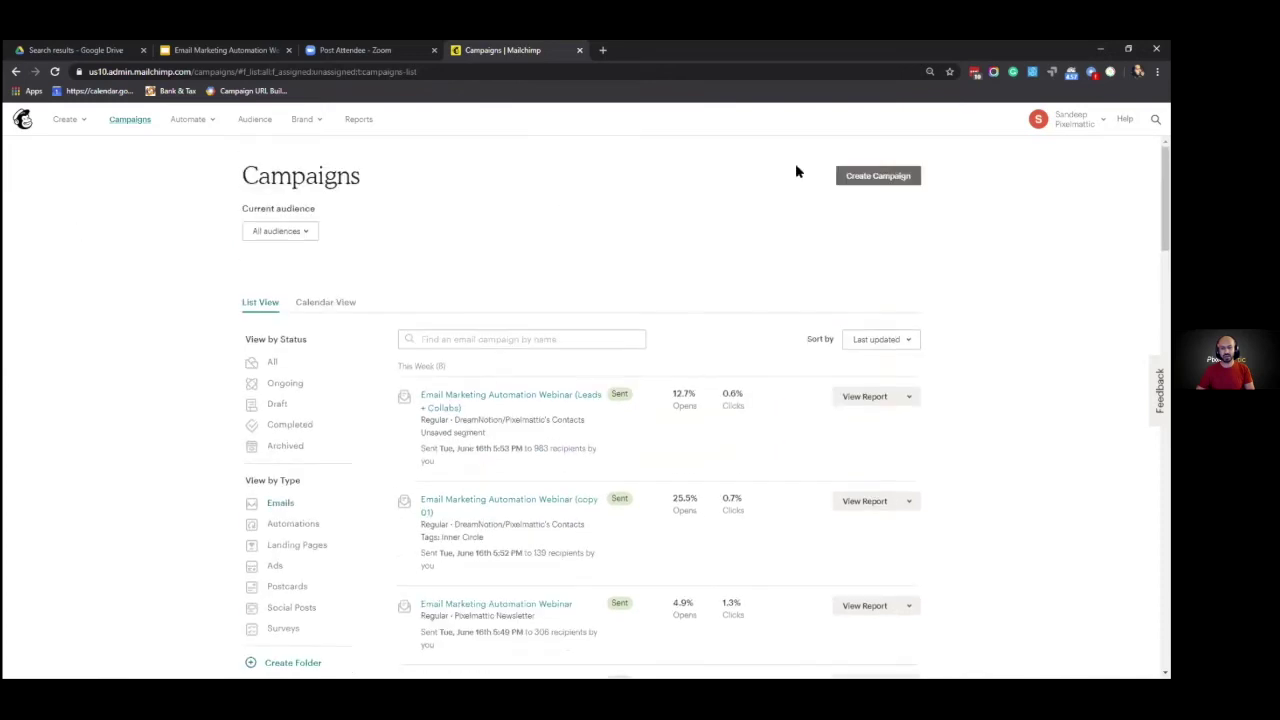
left_click(875, 178)
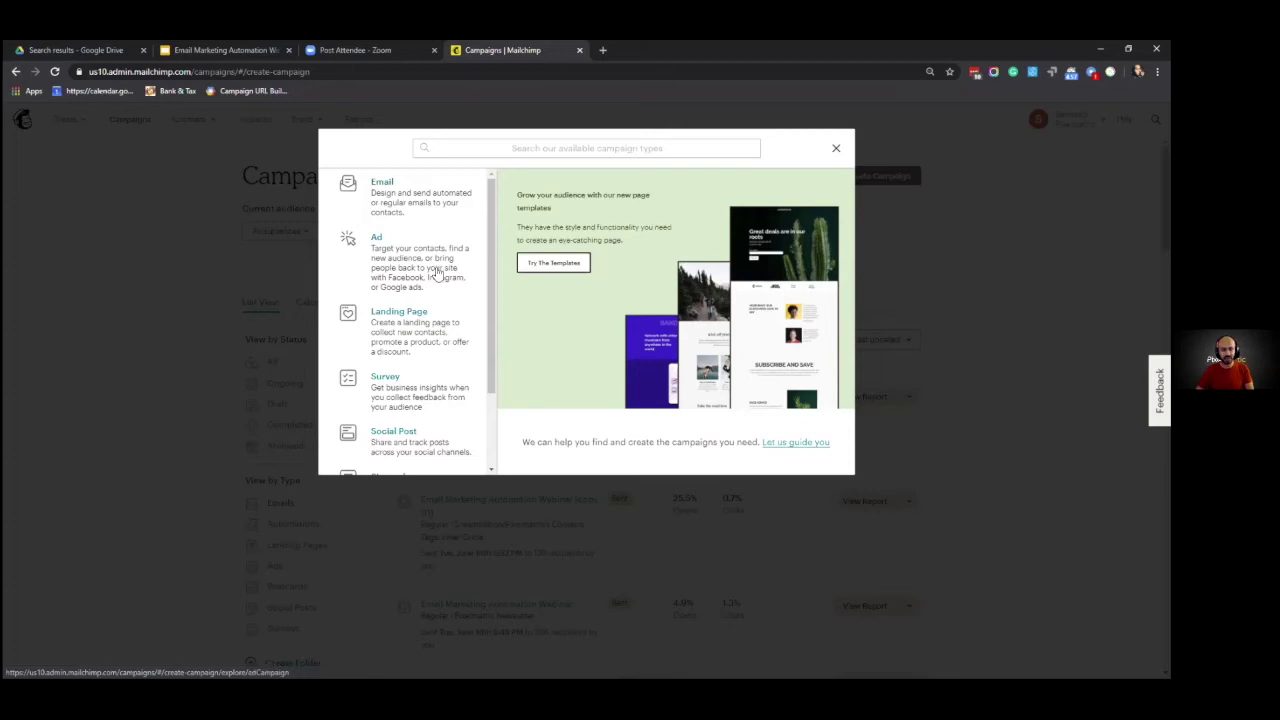
Look through the available campaign types, from Email down to Postcard
scroll(440, 273, "down", 2)
scroll(445, 270, "up", 2)
scroll(448, 280, "down", 3)
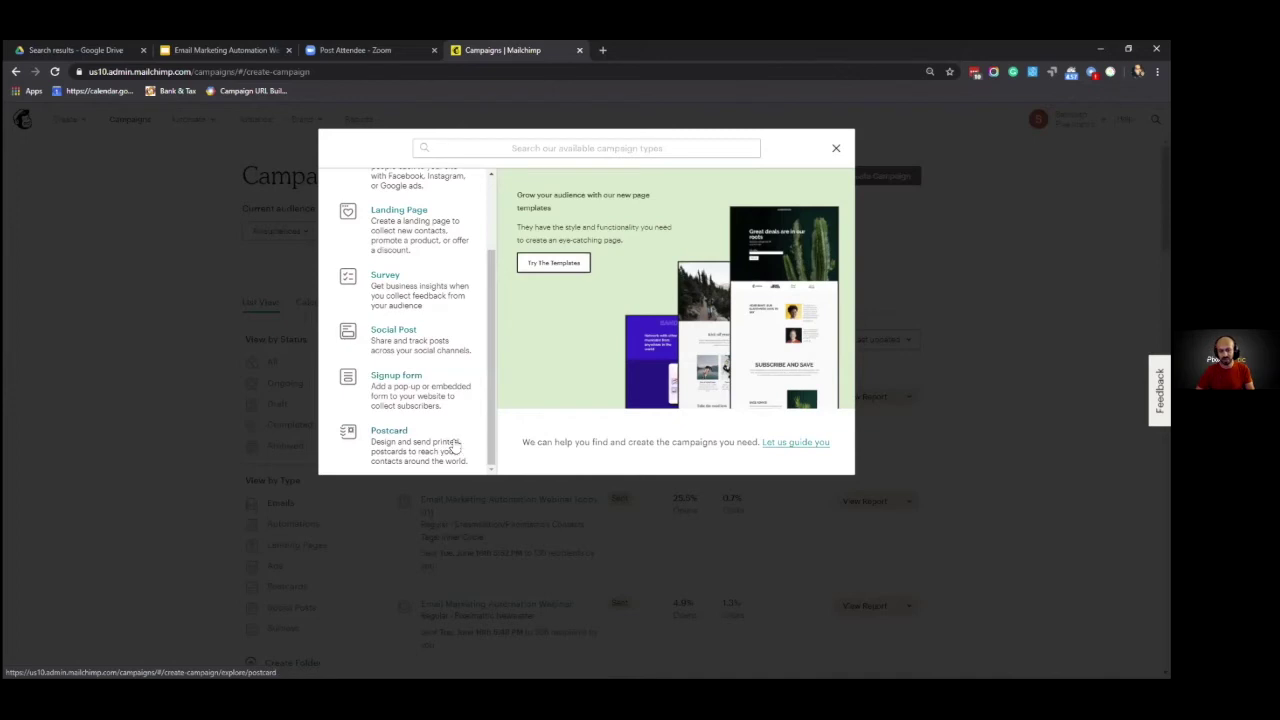
scroll(455, 450, "up", 3)
scroll(455, 450, "down", 3)
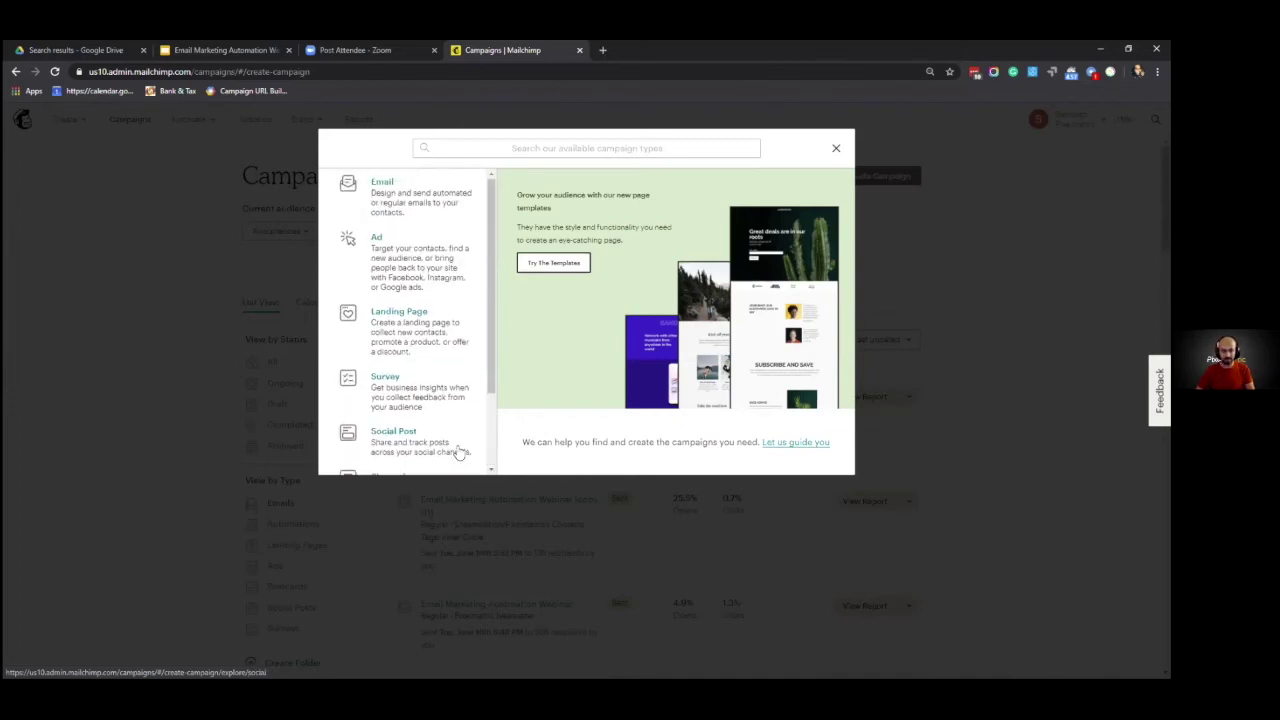
scroll(458, 452, "down", 1)
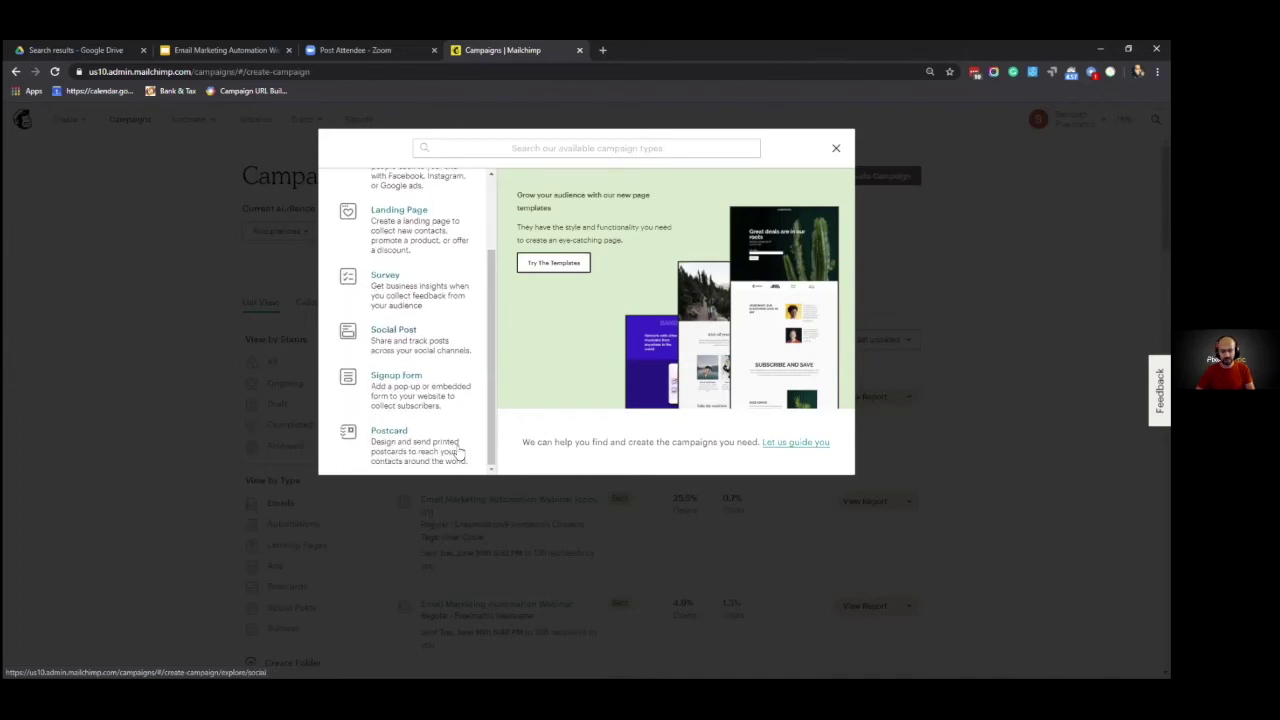
scroll(458, 450, "up", 2)
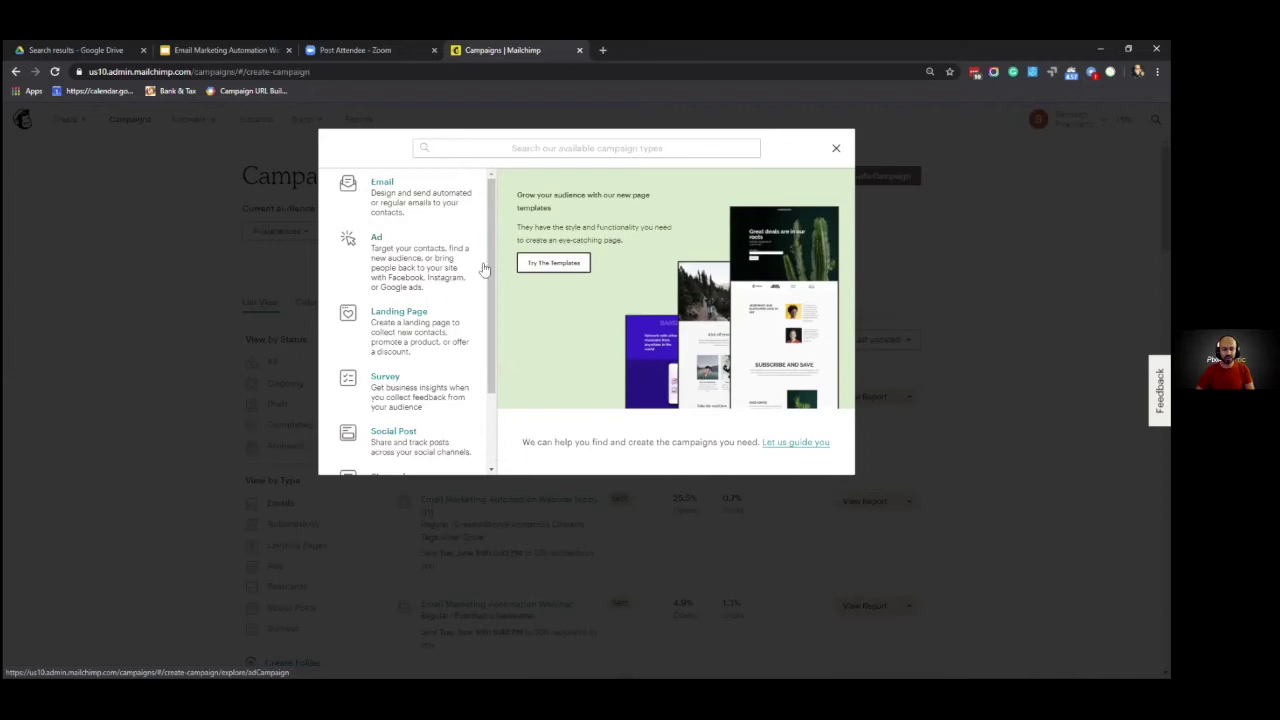
Create a regular email campaign named "Webinar Demo"
left_click(440, 192)
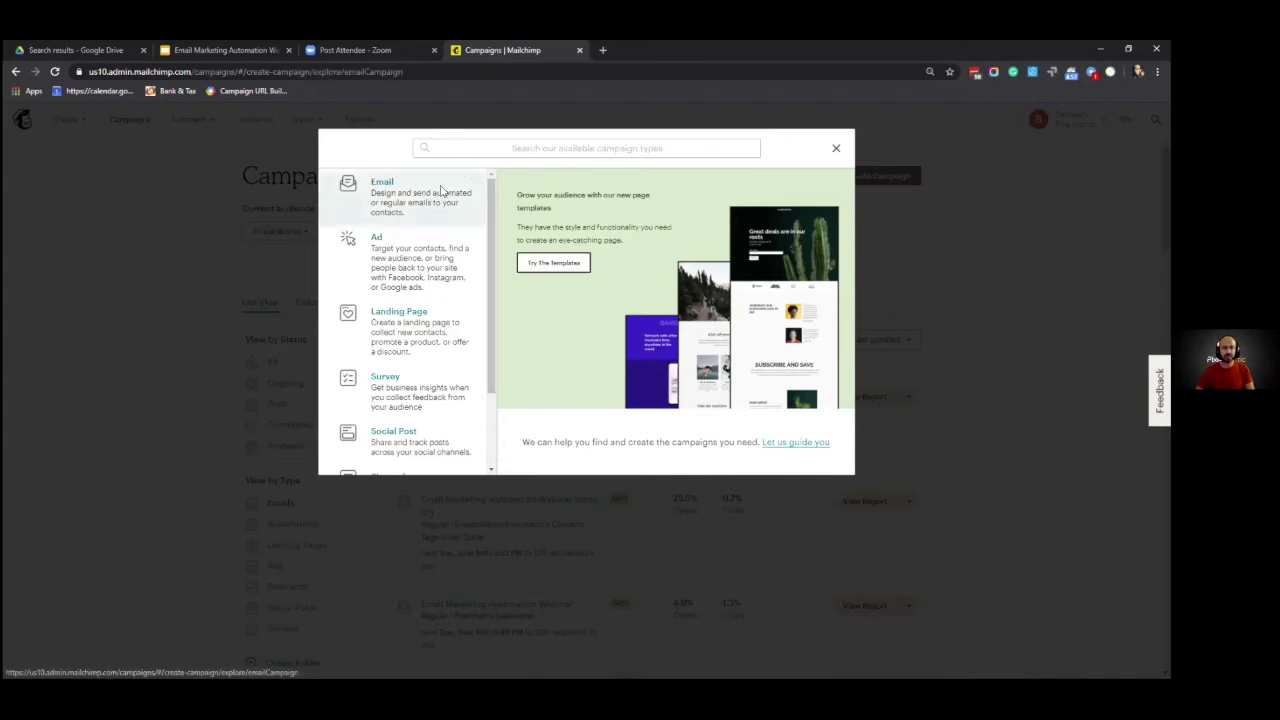
left_click(515, 338)
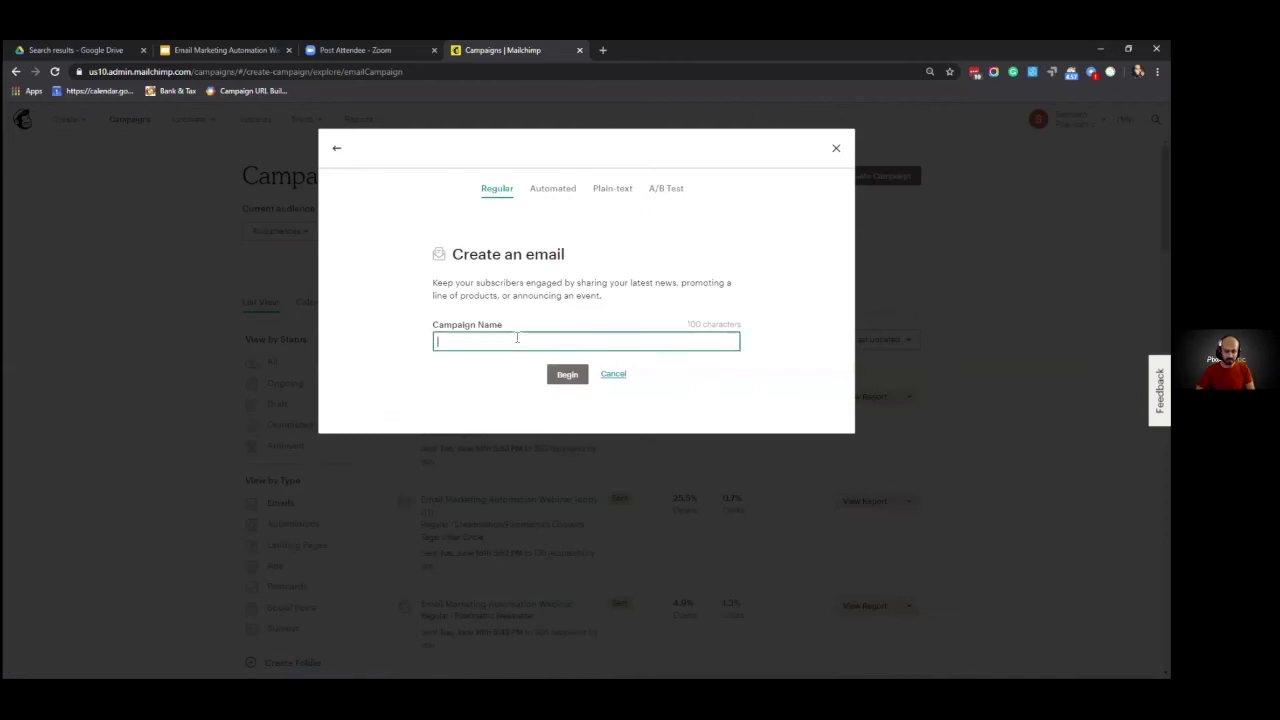
type("Webinar Demo")
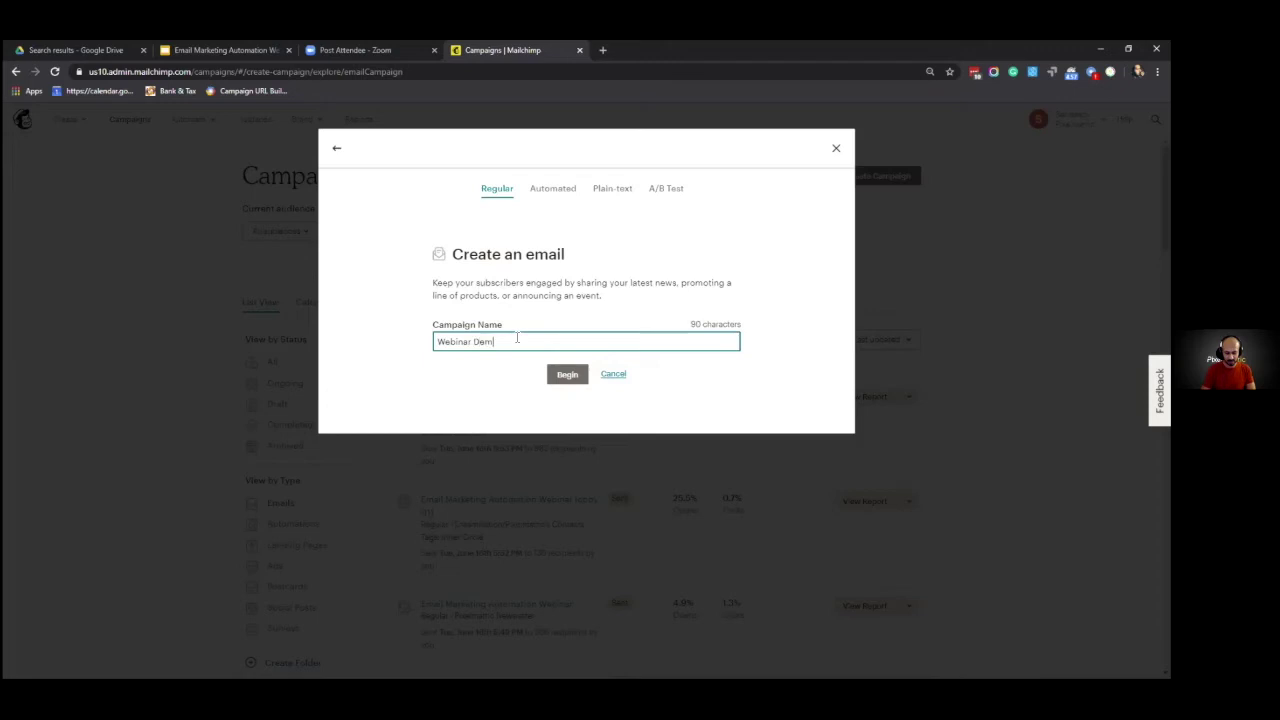
left_click(567, 374)
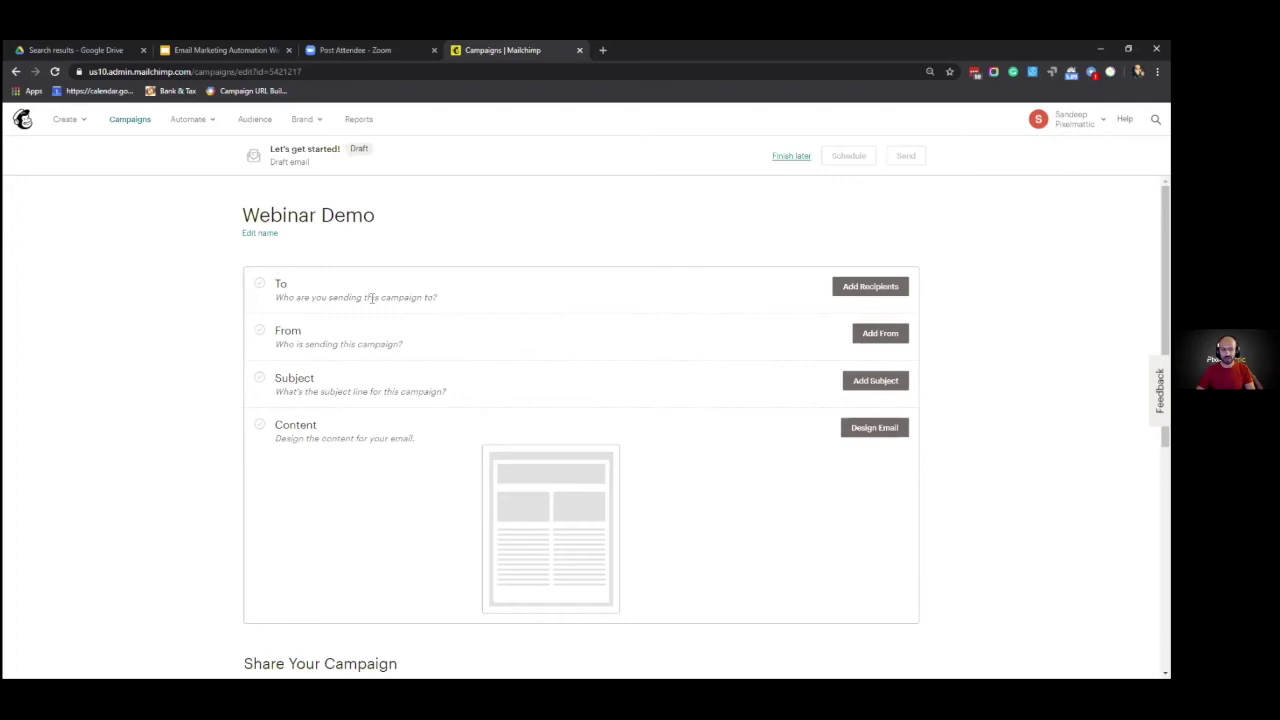
left_click_drag(449, 300, 280, 298)
left_click(362, 258)
left_click(869, 287)
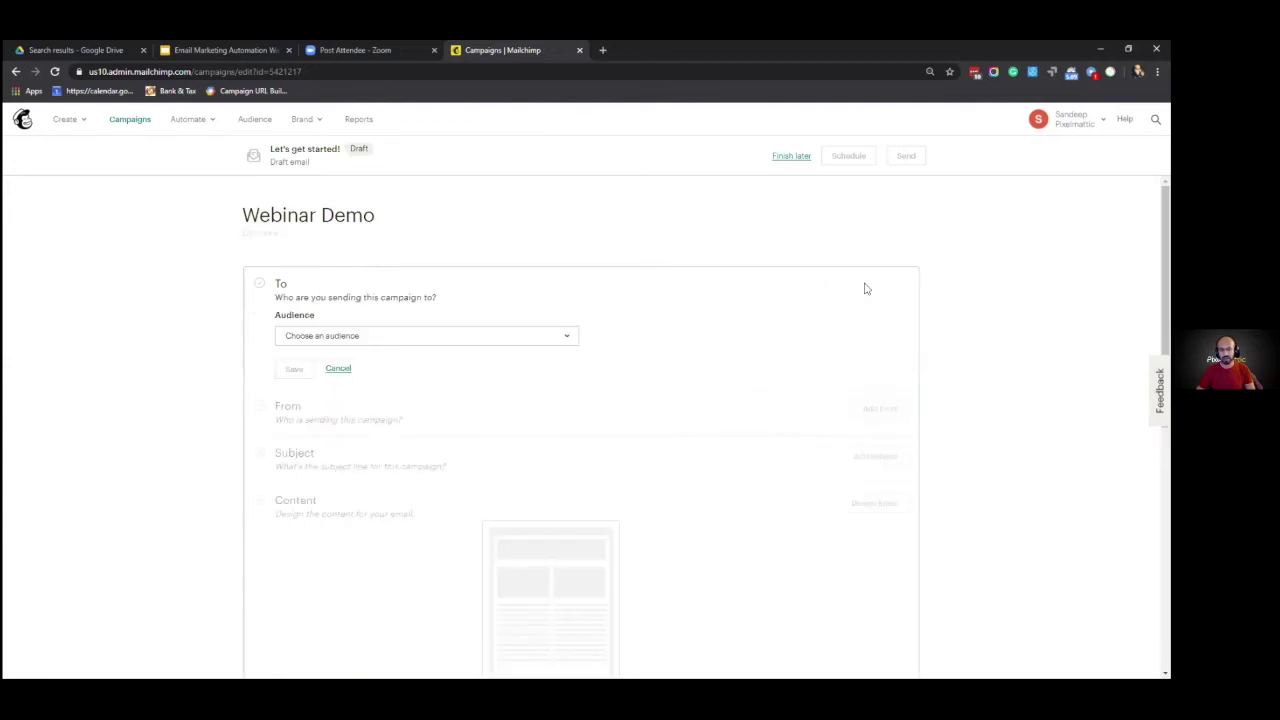
left_click(538, 339)
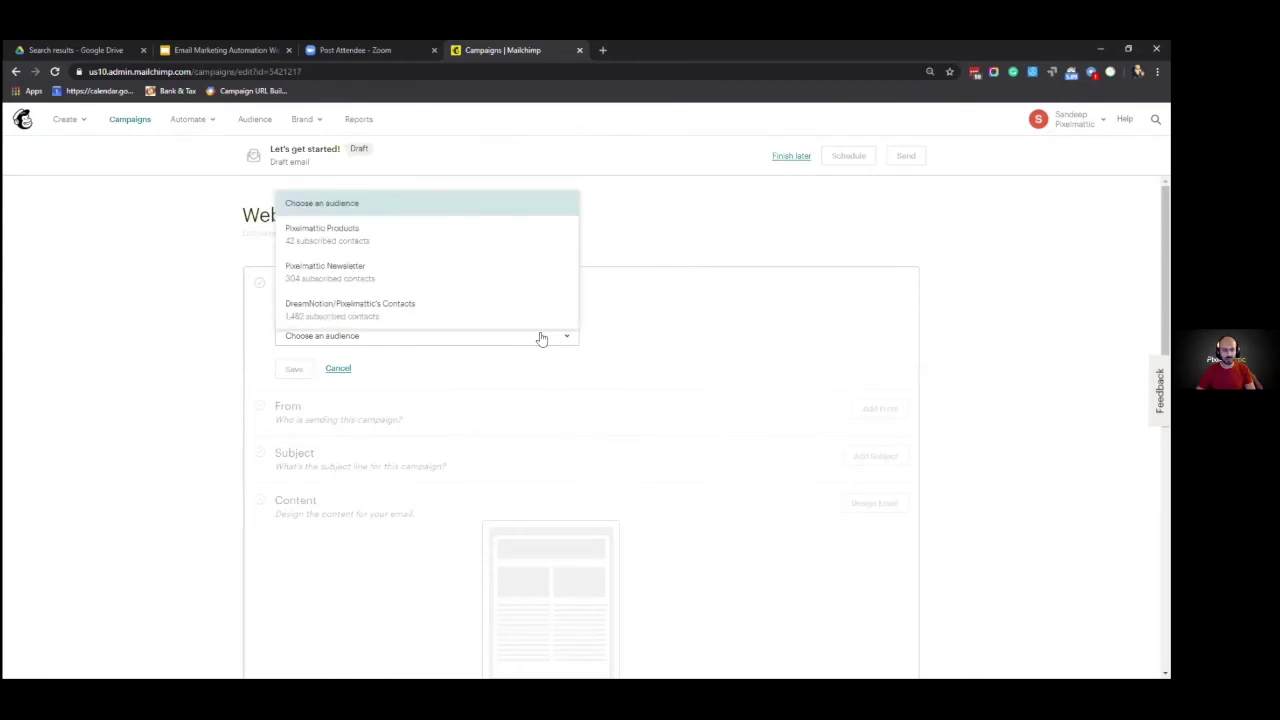
left_click(487, 279)
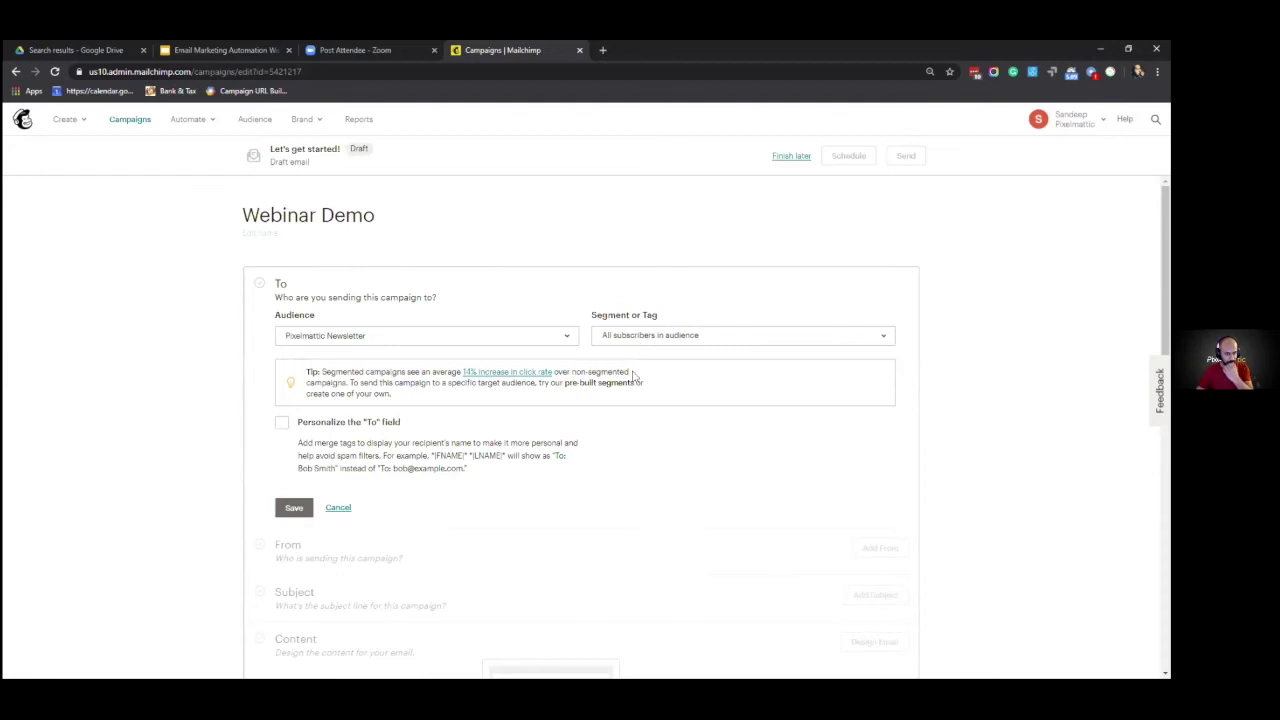
left_click(281, 426)
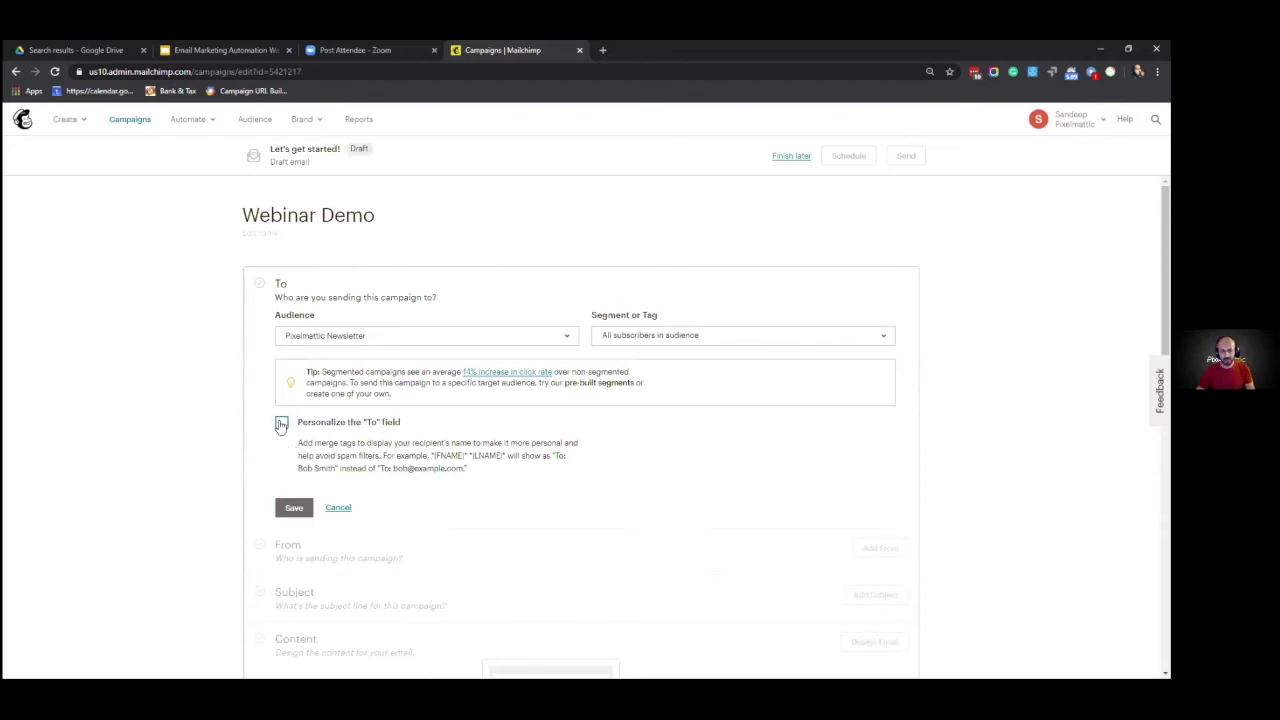
scroll(430, 491, "down", 1)
scroll(420, 470, "down", 1)
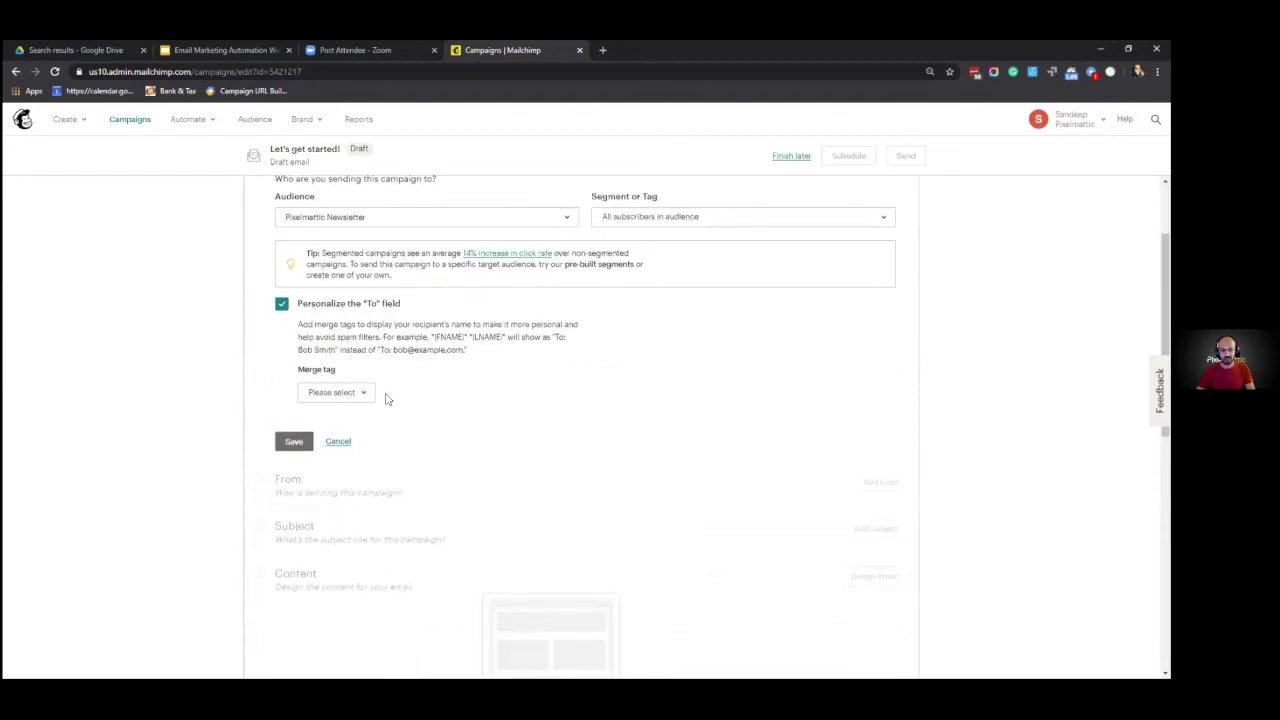
double_click(449, 337)
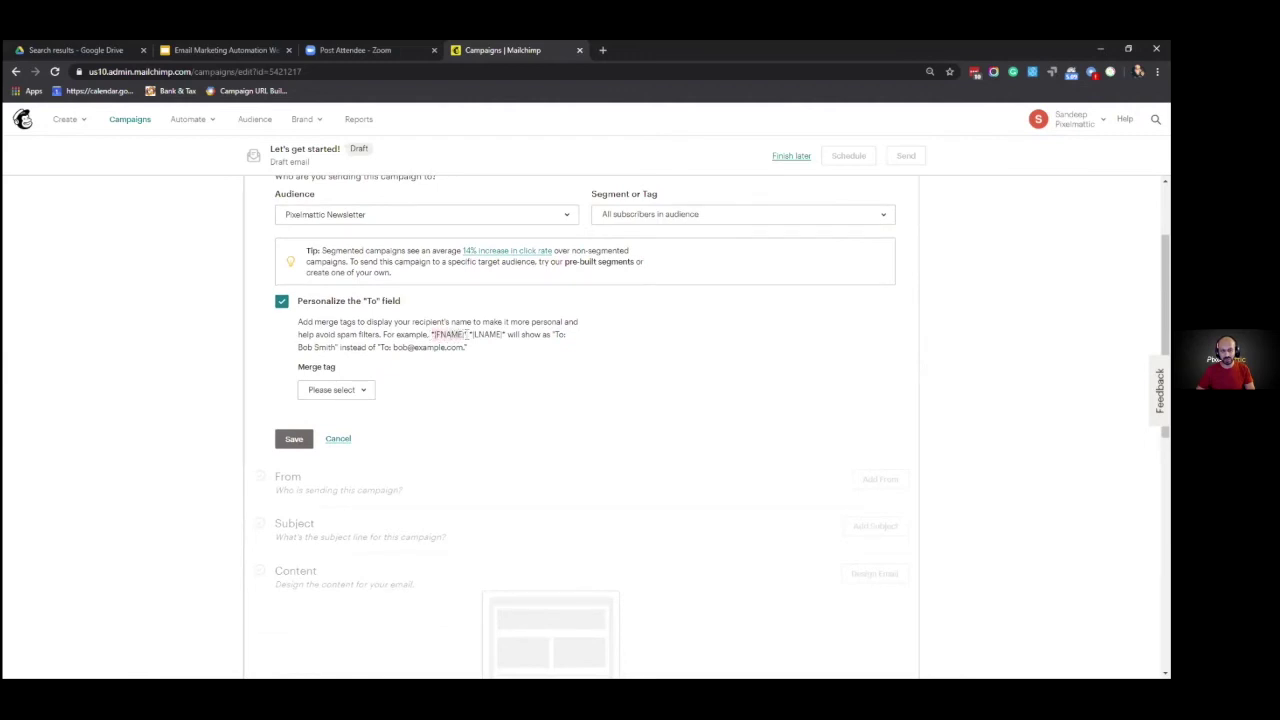
left_click(476, 336)
left_click_drag(484, 337, 506, 338)
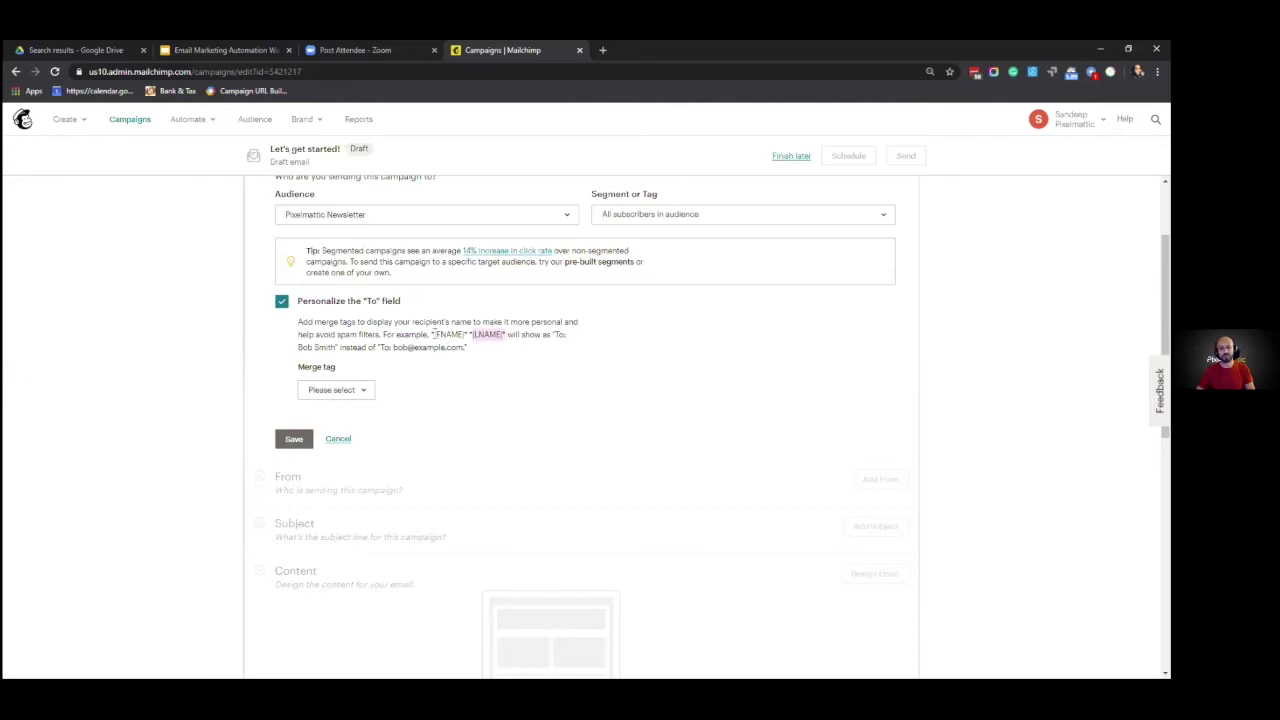
left_click(441, 335)
left_click_drag(439, 335, 465, 333)
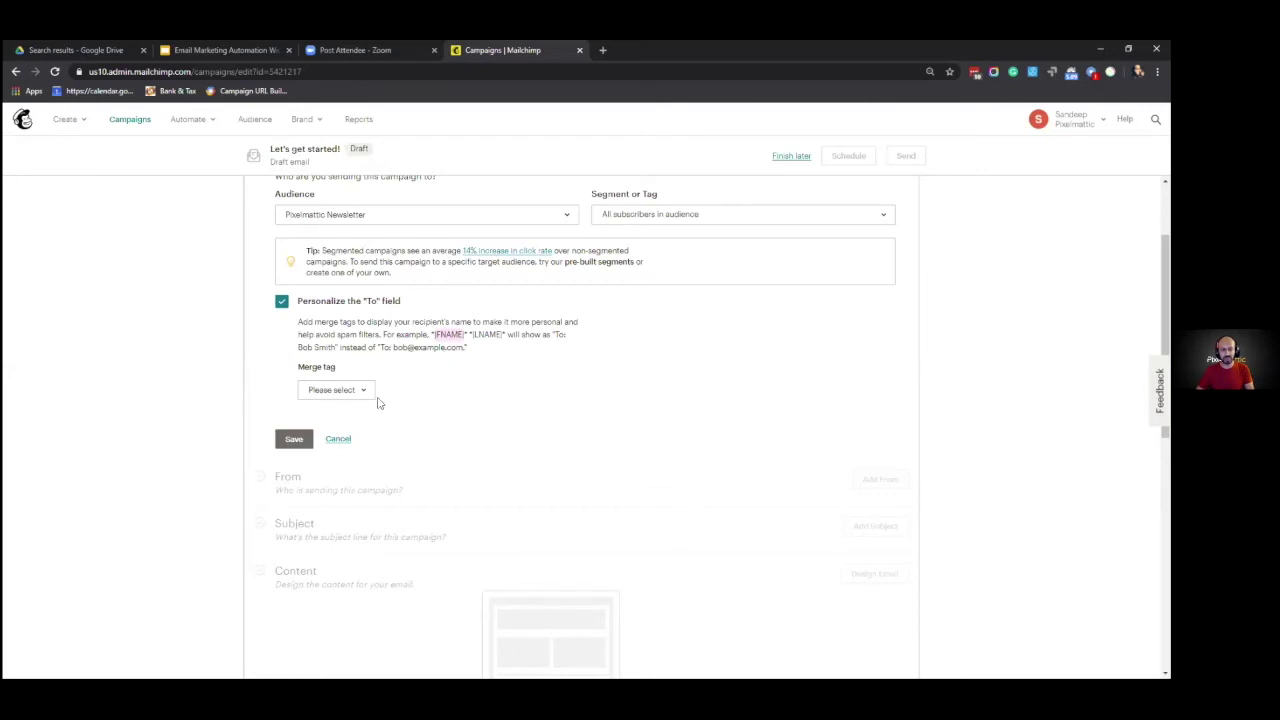
left_click(340, 440)
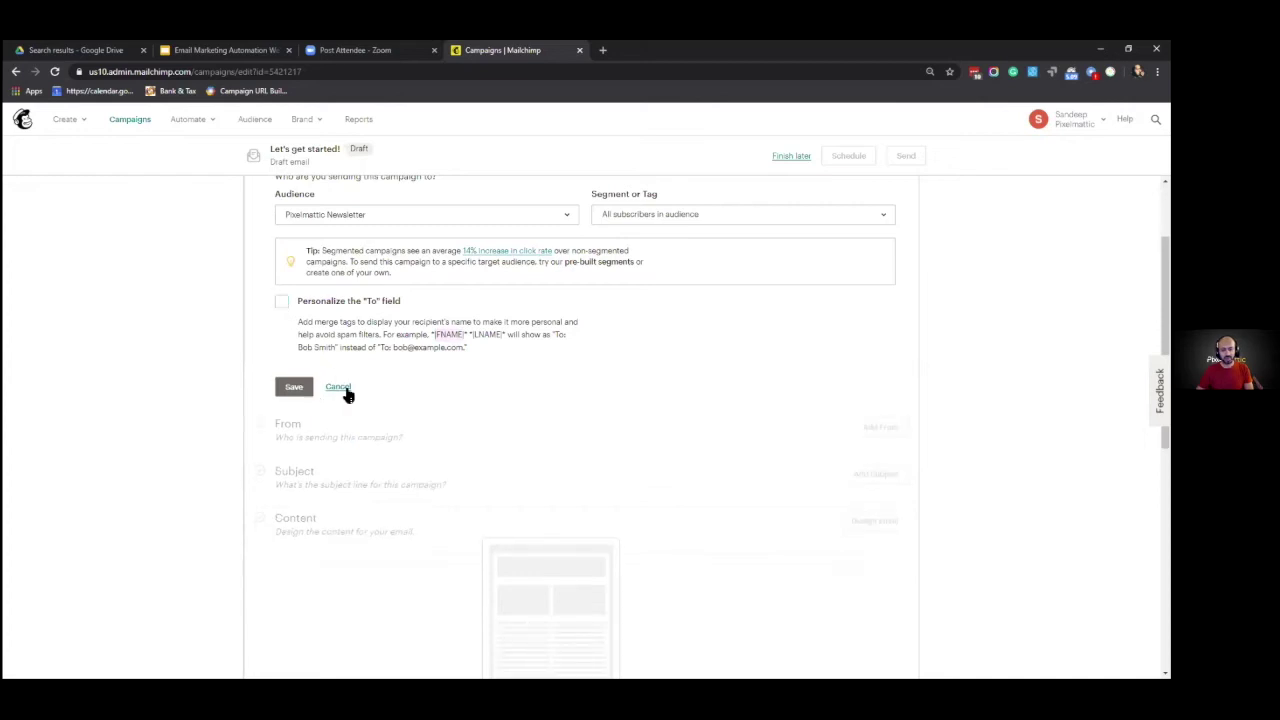
left_click(345, 388)
scroll(405, 399, "up", 2)
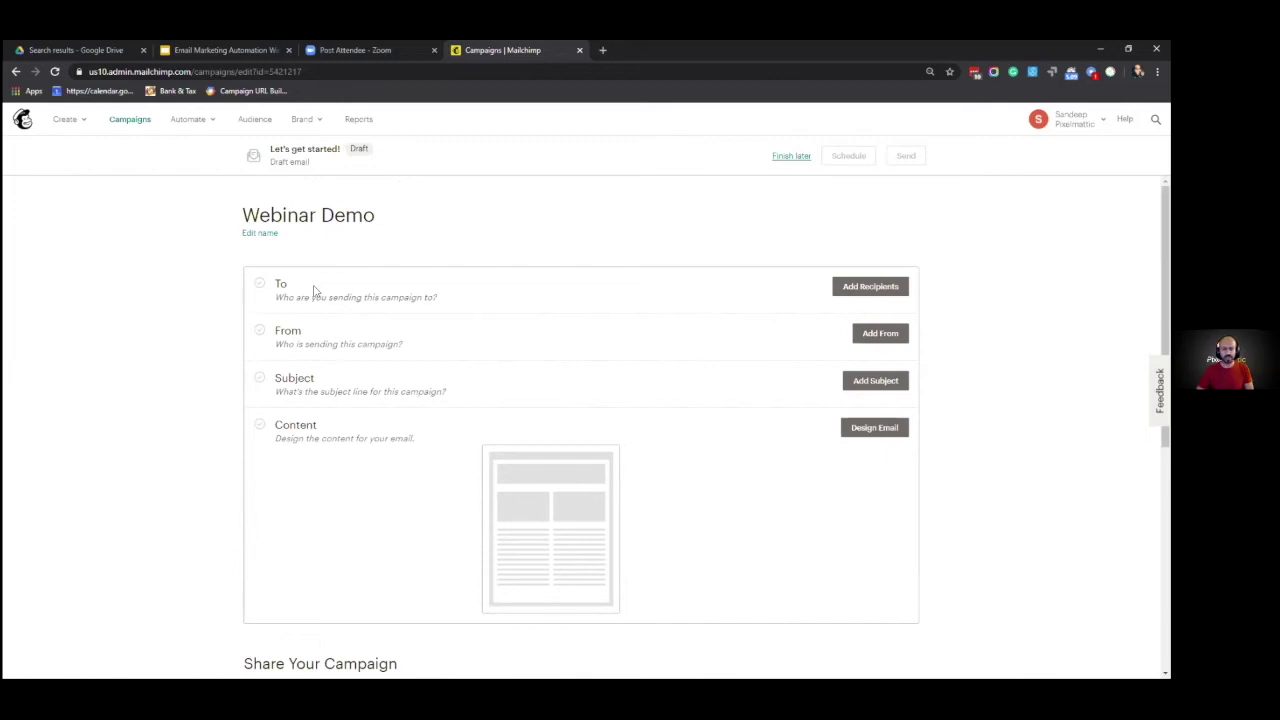
Set the campaign's recipients to all subscribers in the Pixelmattic Newsletter audience, without personalizing the To field, and save
left_click(866, 287)
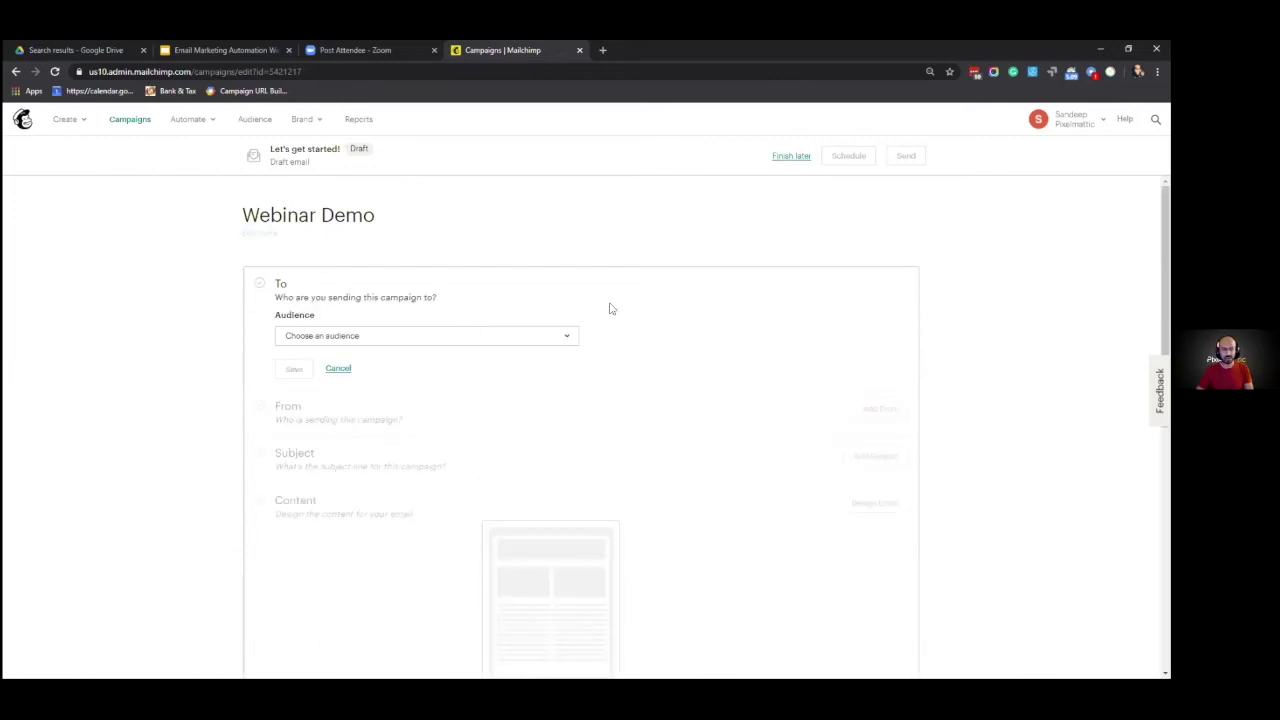
left_click(443, 334)
left_click(392, 268)
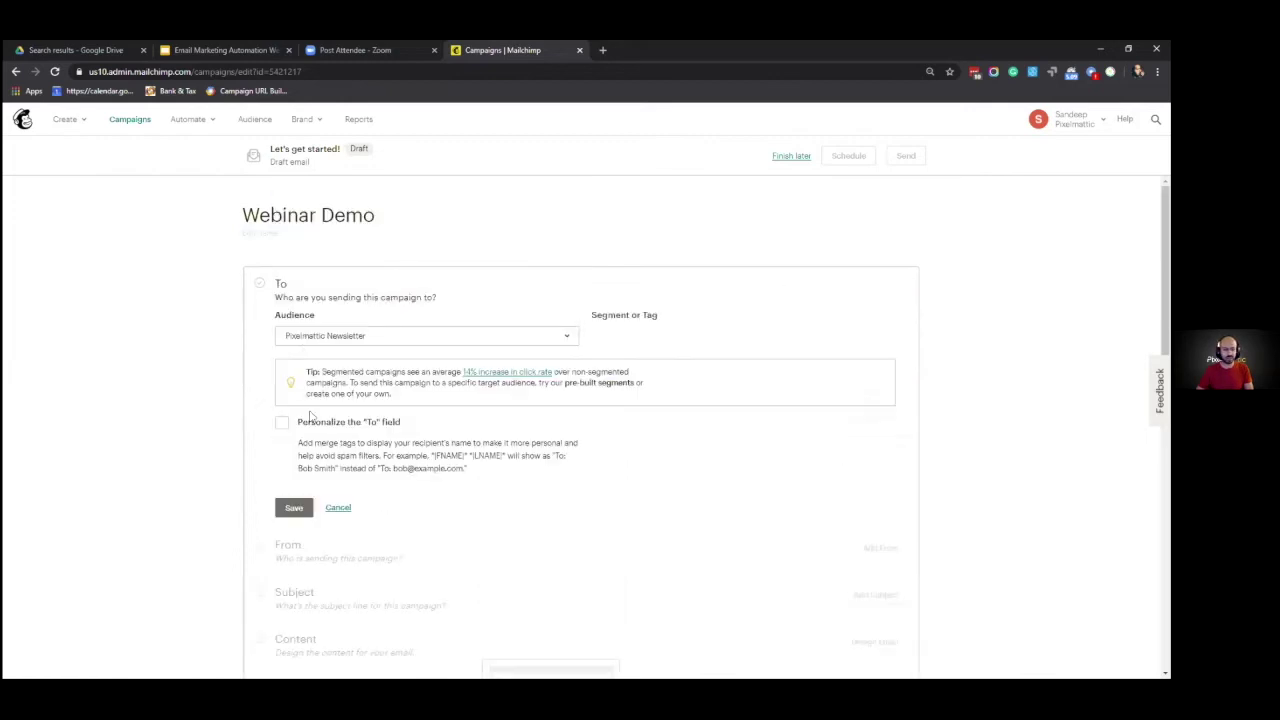
left_click(295, 507)
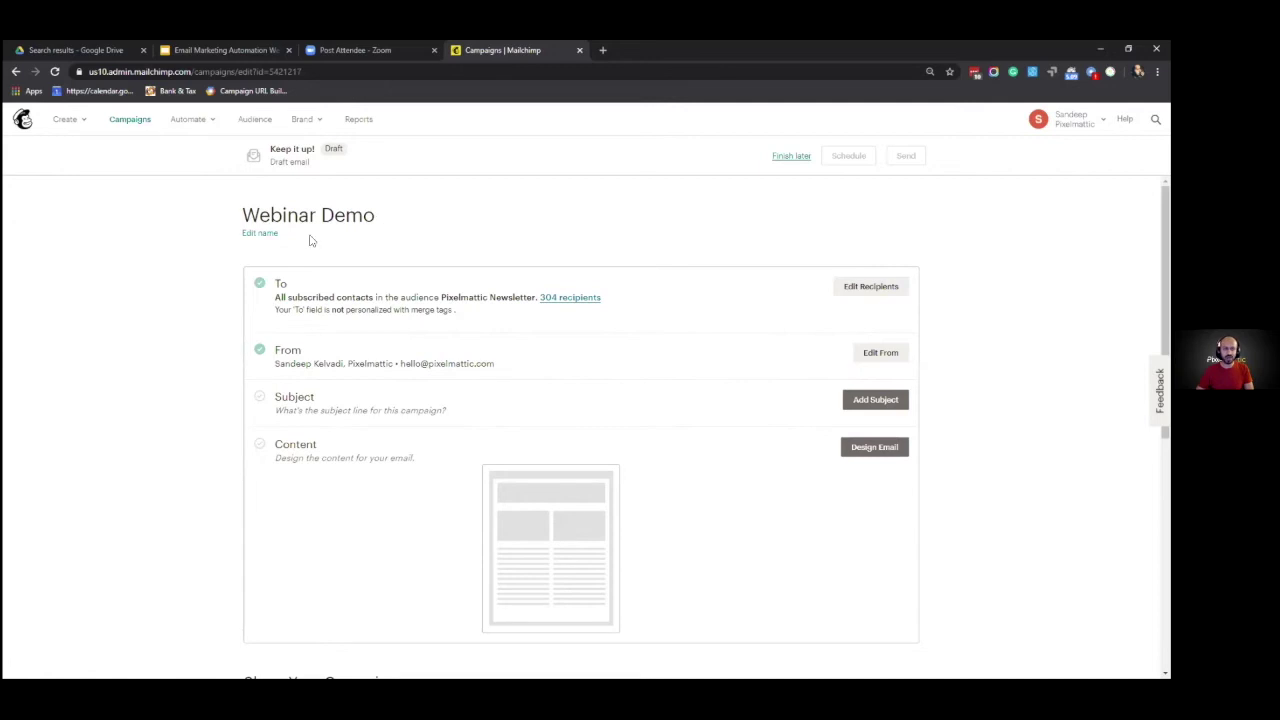
Examine the sender name and e-mail address in the campaign's From section
left_click_drag(495, 365, 368, 366)
left_click(341, 373)
triple_click(300, 372)
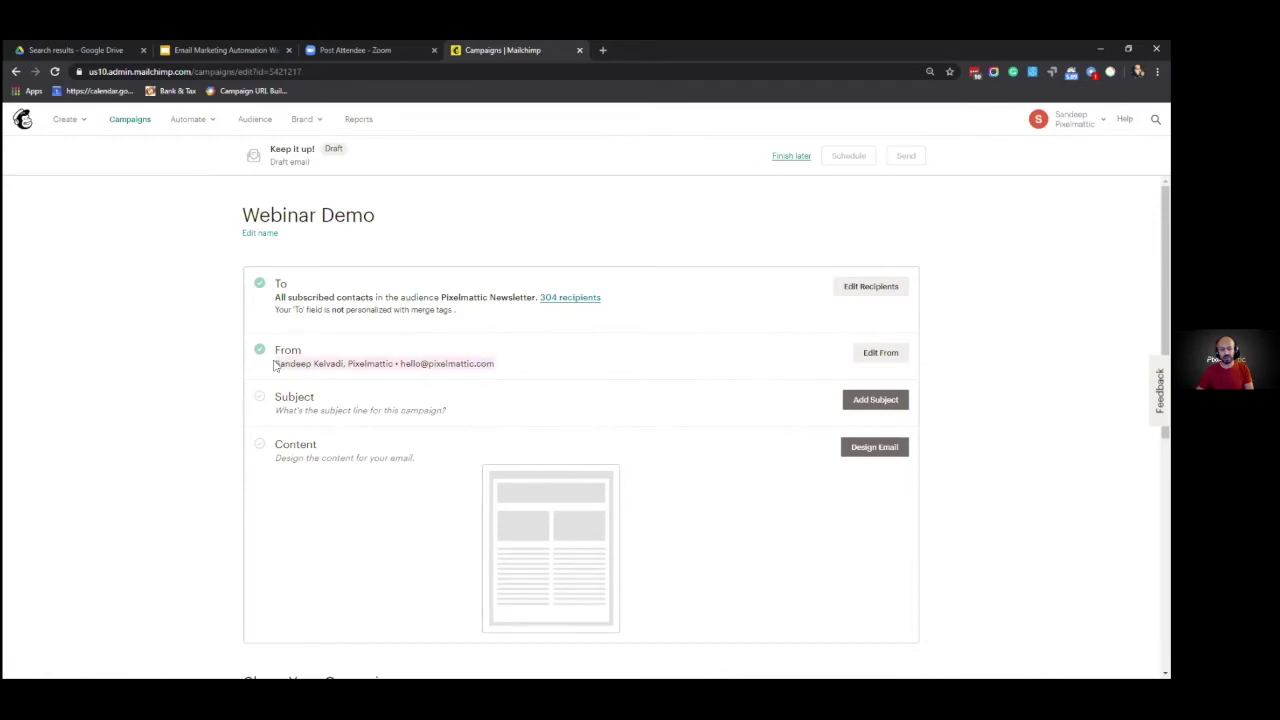
left_click_drag(343, 363, 277, 363)
left_click(349, 364)
left_click_drag(370, 363, 394, 363)
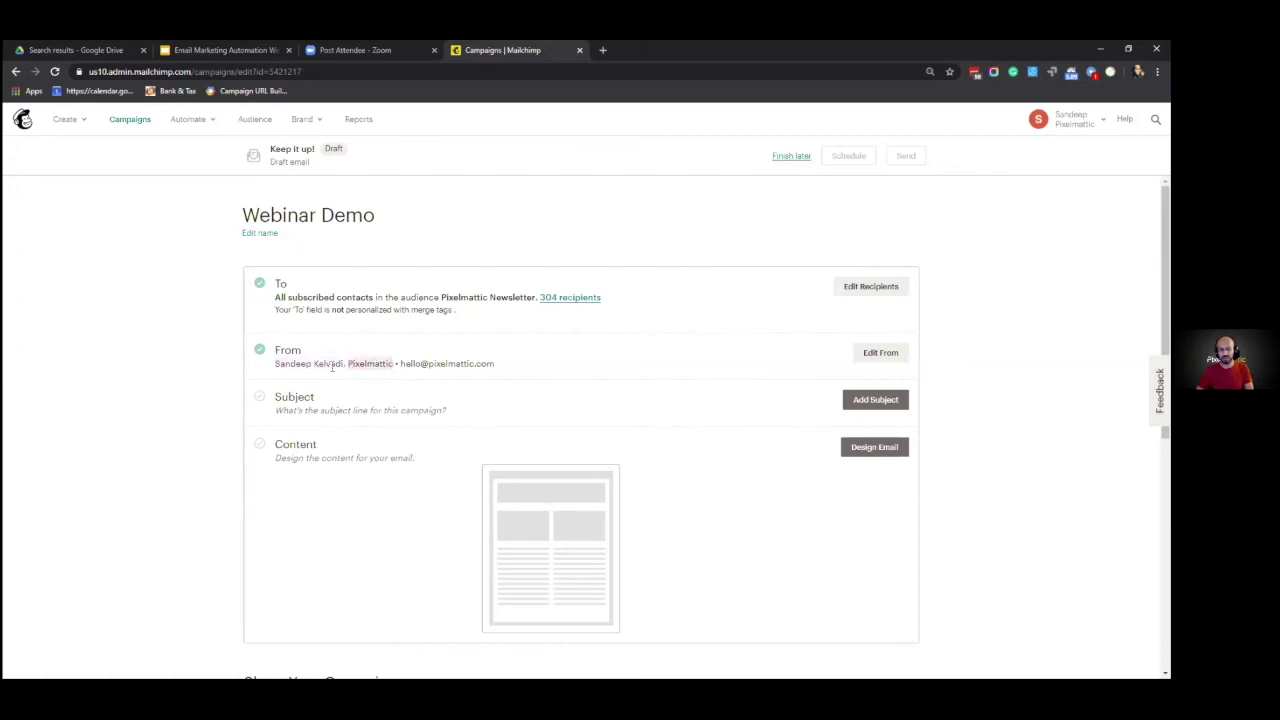
left_click_drag(349, 364, 494, 368)
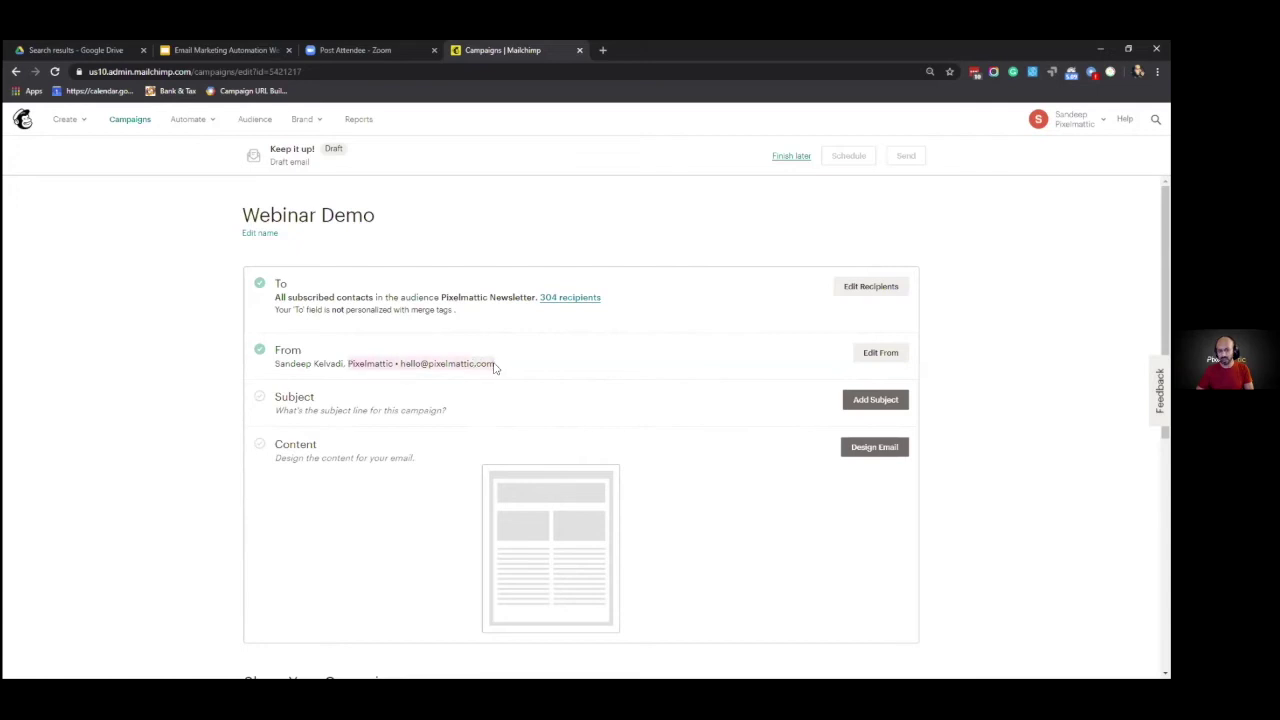
left_click(395, 372)
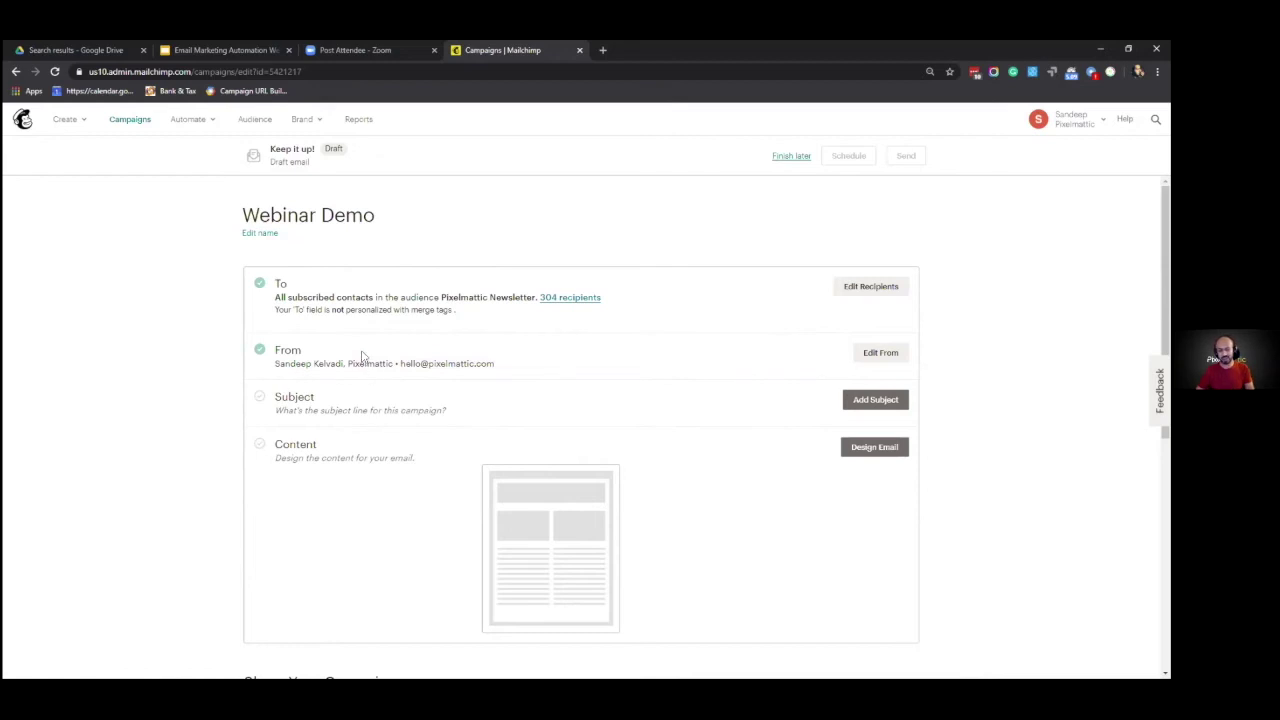
left_click_drag(277, 365, 393, 363)
left_click(513, 377)
Open the campaign's subject section and review the subject line tips on words, emoji, characters and punctuation marks
scroll(513, 377, "down", 2)
left_click(877, 278)
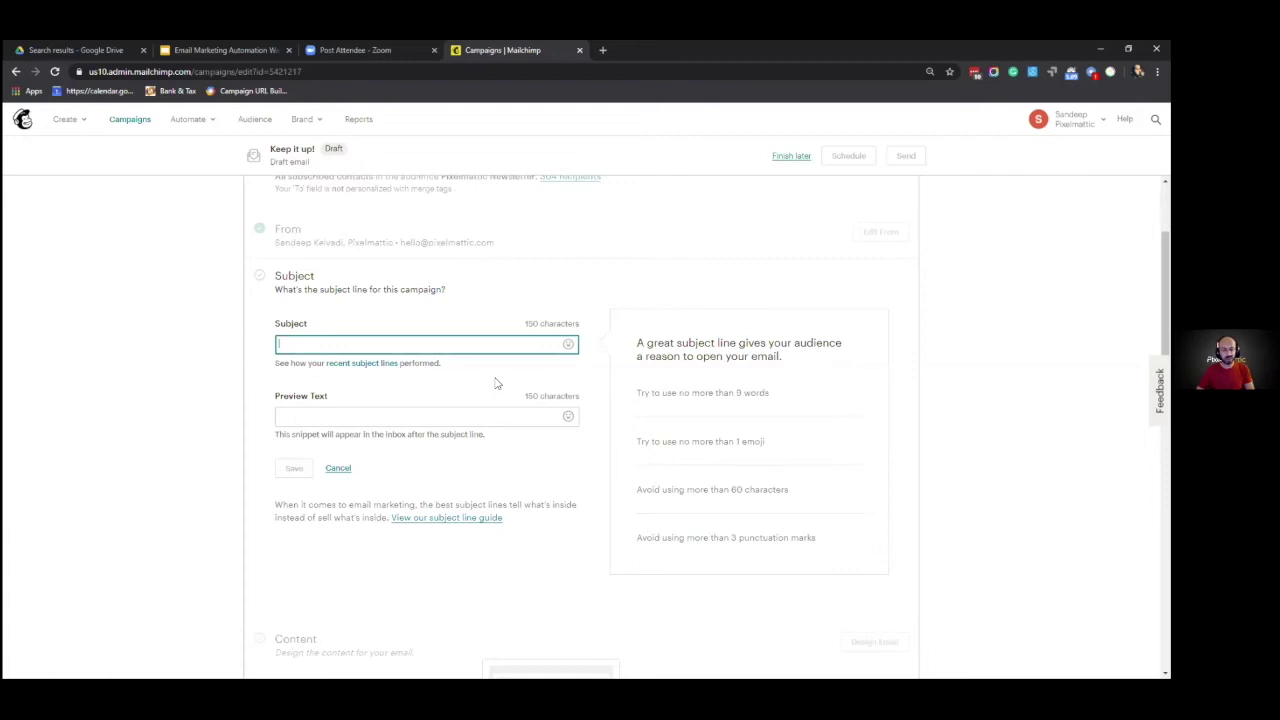
left_click(674, 412)
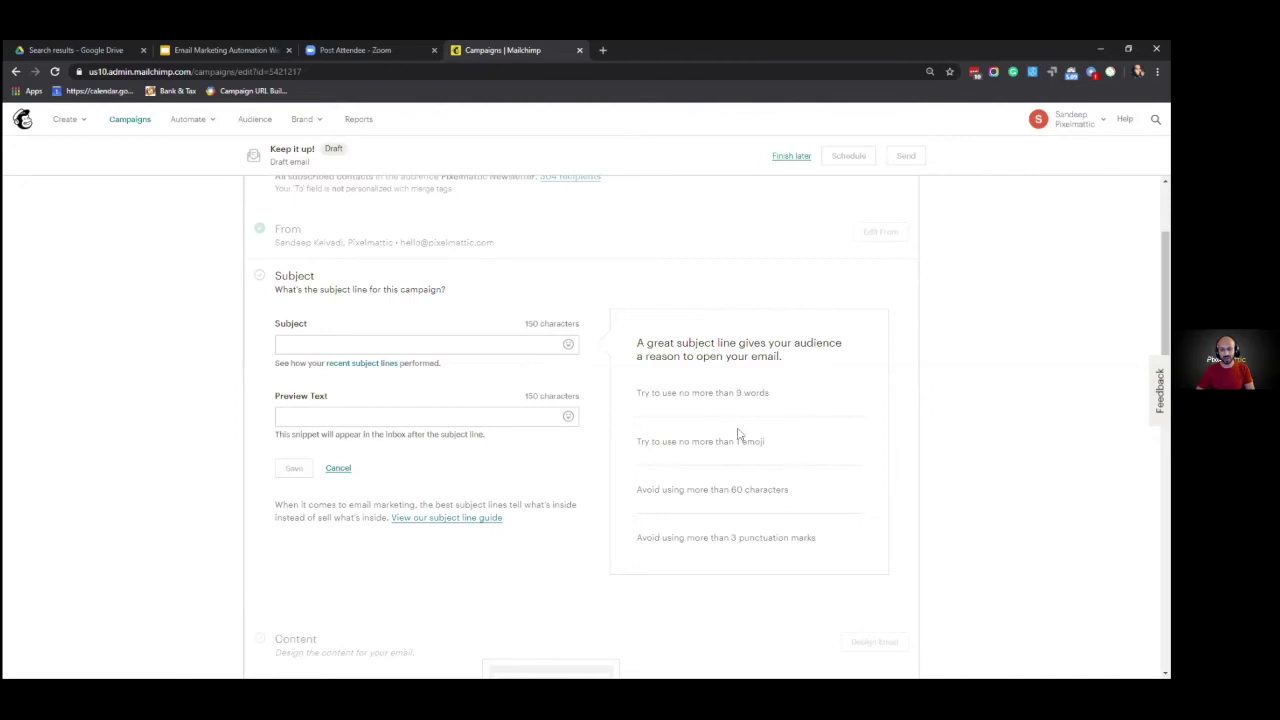
left_click_drag(736, 441, 750, 441)
left_click(791, 449)
double_click(757, 538)
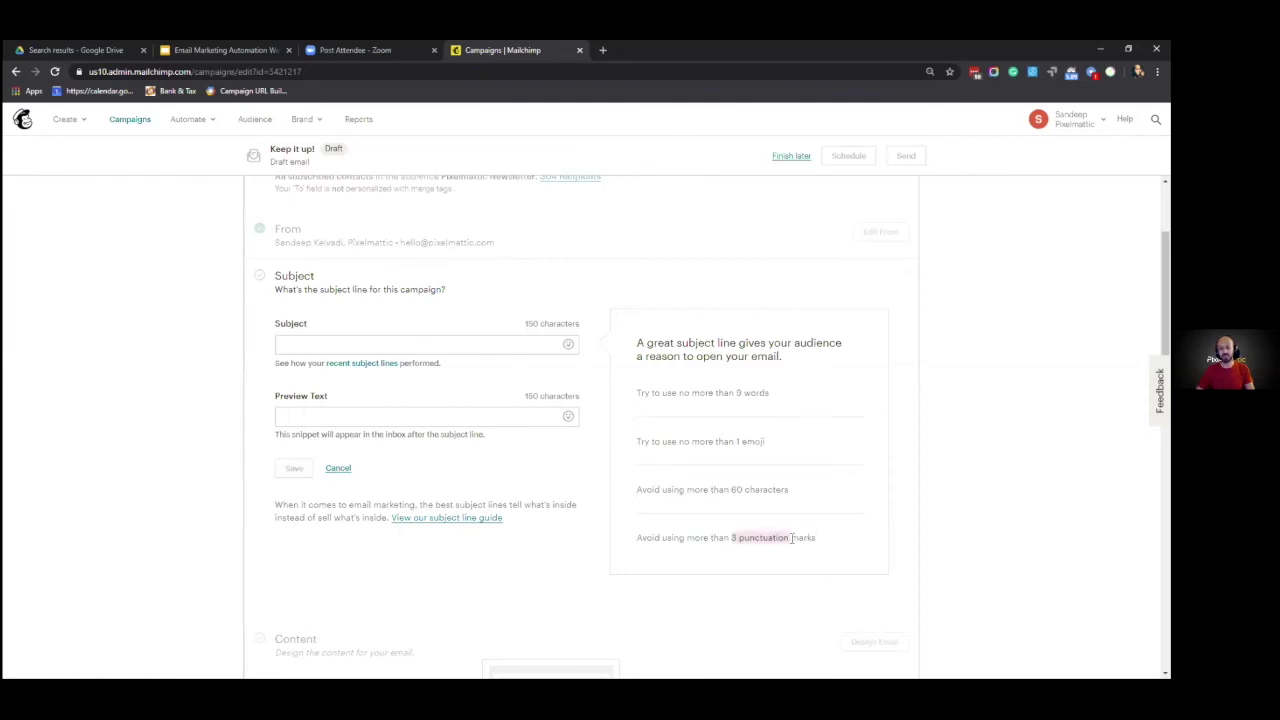
Set the subject to "How to send a email through Mailchimp" with the preview text "Quick demo of Mailchimp", and save
left_click(456, 346)
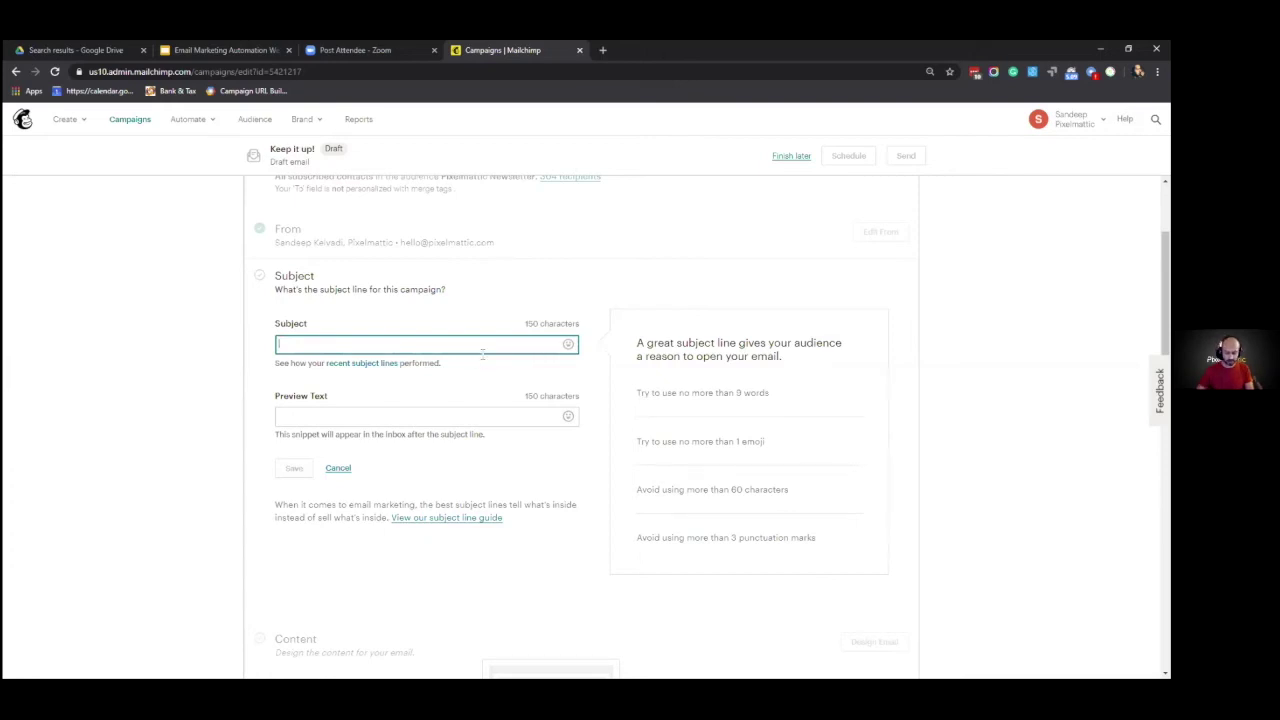
type("Ho")
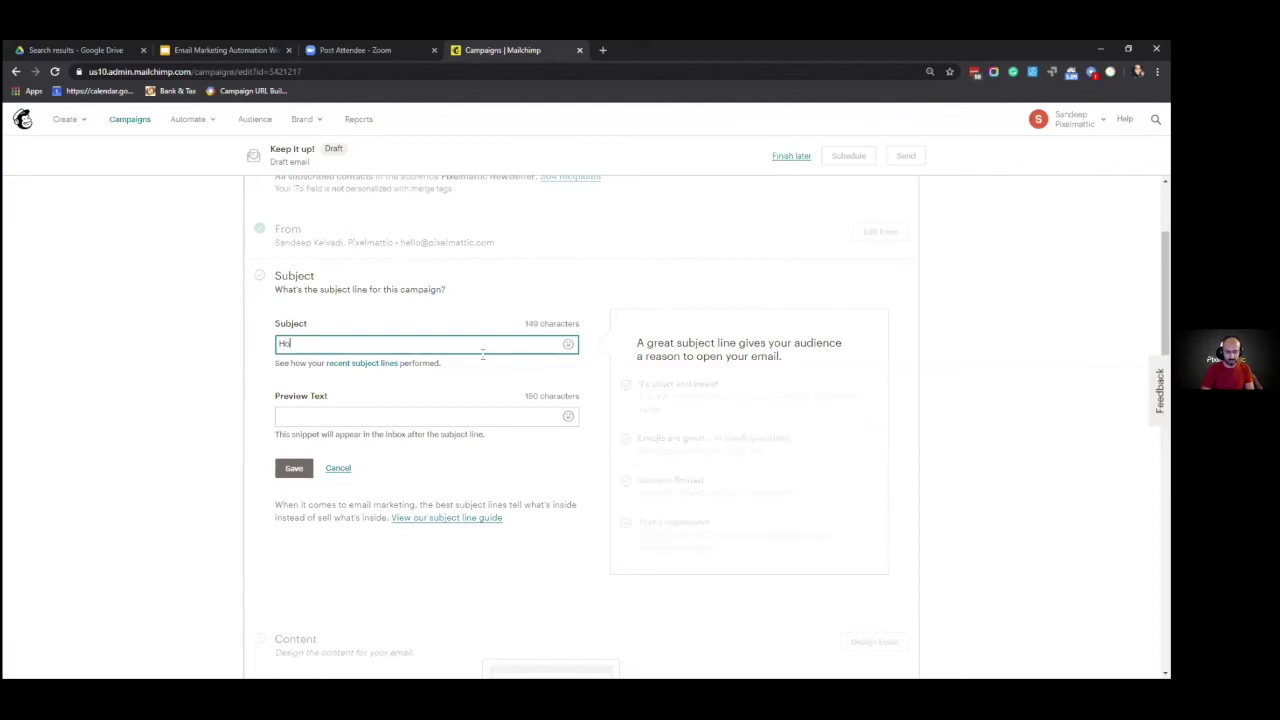
type("w to send")
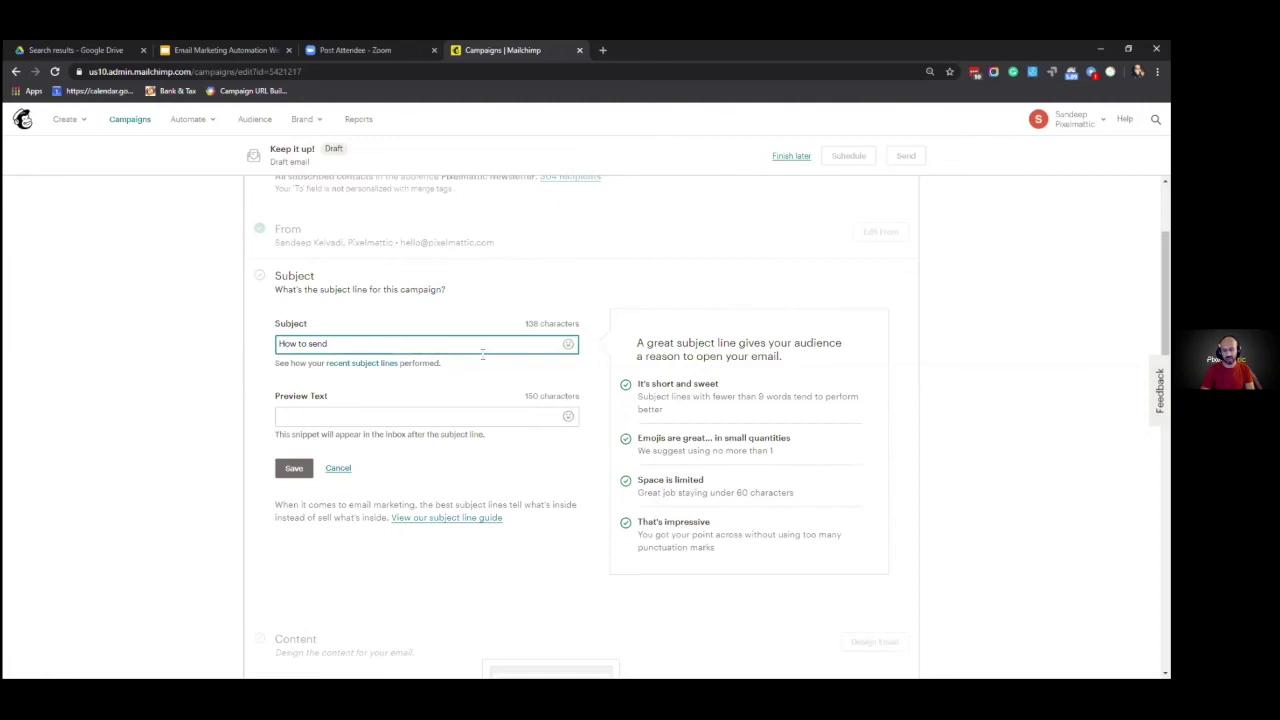
type("a email through Mailchimp")
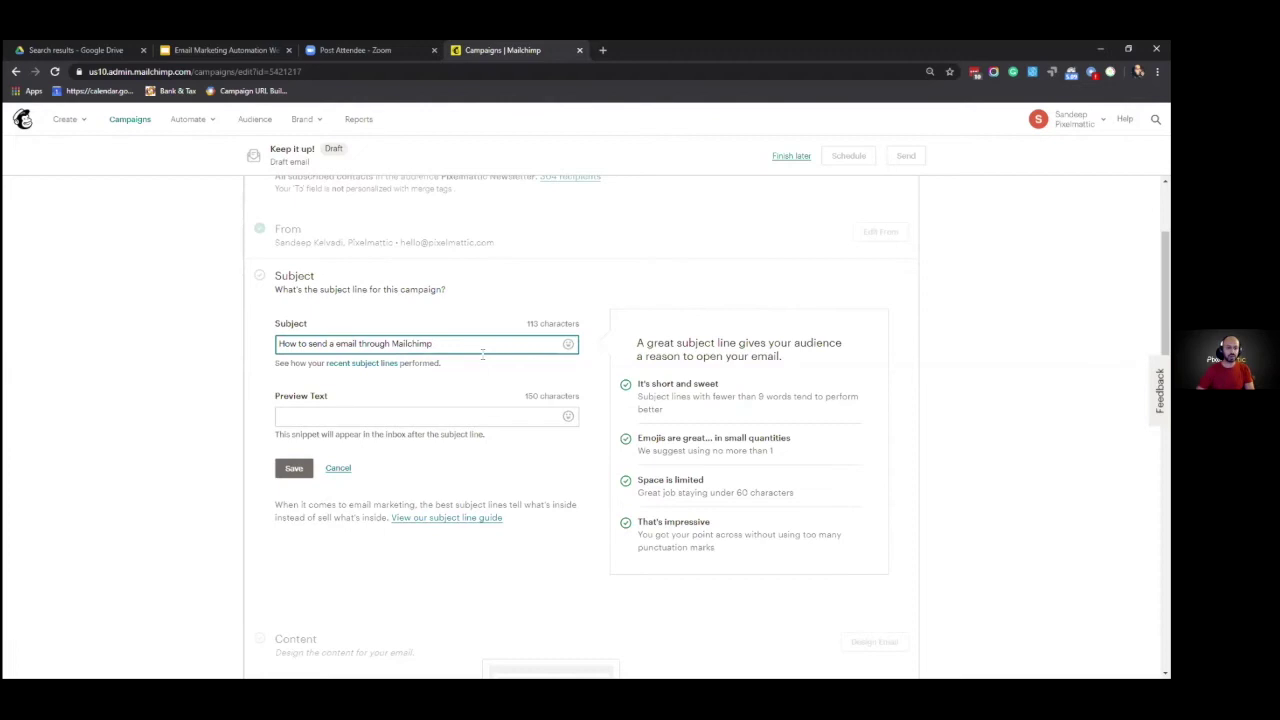
left_click(308, 416)
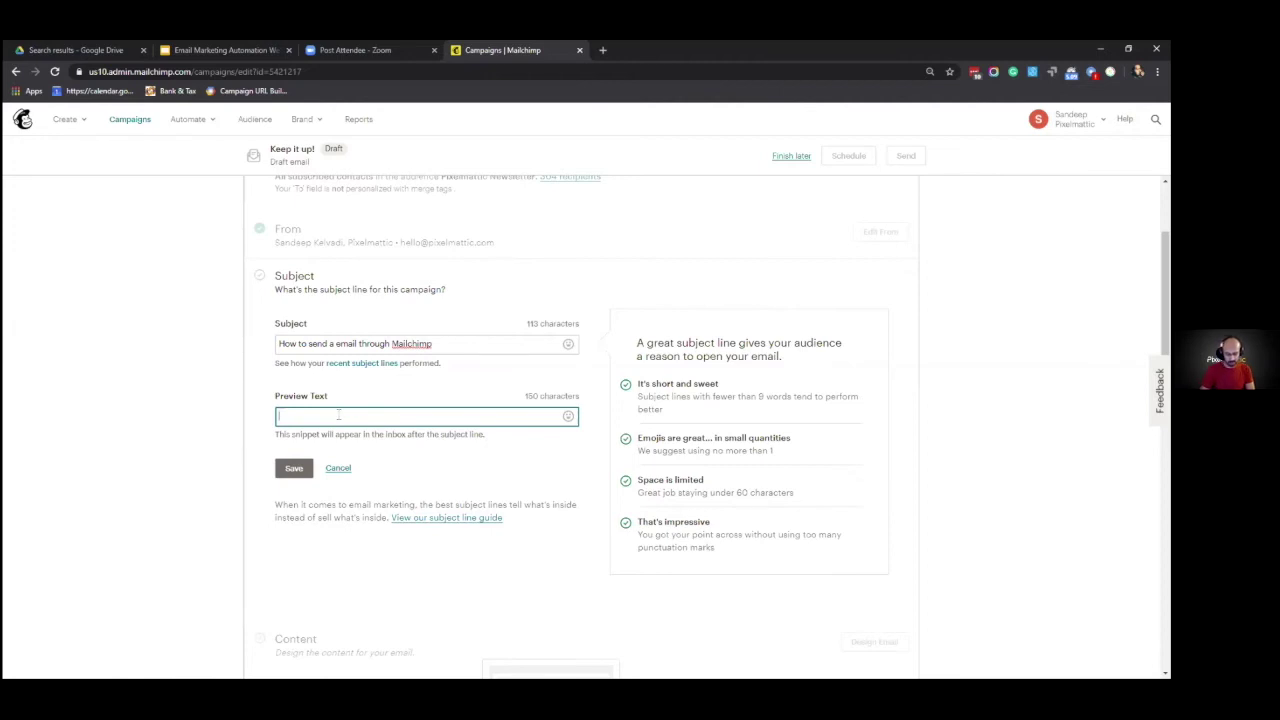
type("Quick demo of Mailchimp")
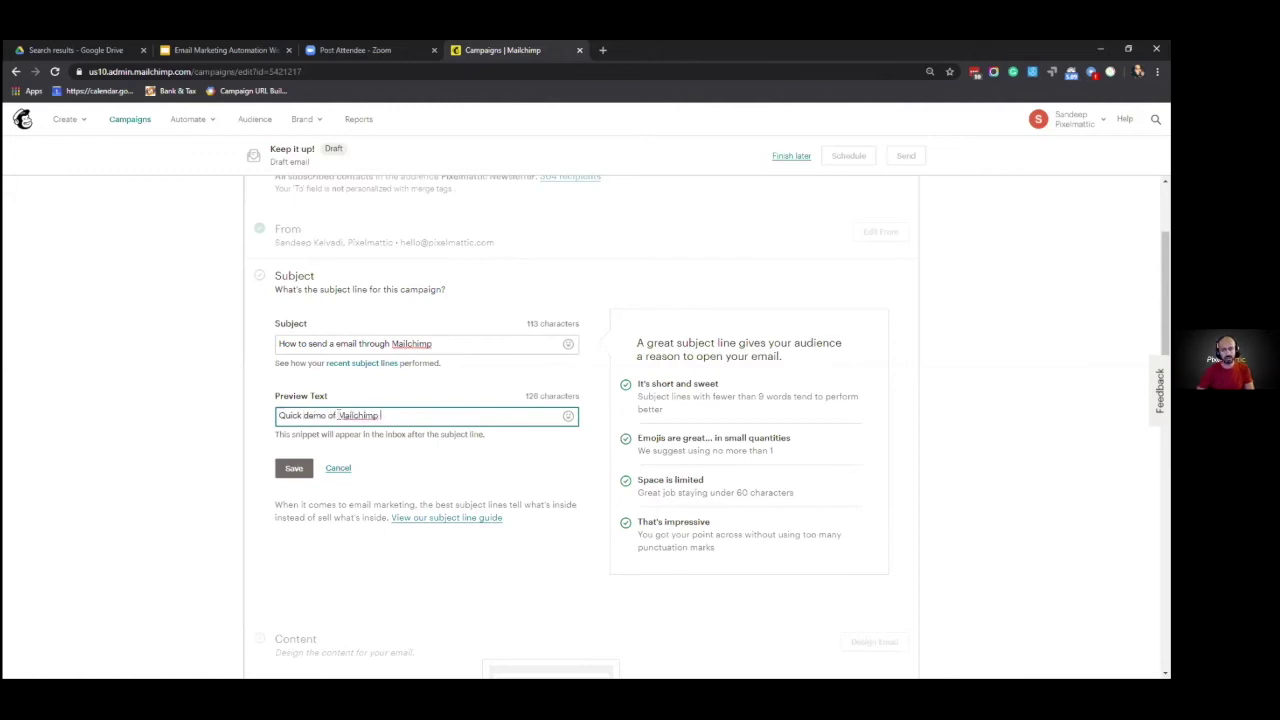
left_click(284, 468)
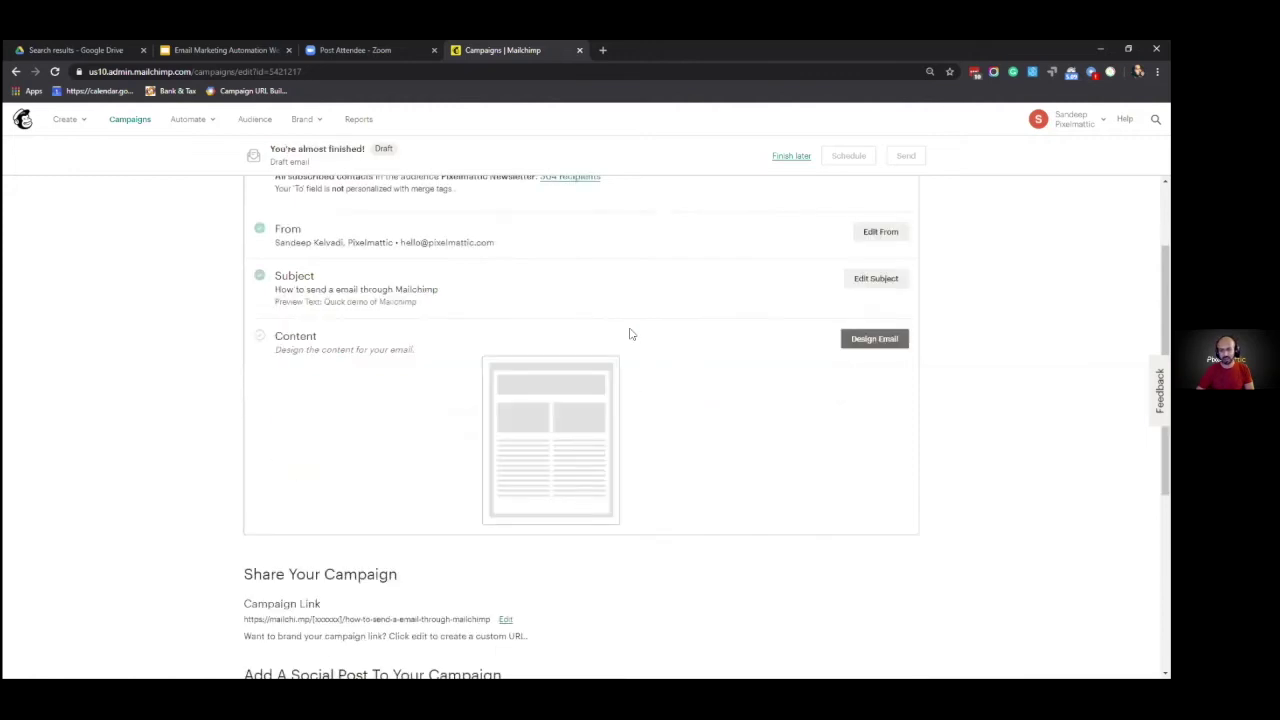
left_click(876, 279)
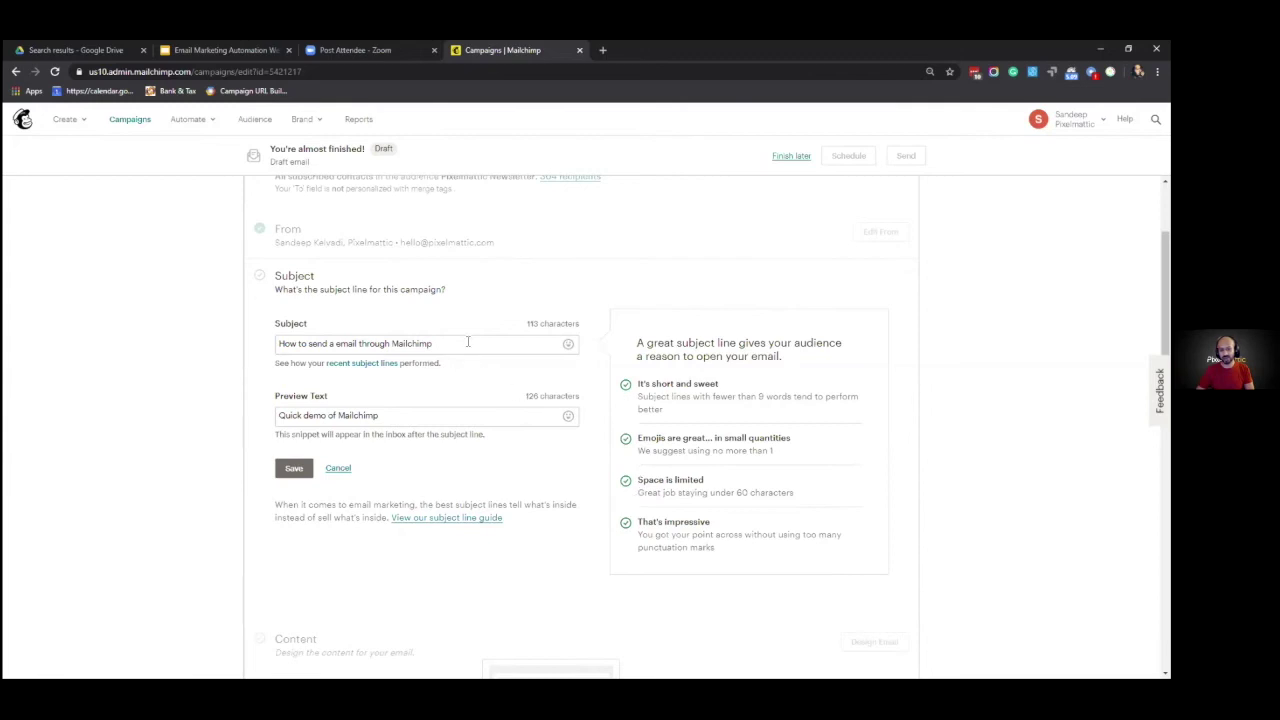
left_click(293, 468)
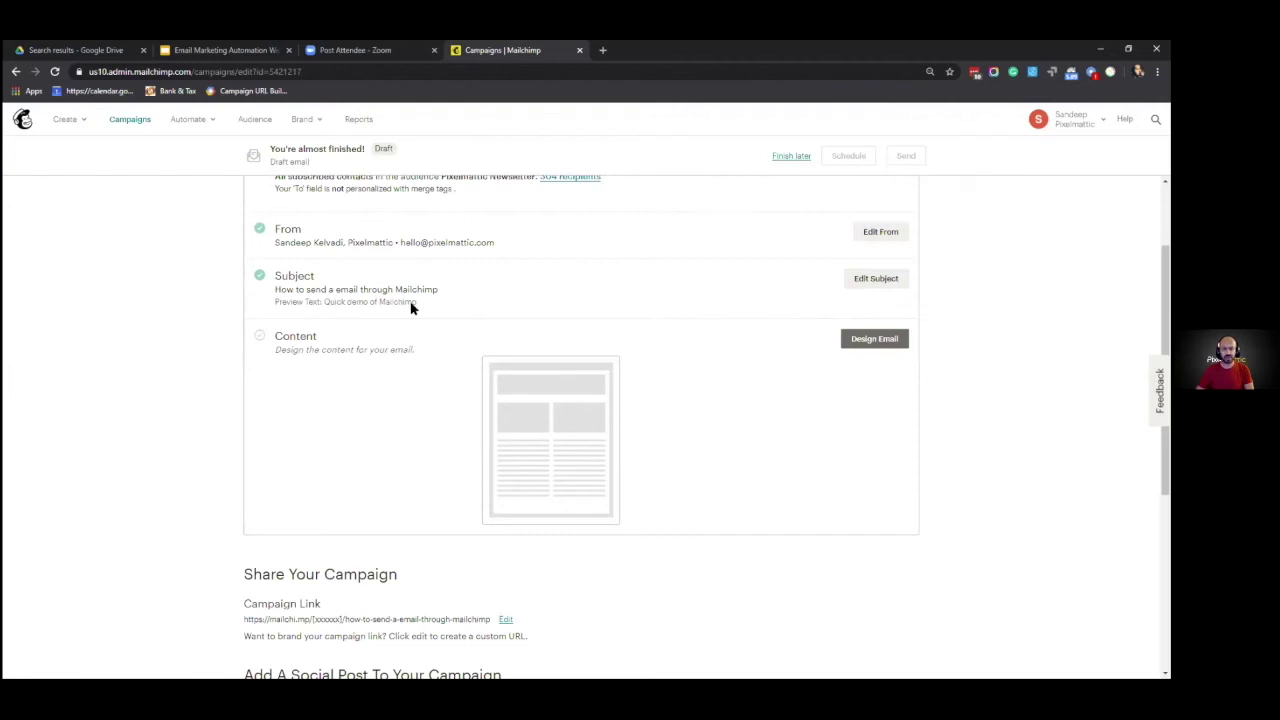
Start designing the email content, browse the template layouts and themes, and choose the featured Wide theme
left_click(885, 340)
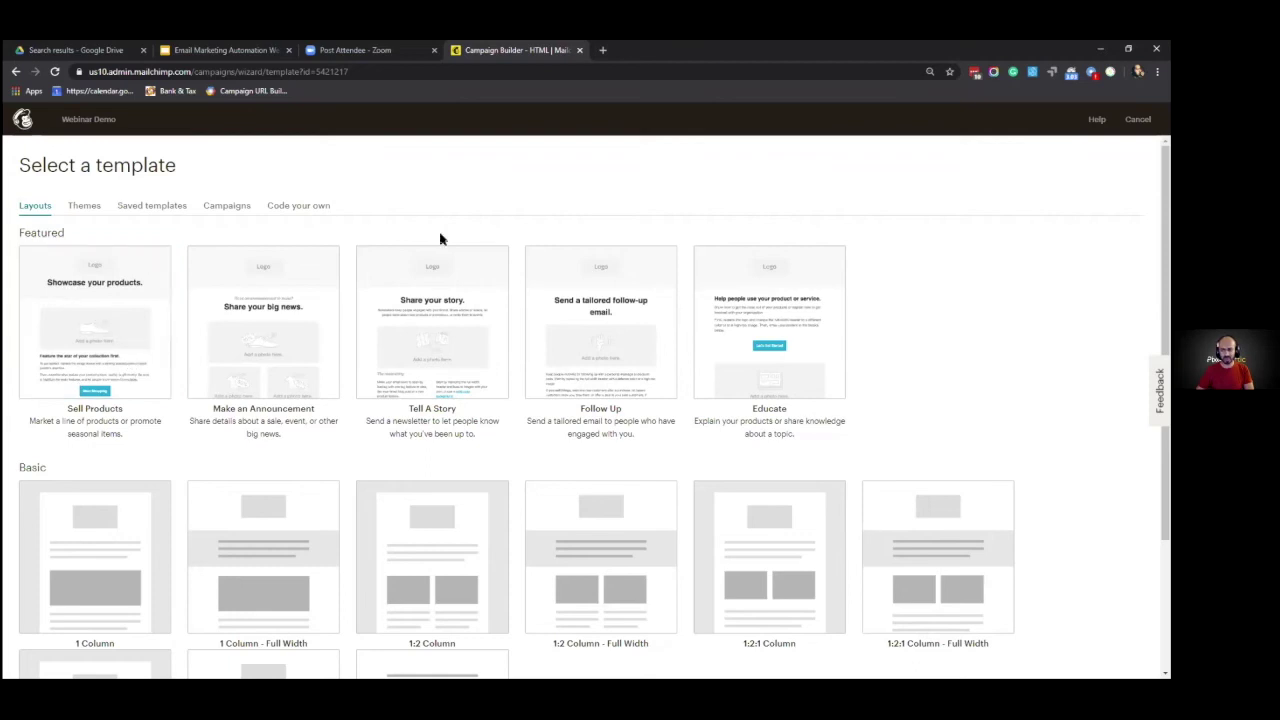
scroll(295, 415, "down", 2)
scroll(295, 415, "down", 1)
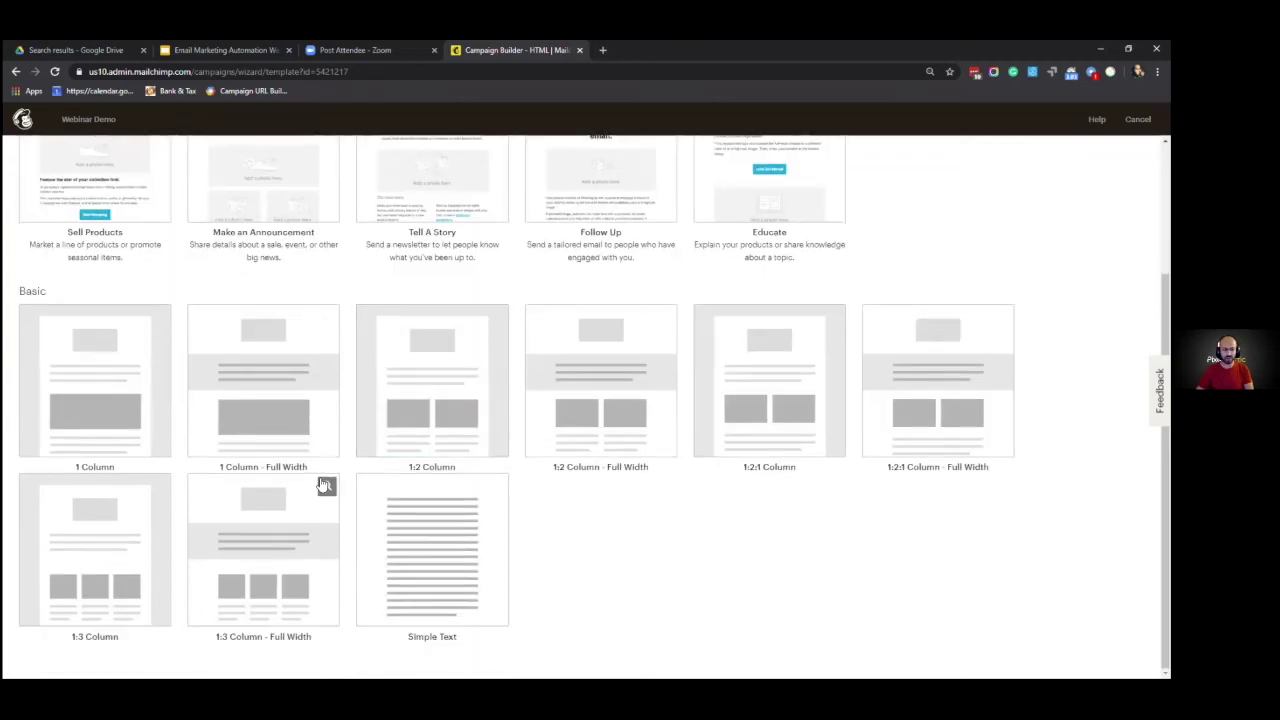
scroll(250, 350, "up", 3)
left_click(85, 205)
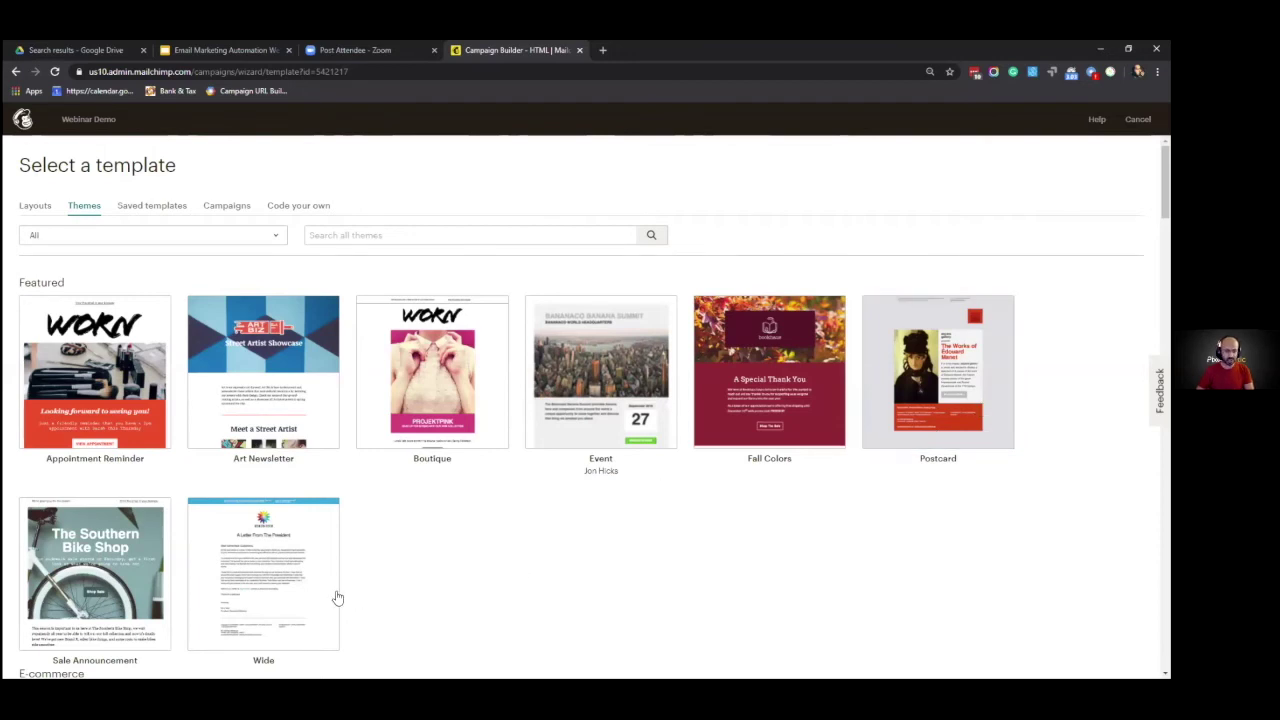
scroll(336, 592, "down", 1)
scroll(336, 590, "down", 1)
scroll(329, 534, "up", 1)
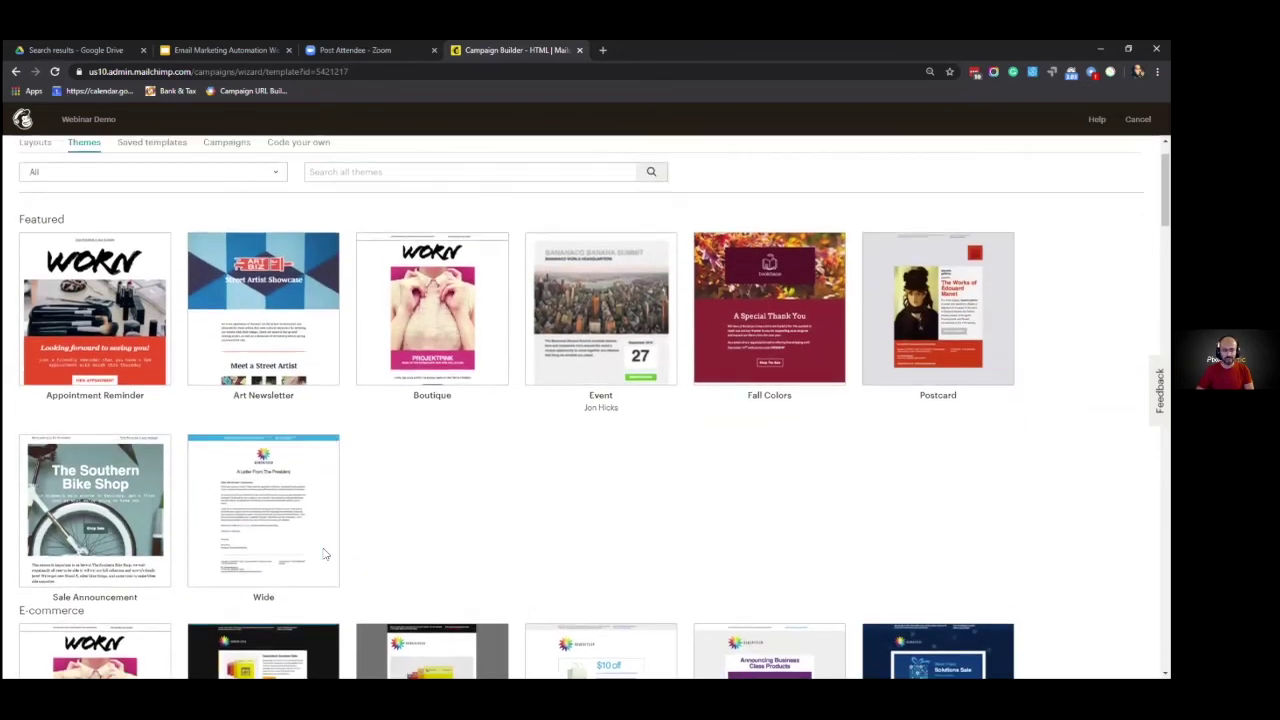
left_click(267, 517)
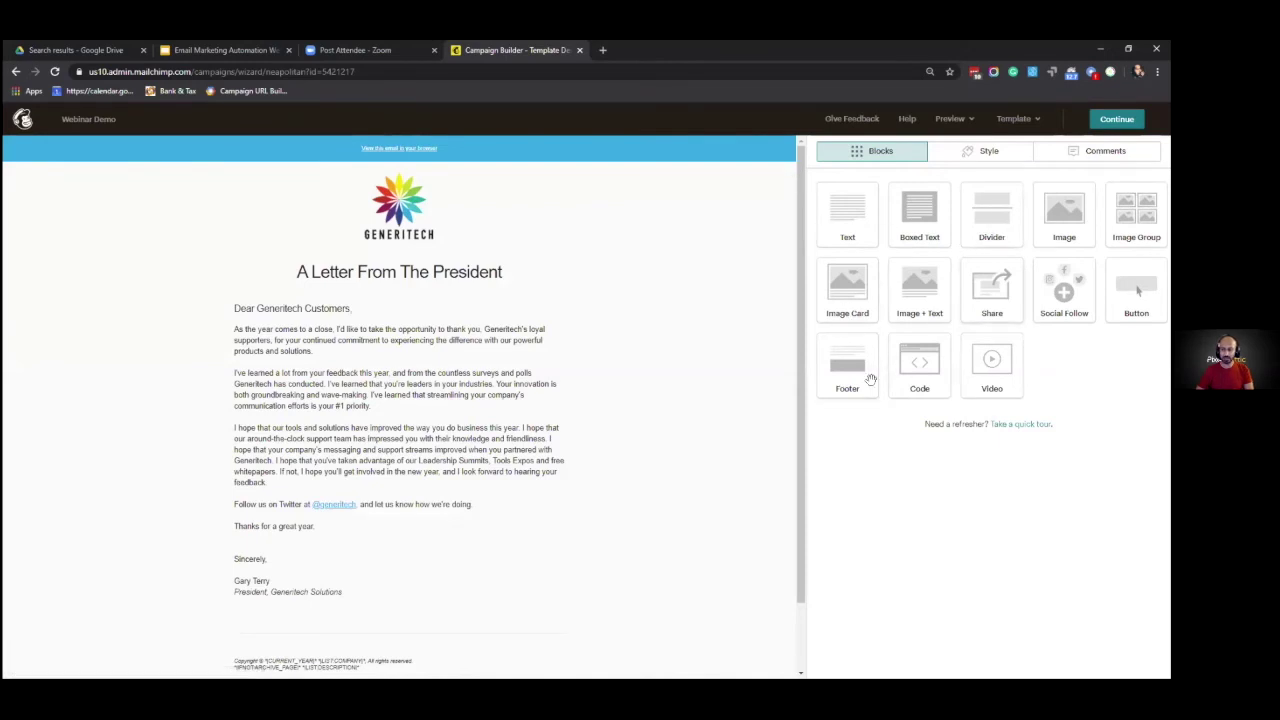
Replace the header logo image by searching the stored files for "logo" and selecting the small grey-and-orange Pixelmattic logo
mouse_move(520, 342)
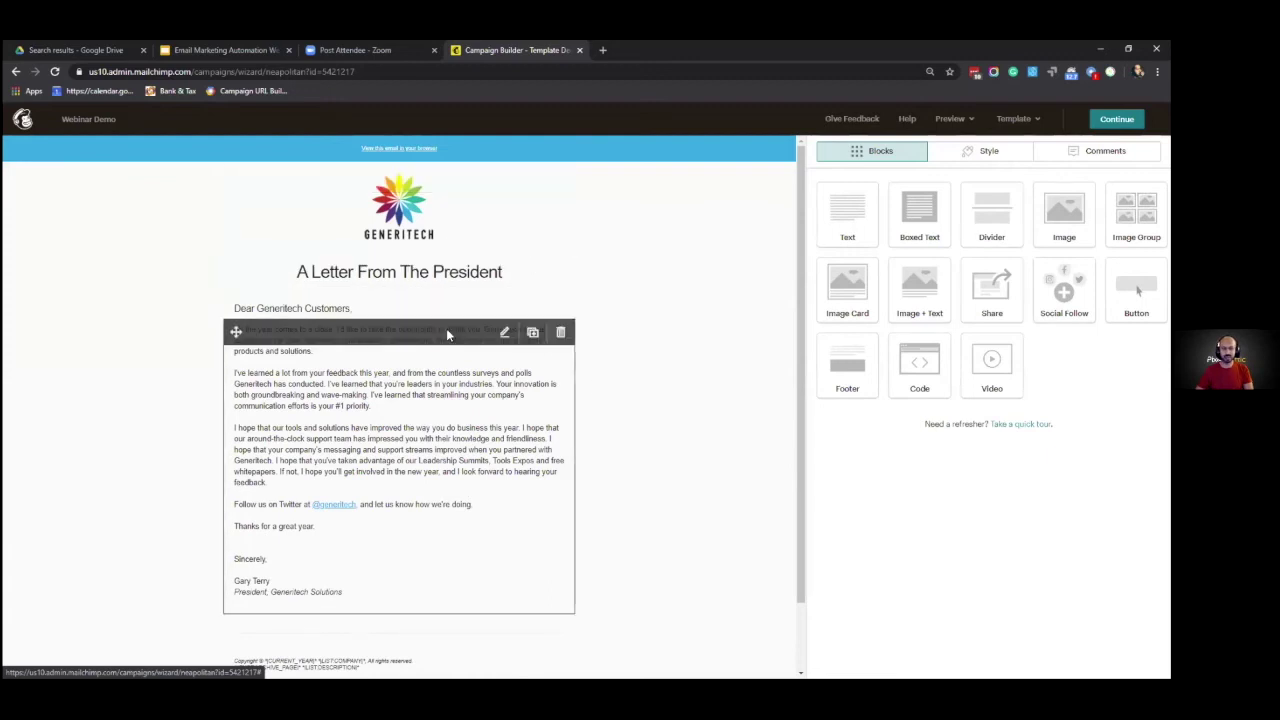
left_click(412, 213)
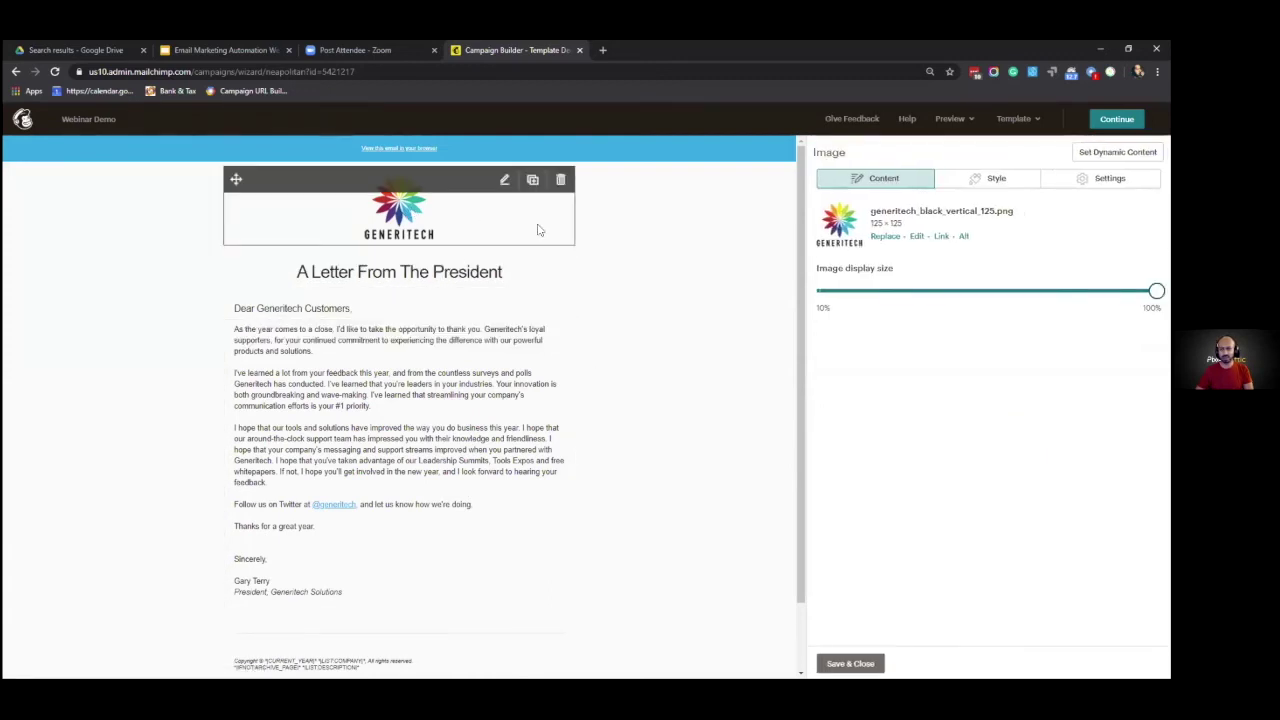
left_click(886, 236)
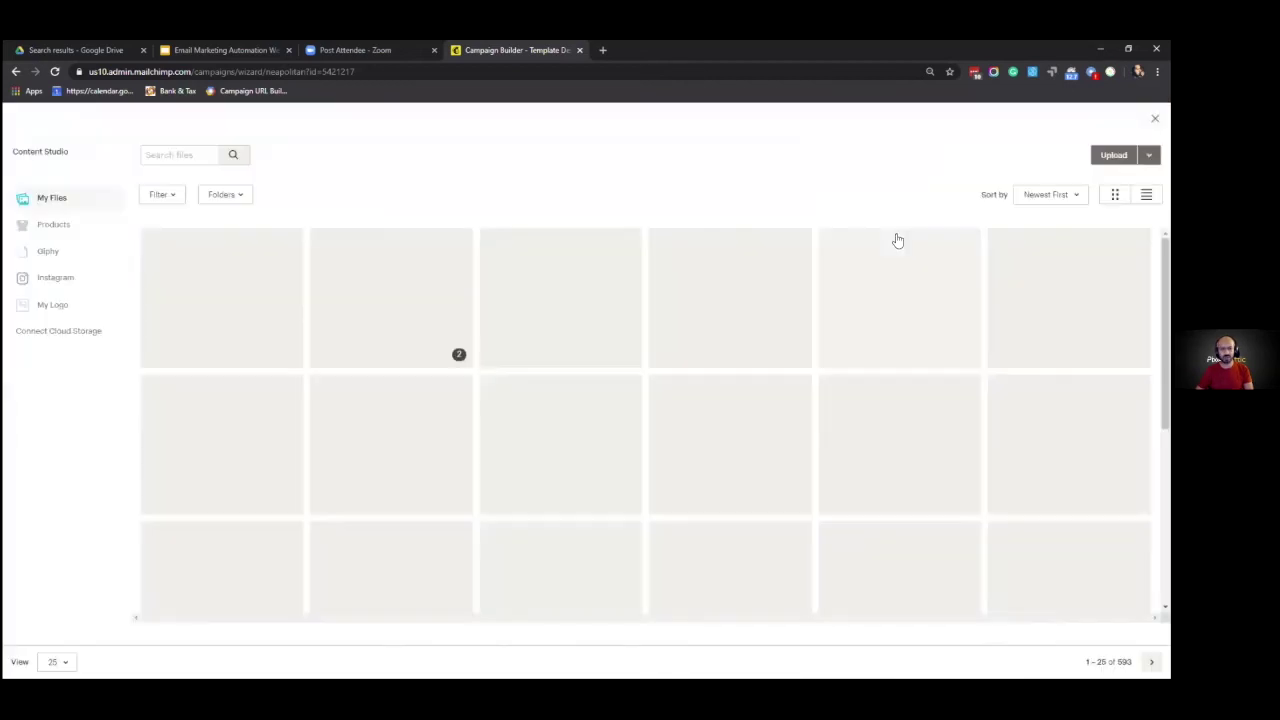
scroll(690, 345, "down", 5)
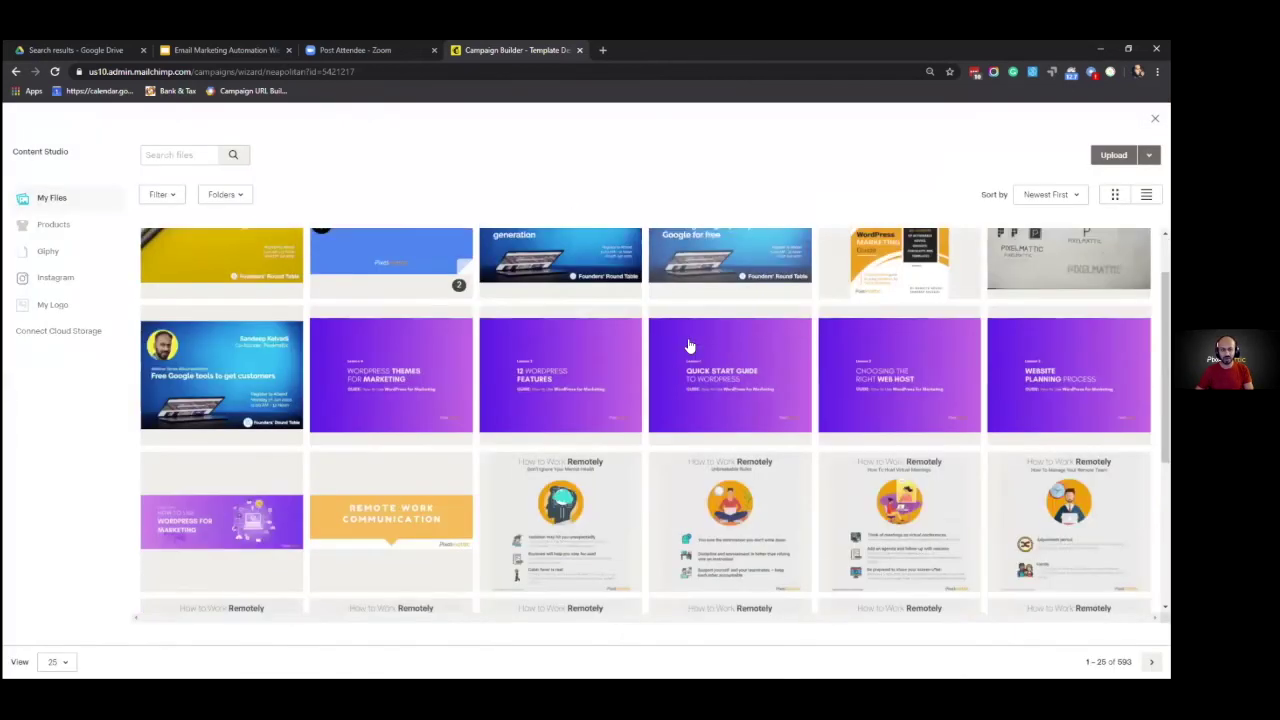
scroll(690, 345, "up", 5)
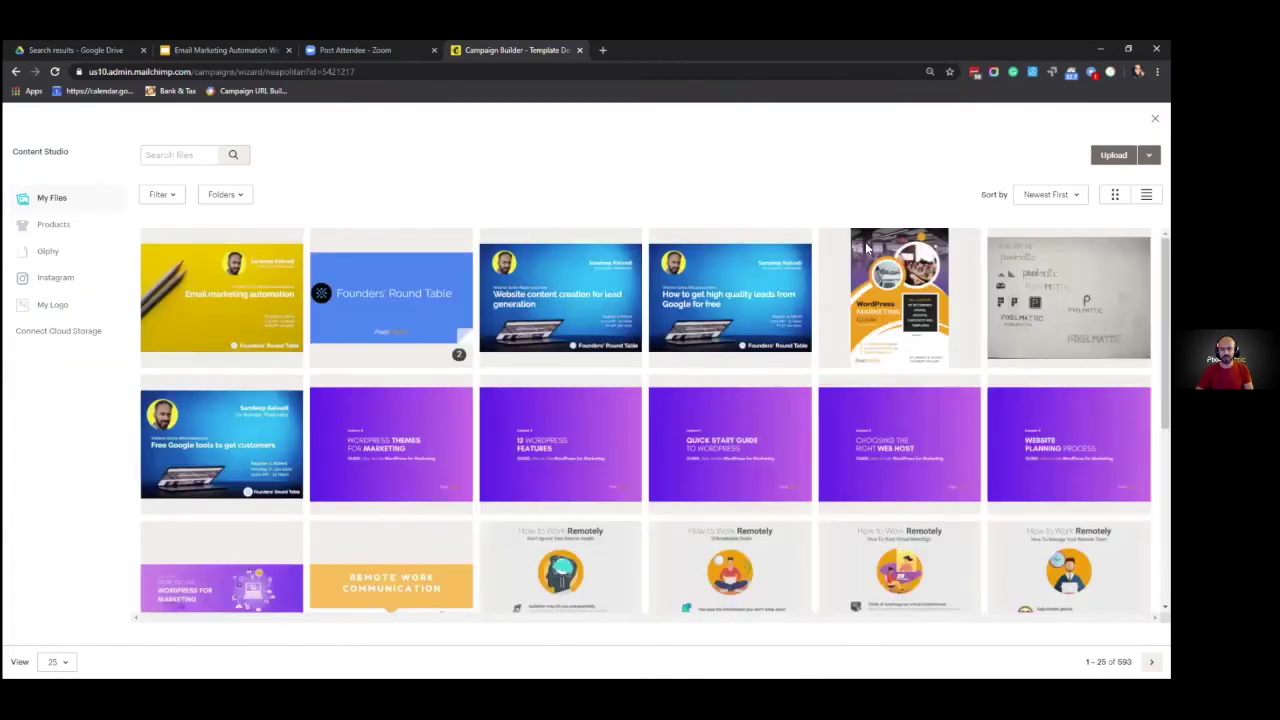
left_click(206, 154)
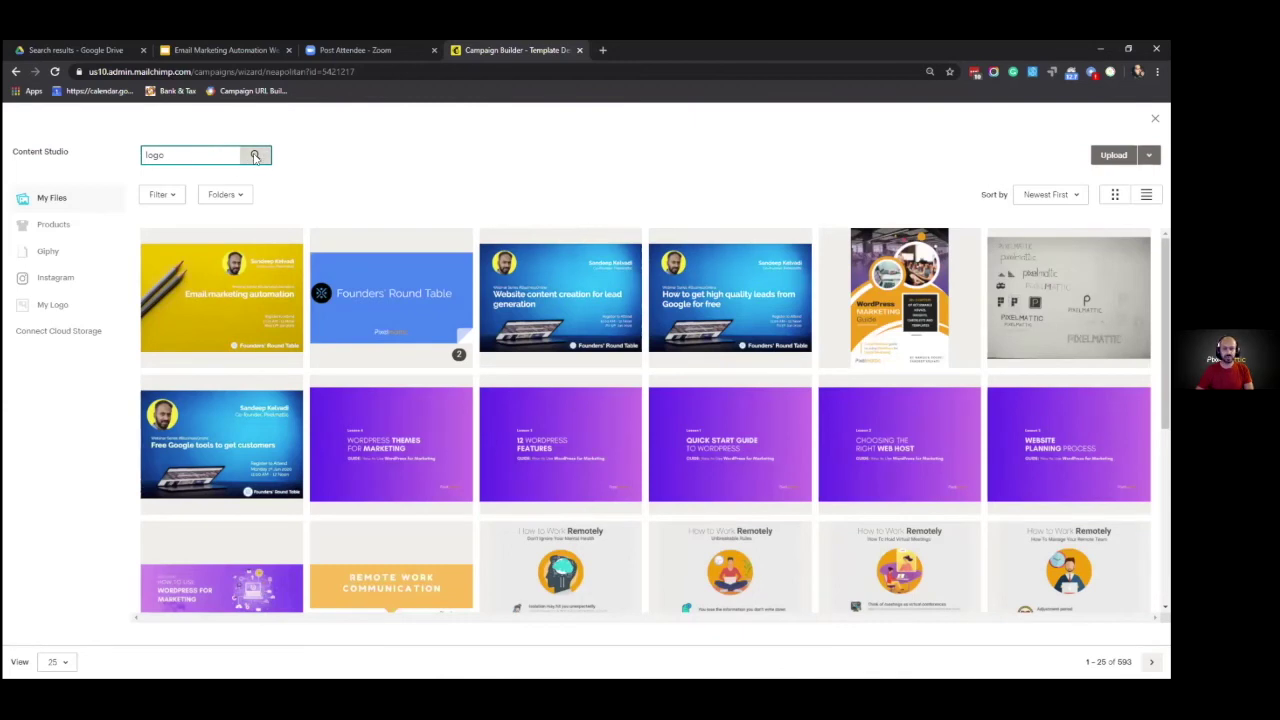
left_click(255, 156)
left_click(527, 372)
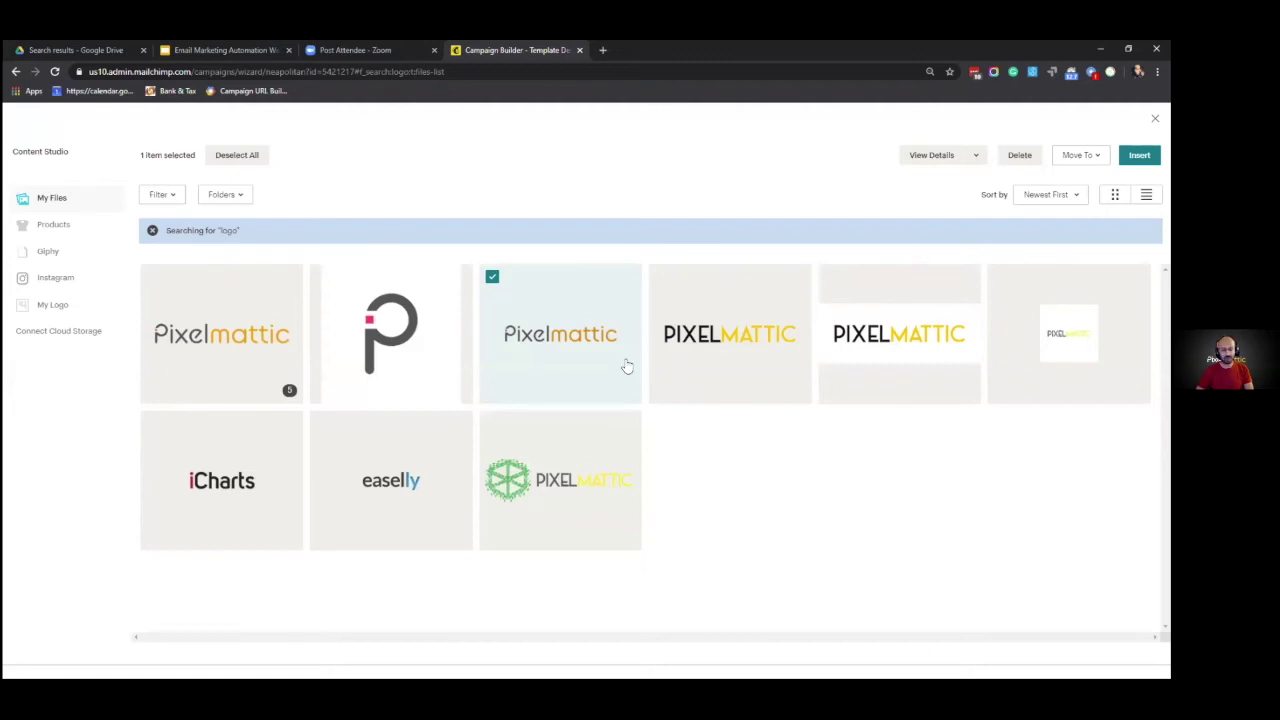
Look at the crop and resize options for the selected logo in the image editor, and leave it without editing
left_click(975, 155)
left_click(940, 183)
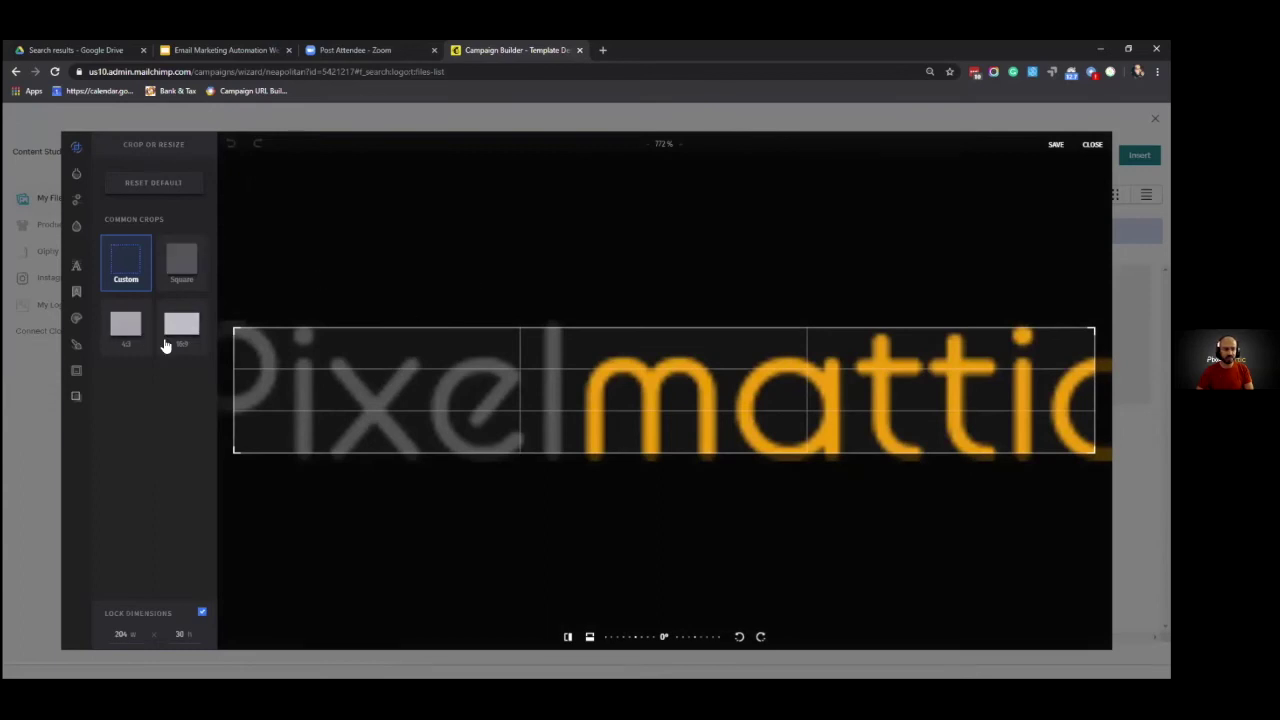
mouse_move(69, 258)
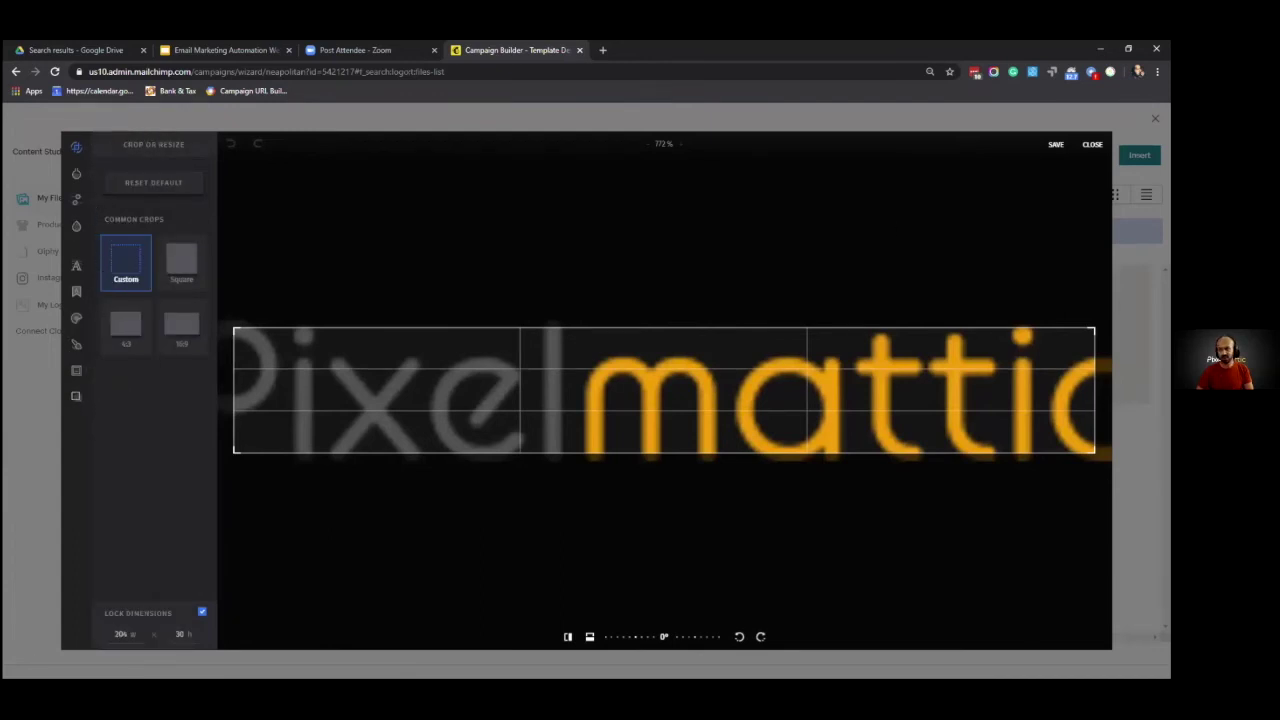
key("Escape")
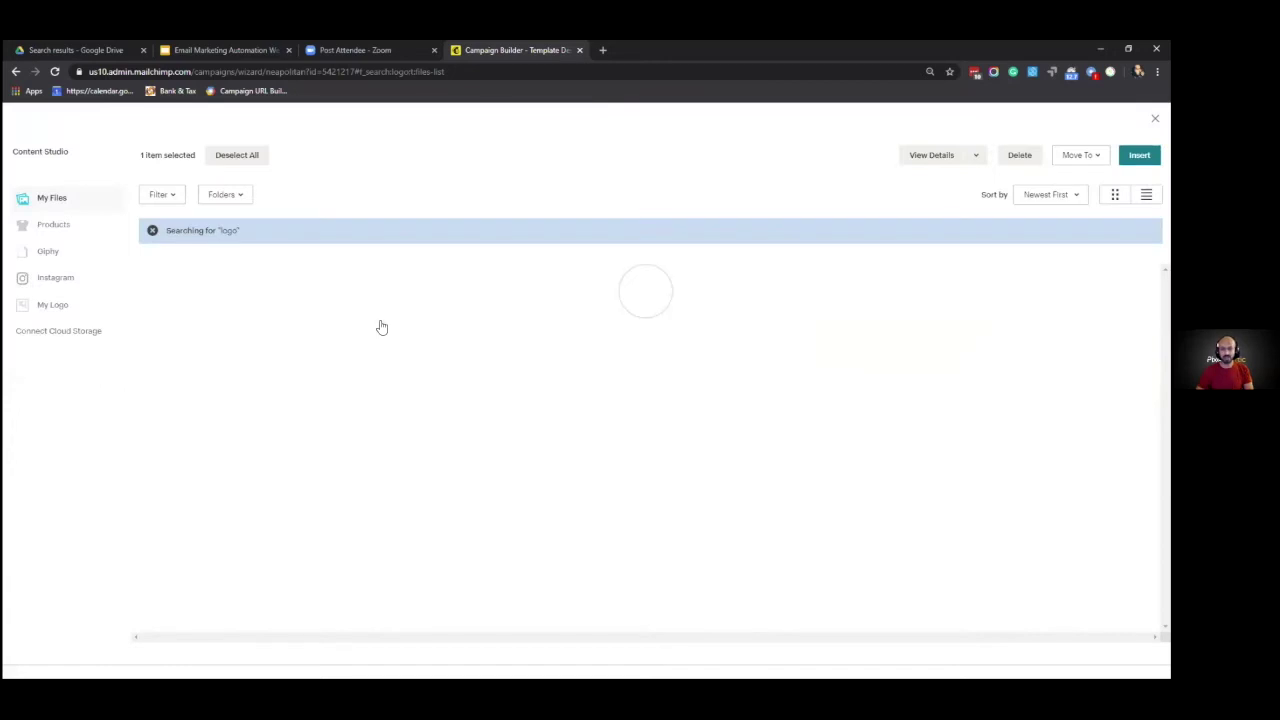
Insert the selected Pixelmattic logo, set its alt text to "Pixelmattic", and save the image block
left_click(1139, 155)
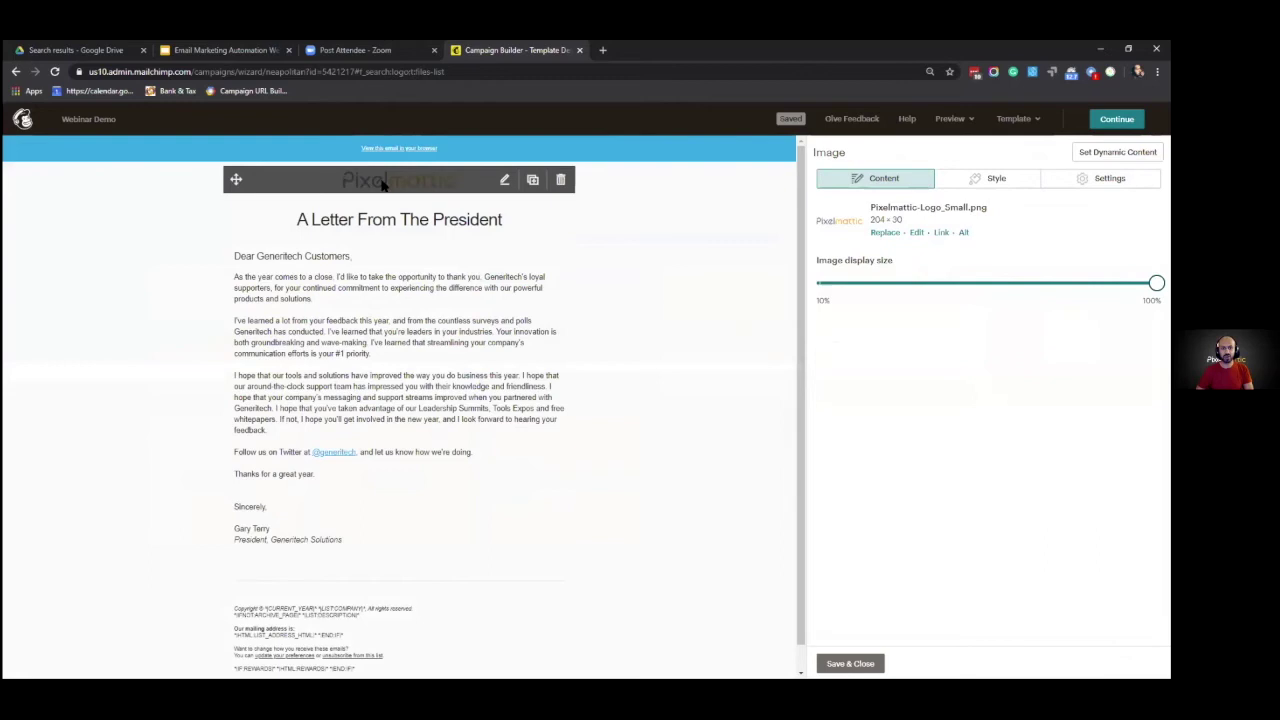
left_click(964, 233)
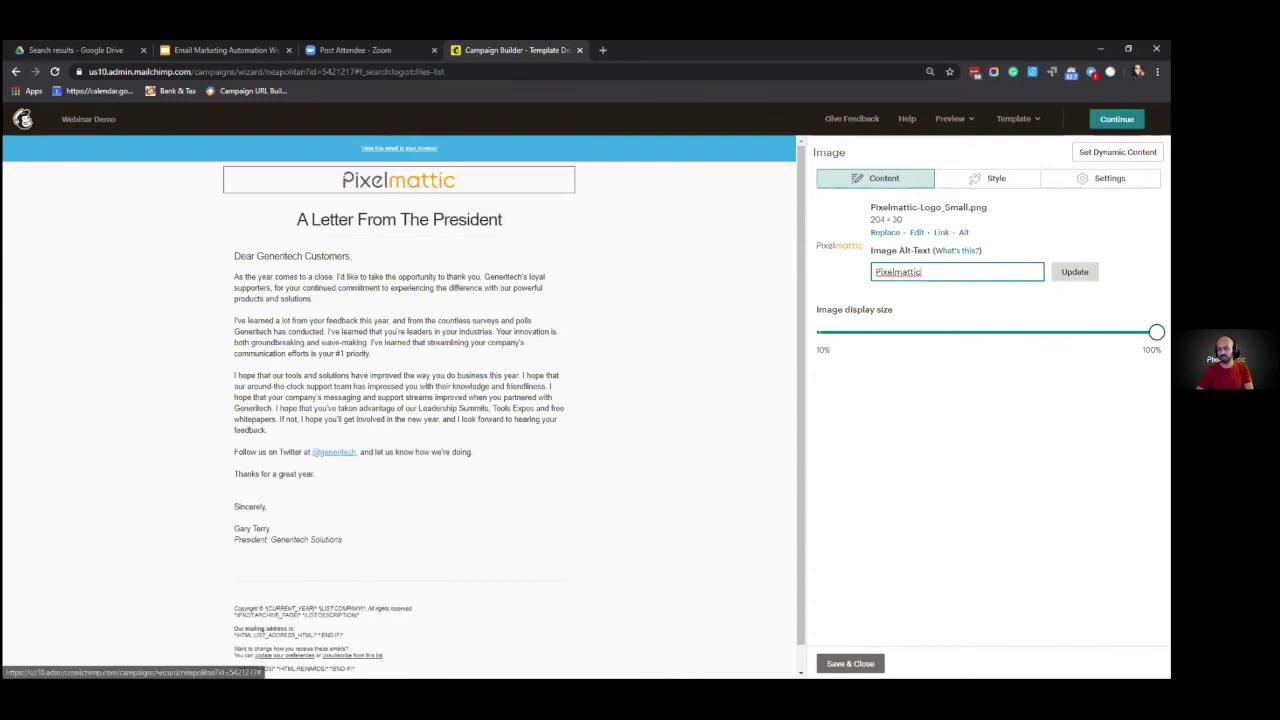
left_click(1075, 272)
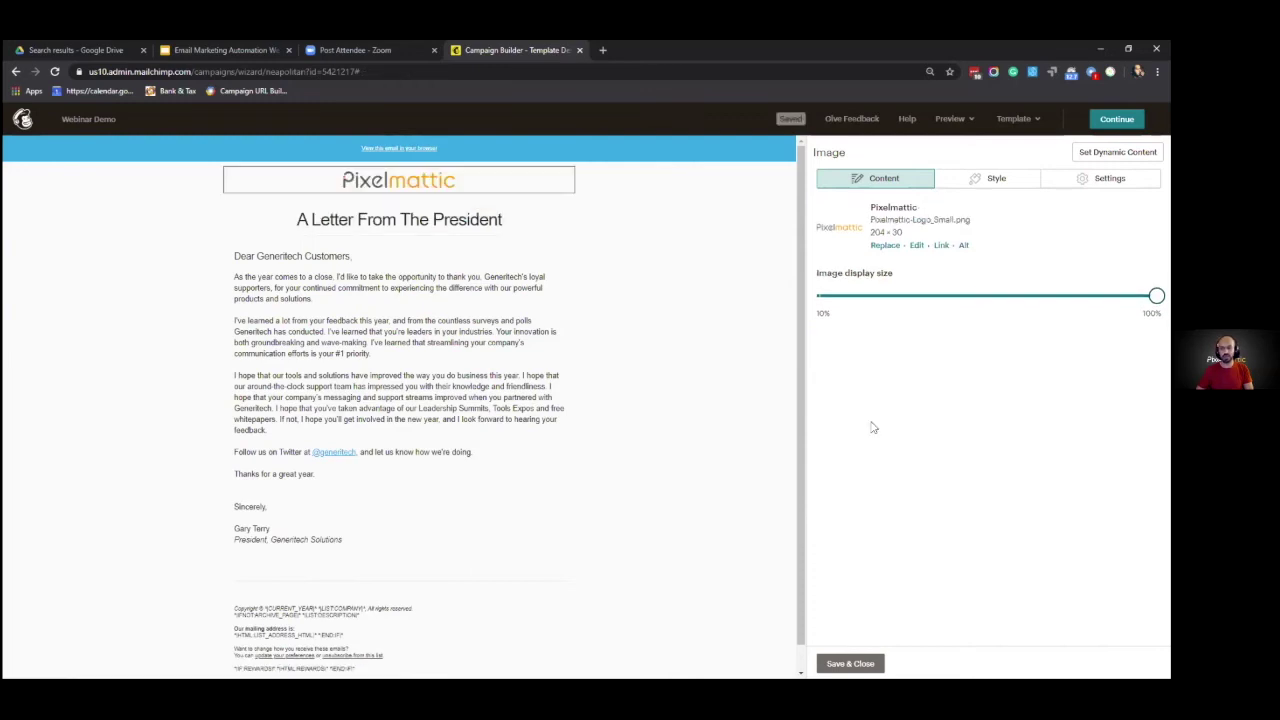
left_click(852, 664)
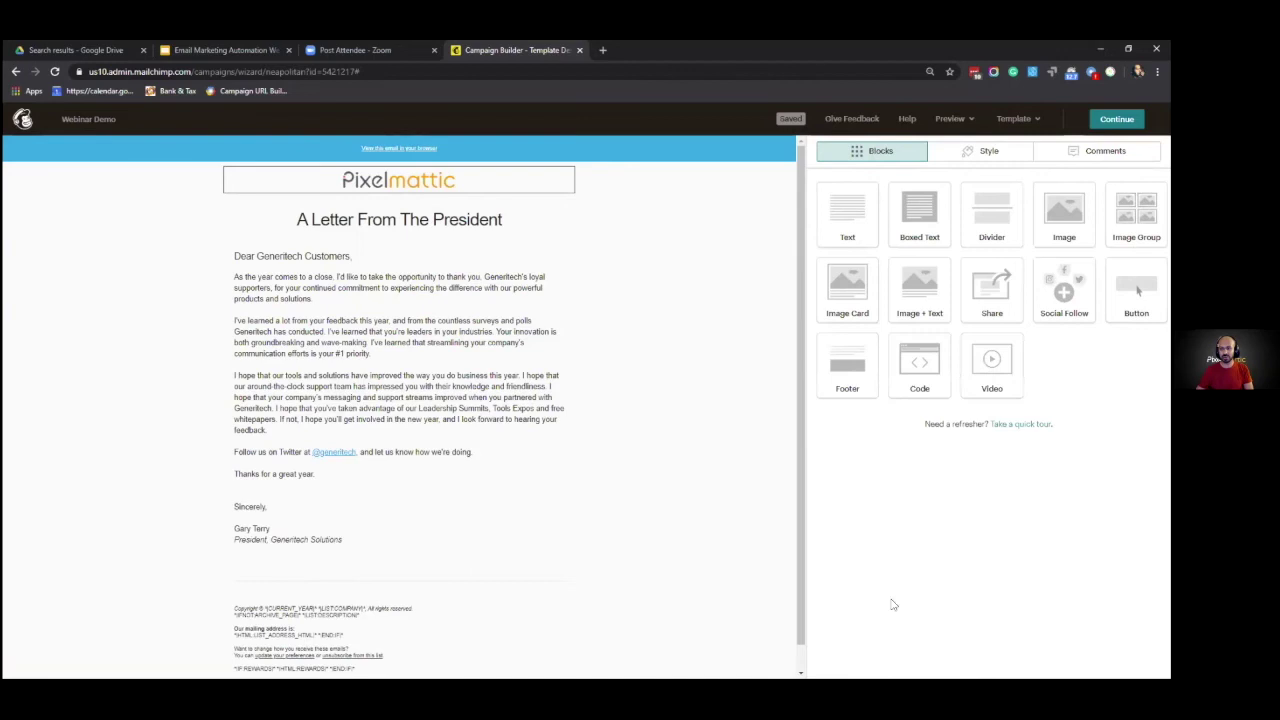
Format the title "A Letter From The President" as heading 2 in italics and leave the title block
left_click(438, 222)
left_click(940, 272)
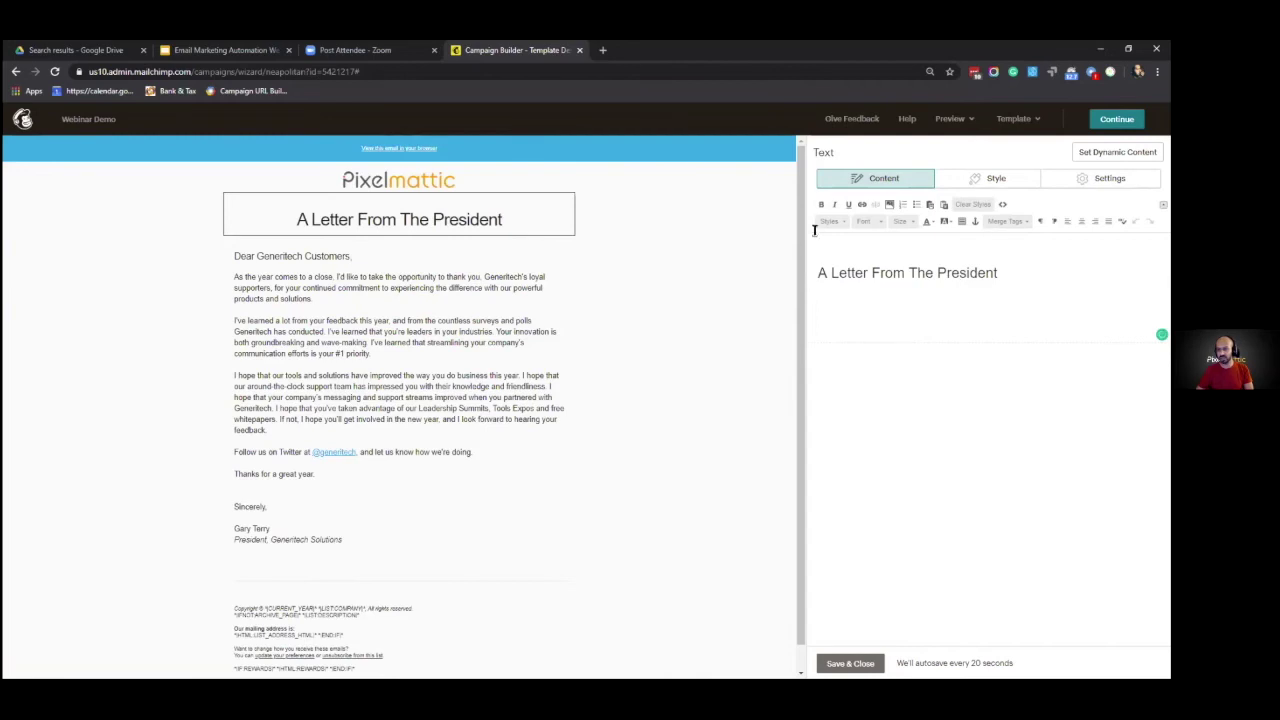
triple_click(864, 271)
left_click(847, 222)
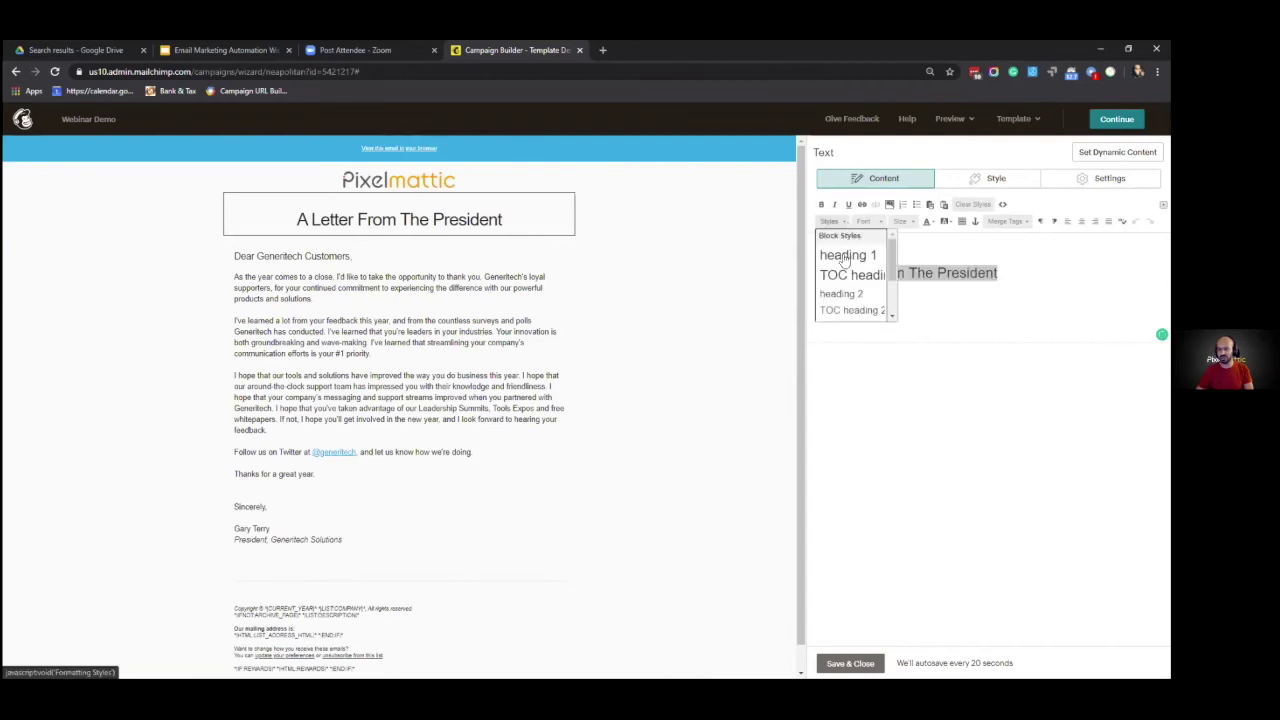
left_click(852, 291)
left_click(834, 204)
left_click(840, 222)
left_click(840, 222)
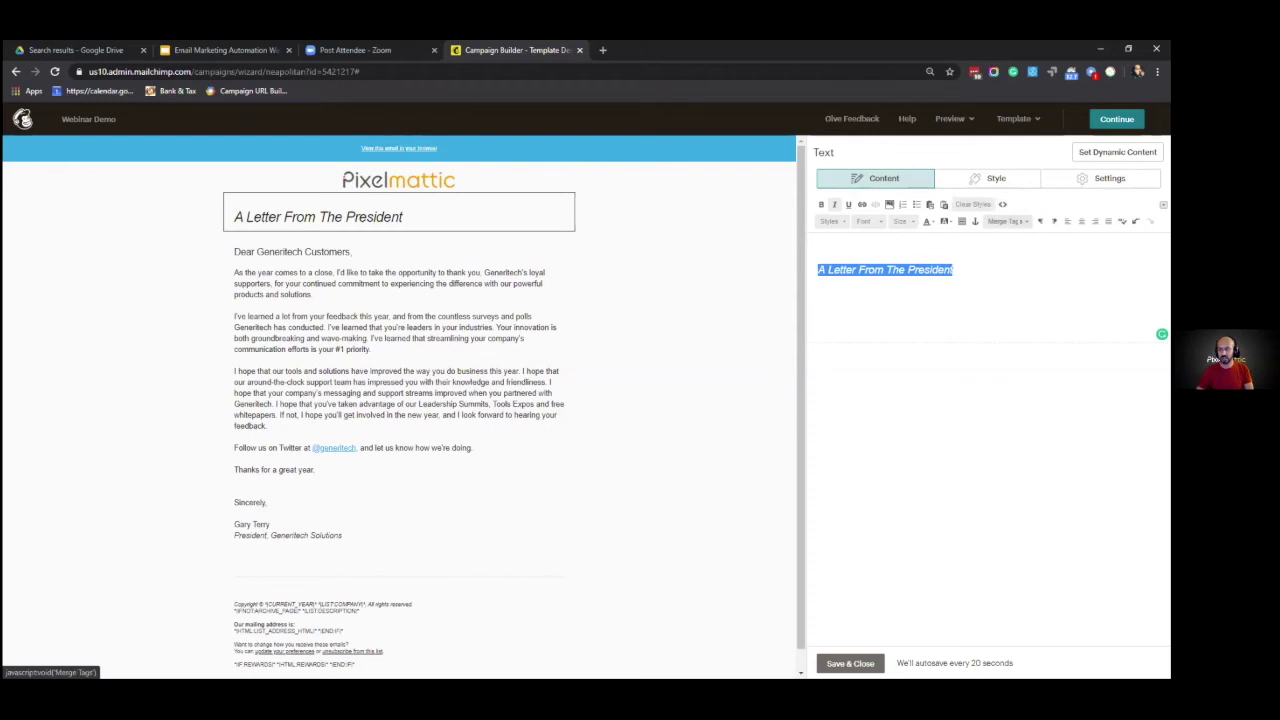
left_click(461, 259)
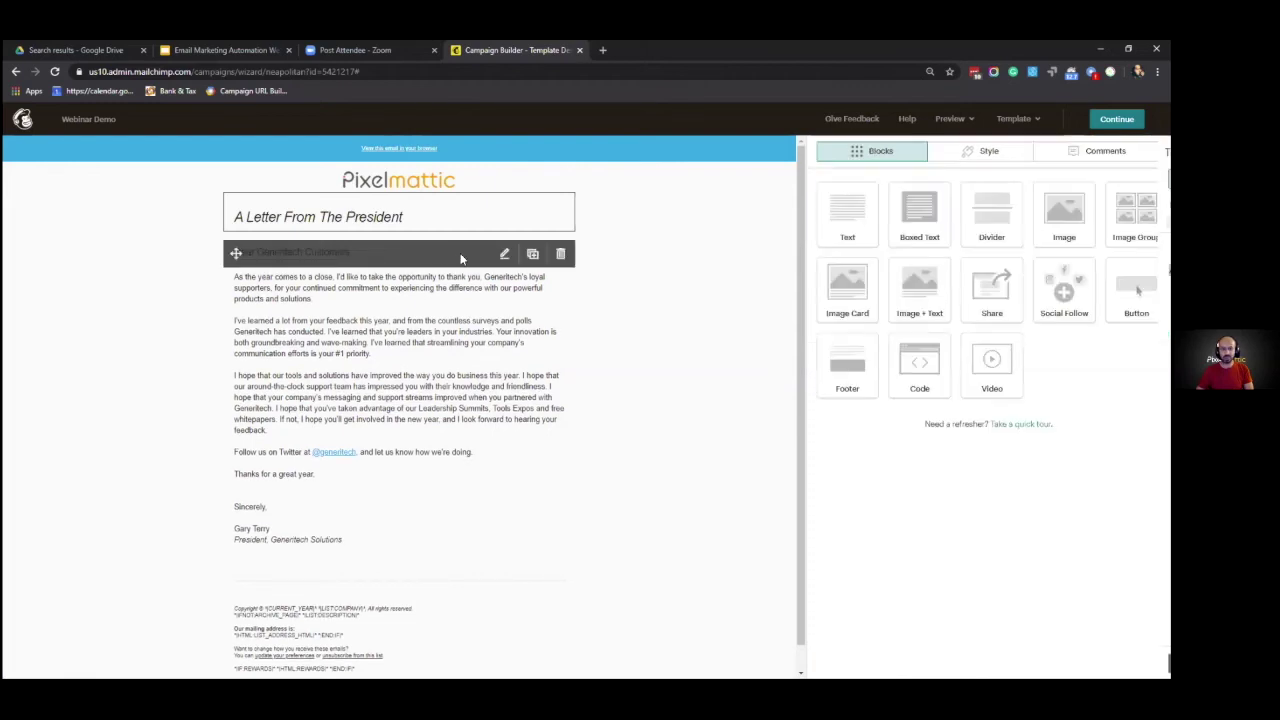
Personalize the greeting by replacing "Generitech Customers" with the First Name merge tag, keeping the comma after it
left_click(449, 263)
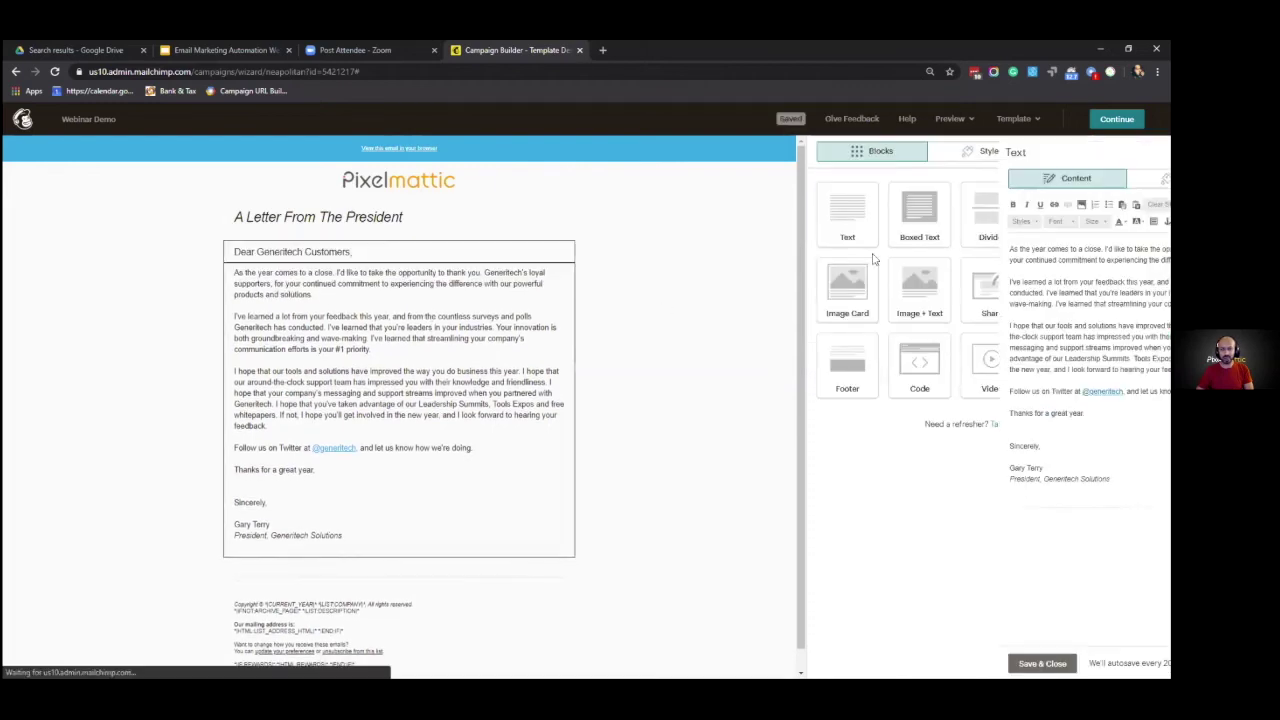
left_click(332, 250)
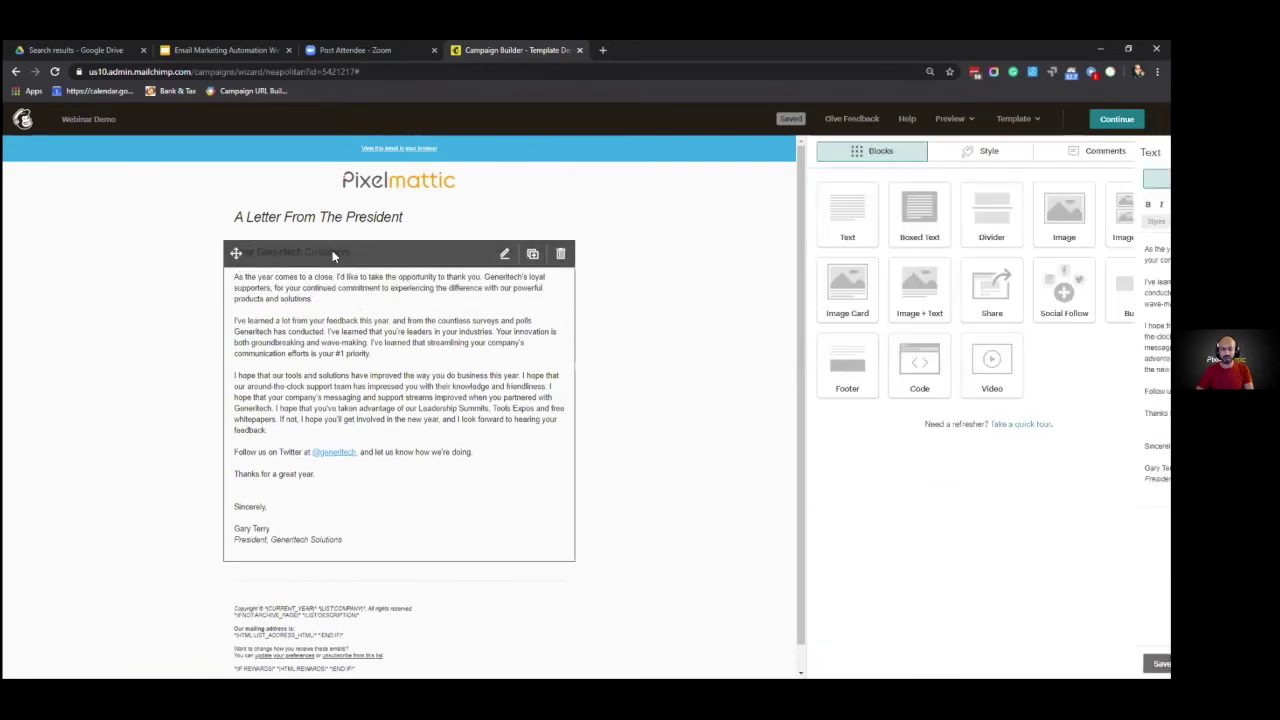
left_click(332, 250)
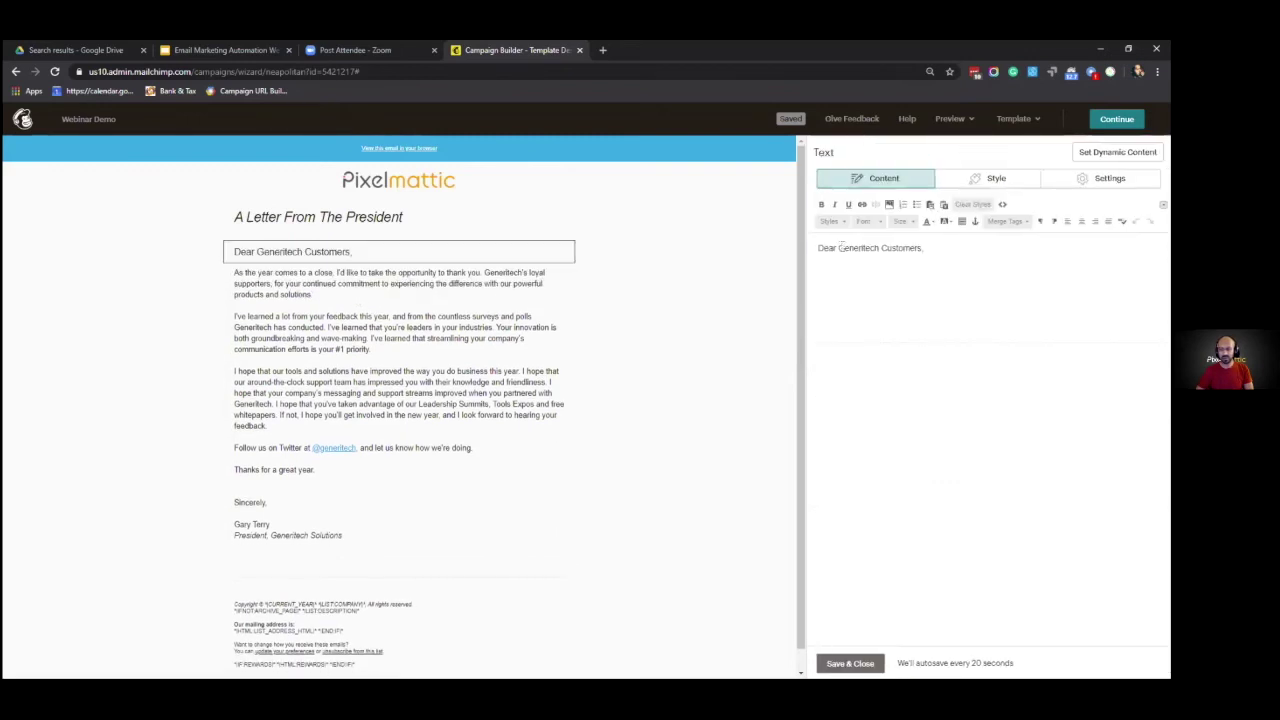
left_click_drag(840, 248, 912, 247)
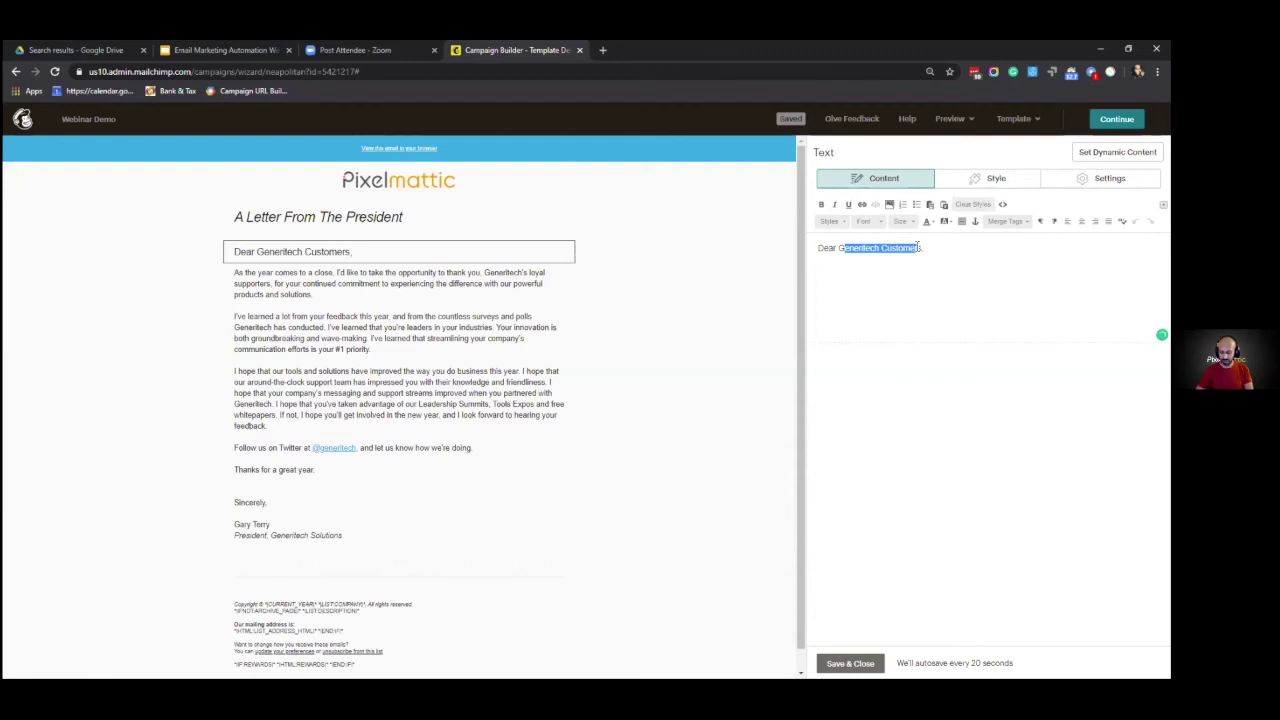
key("BackSpace")
type(",")
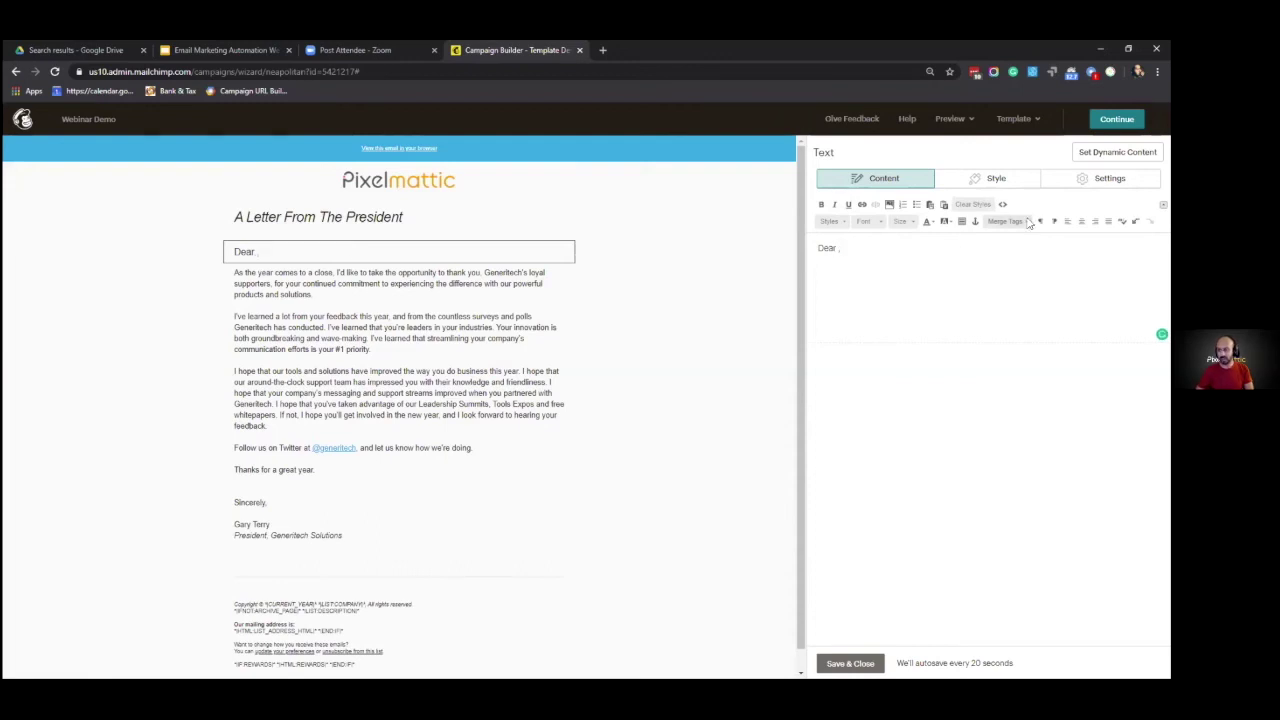
left_click(1005, 221)
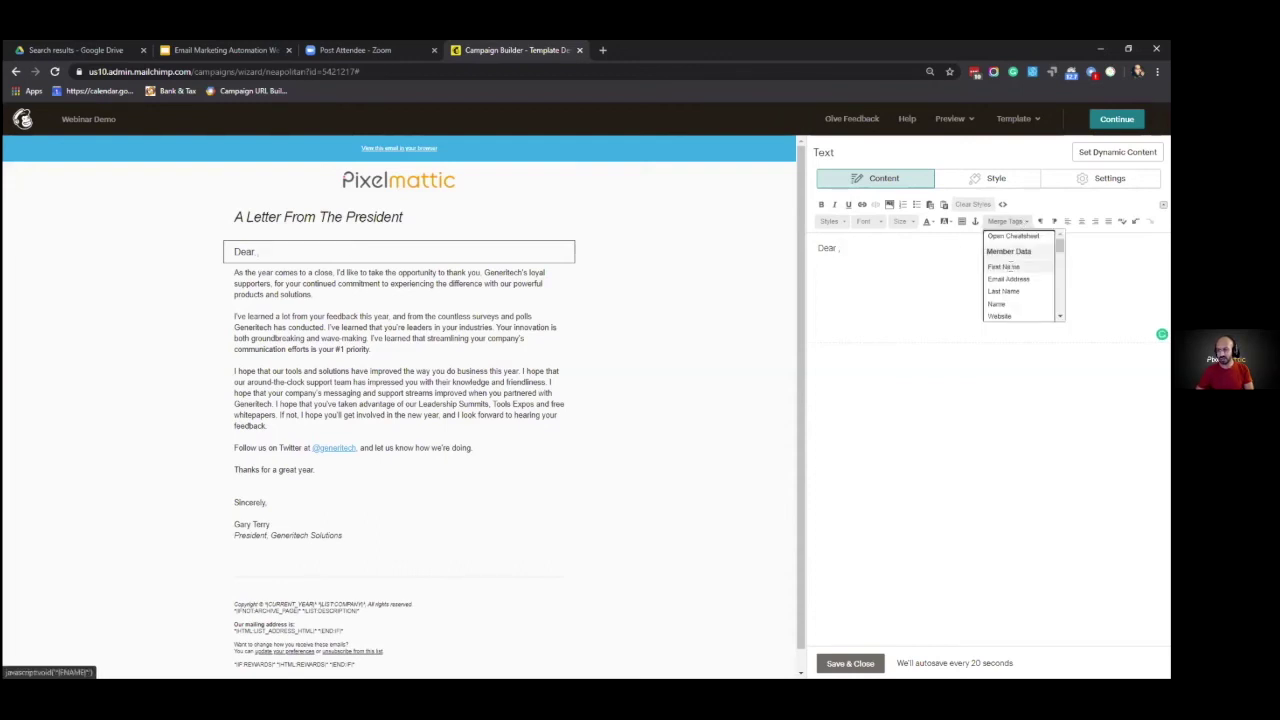
left_click(1005, 267)
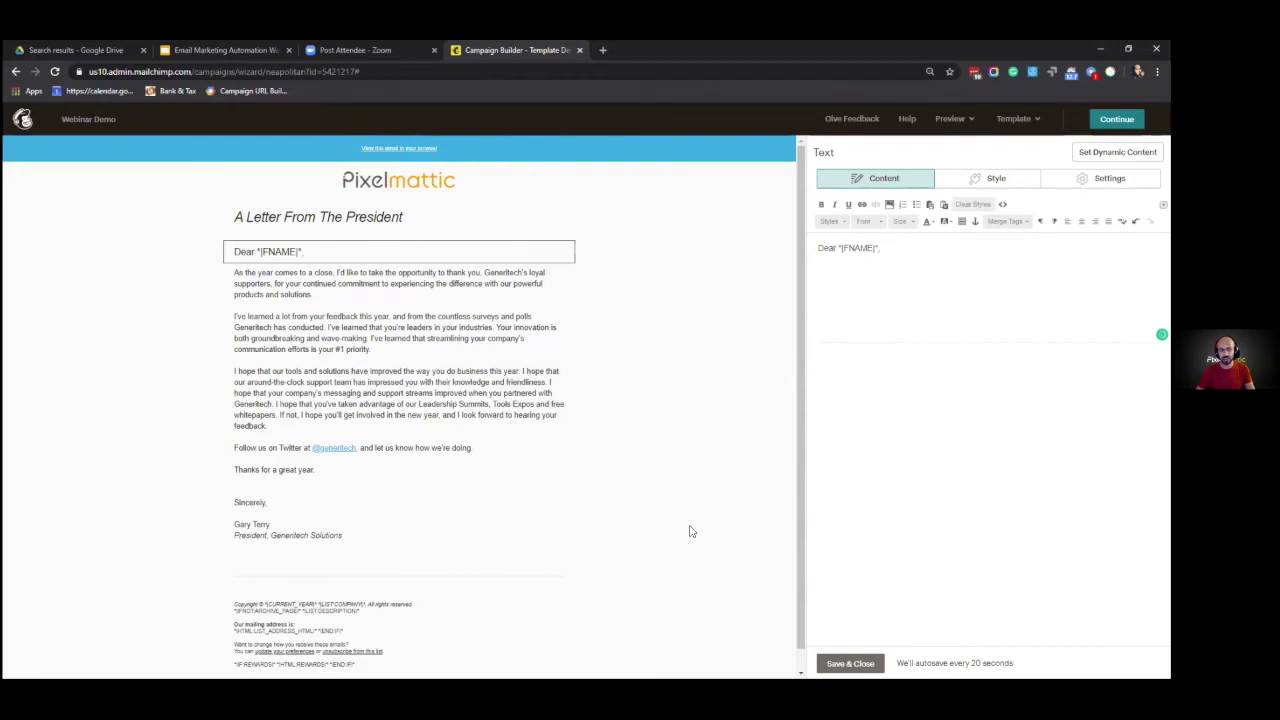
key("BackSpace")
type(",")
left_click_drag(841, 247, 878, 247)
left_click(889, 246)
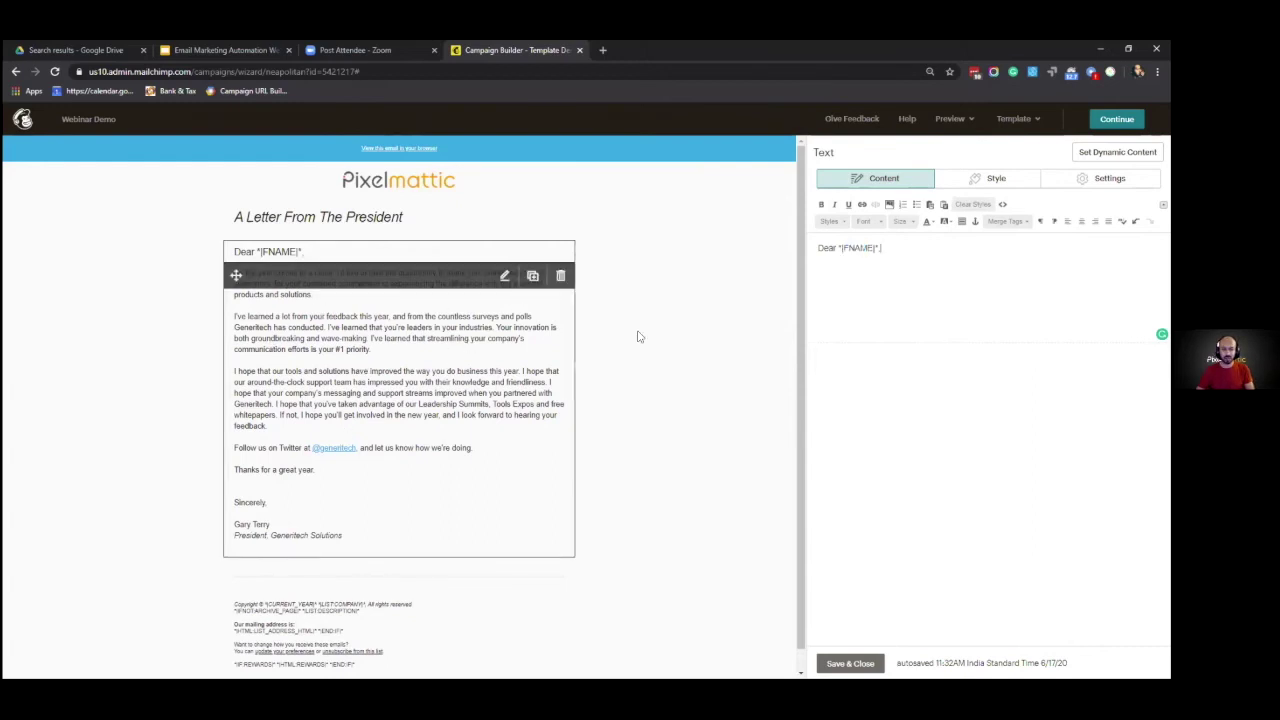
Review the letter's body text block in its editor and close it without edits
left_click(346, 349)
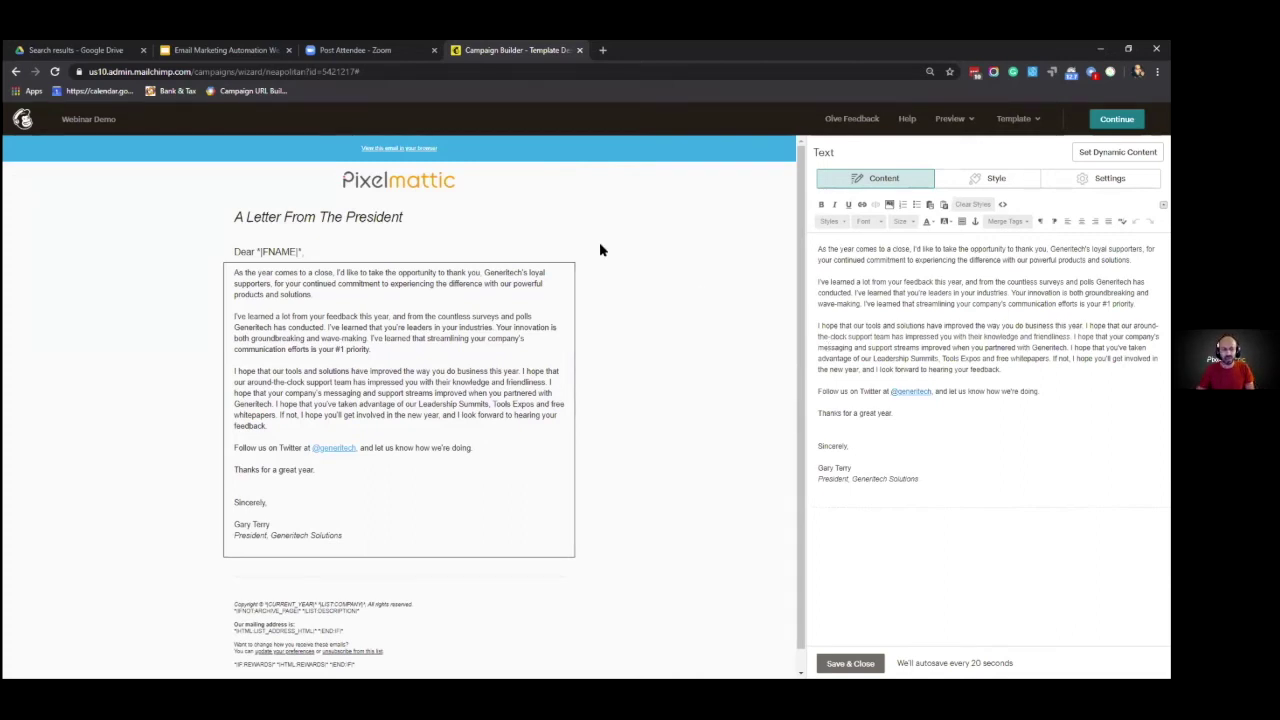
scroll(329, 370, "down", 1)
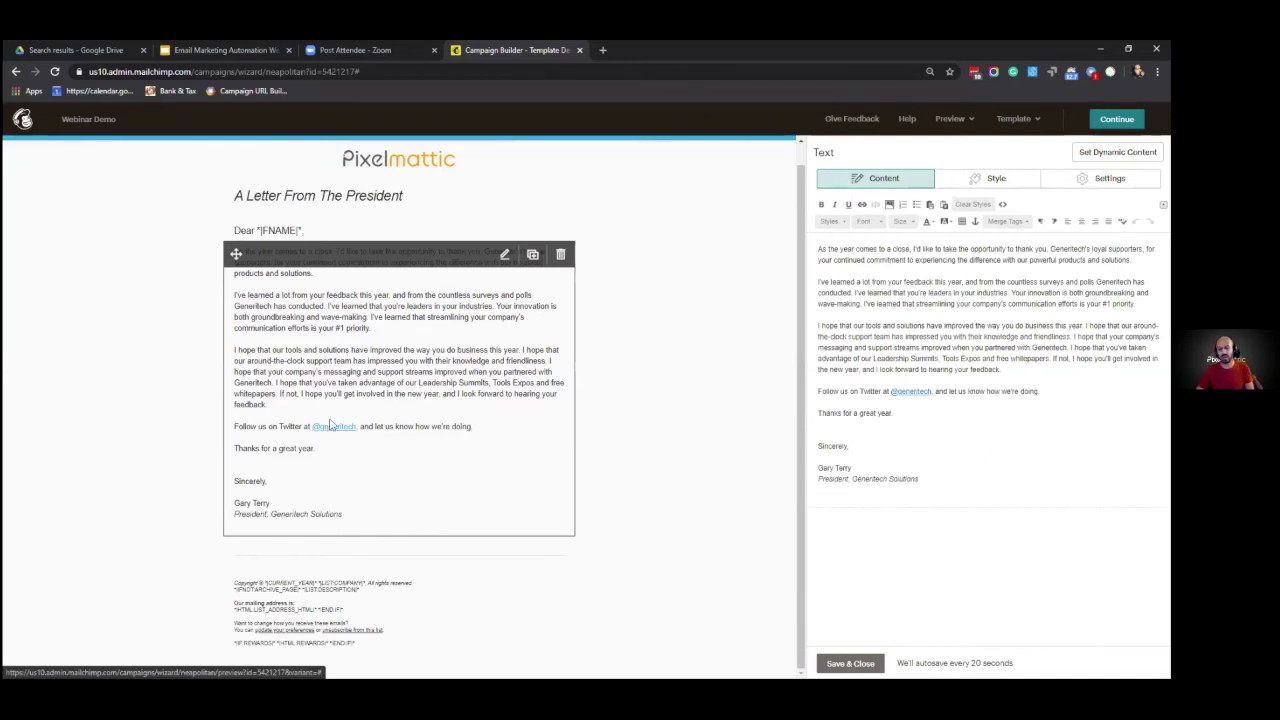
left_click(850, 664)
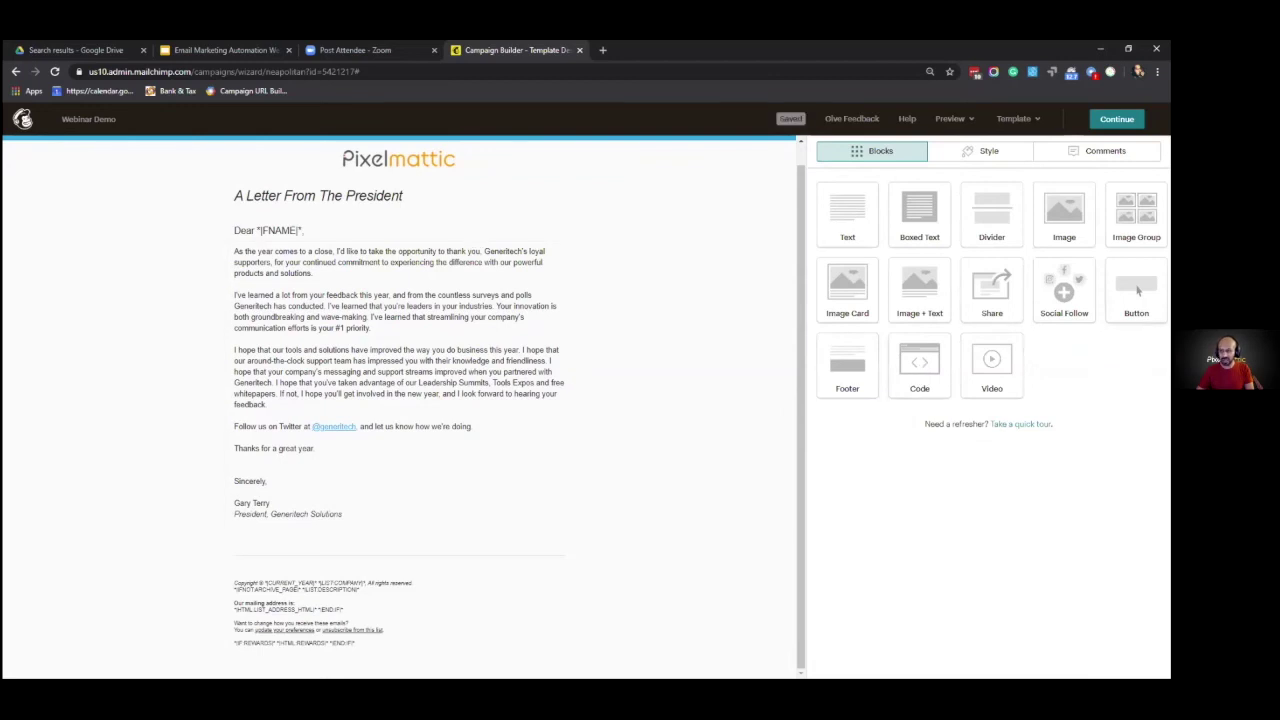
Add a button block directly below the letter's signature, label it "Read More", and save the block
left_click_drag(1137, 290, 393, 550)
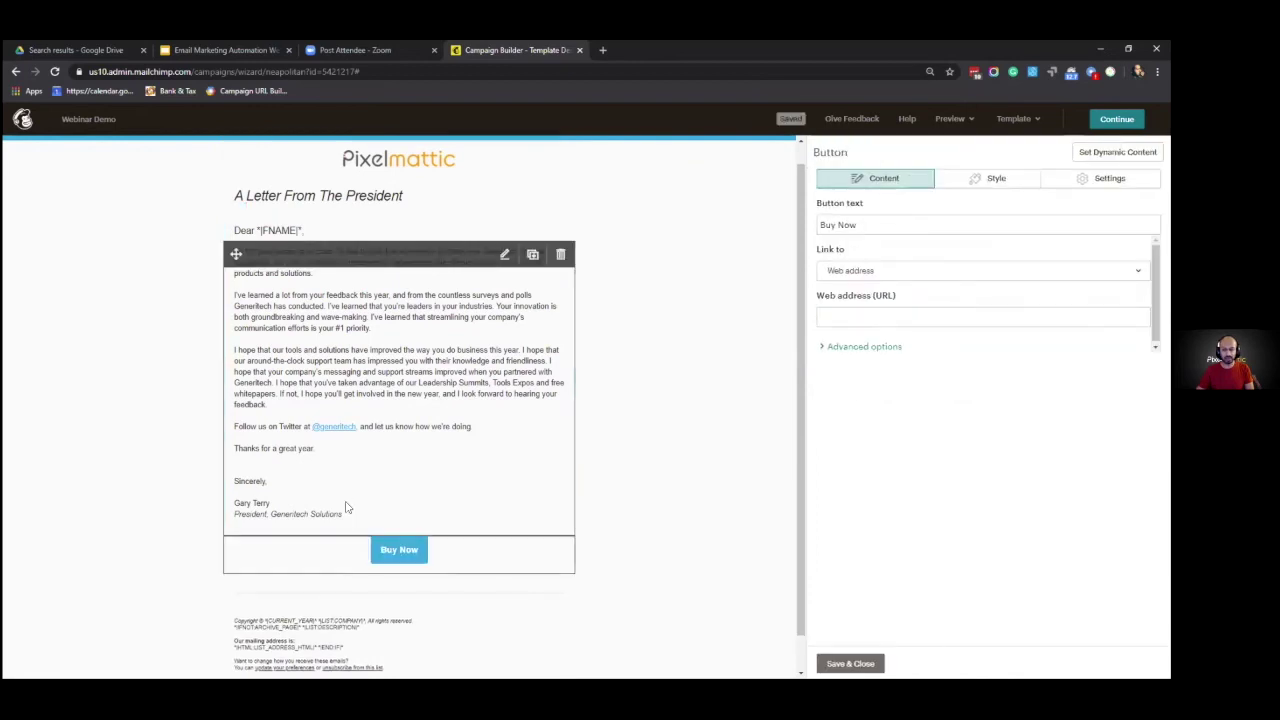
double_click(827, 225)
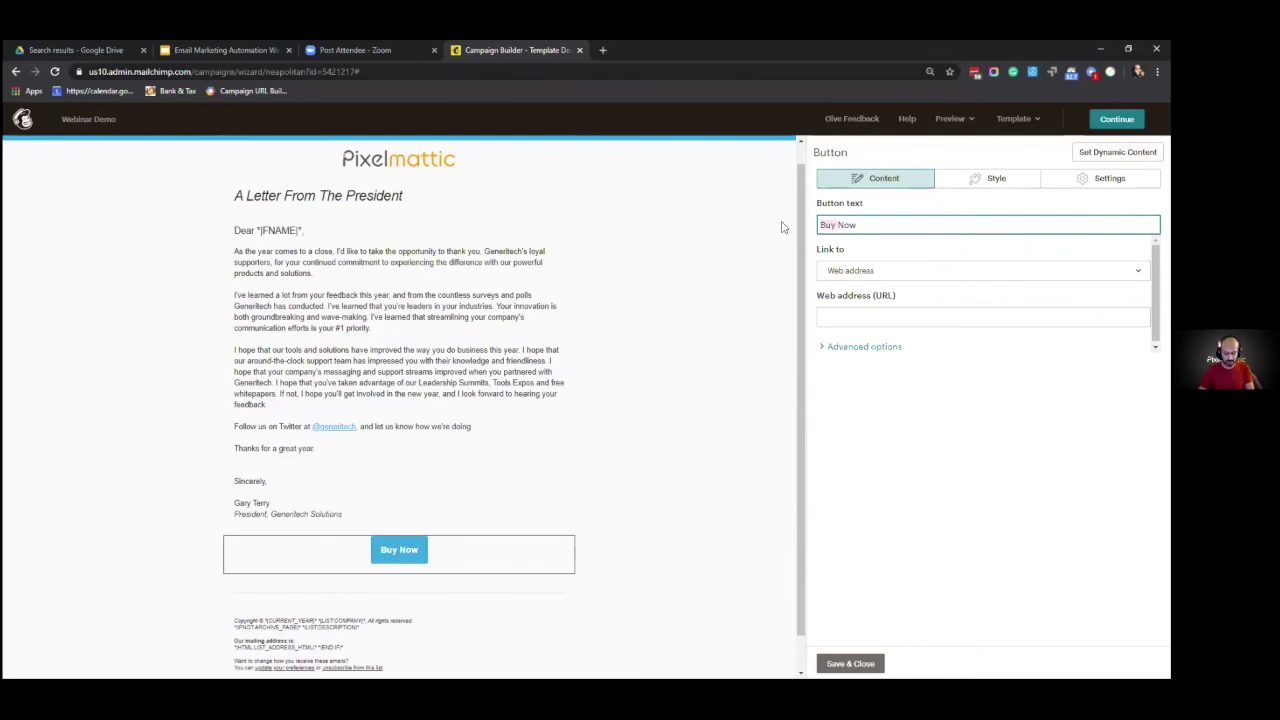
key("BackSpace")
key("Delete")
key("Delete")
key("Delete")
key("Delete")
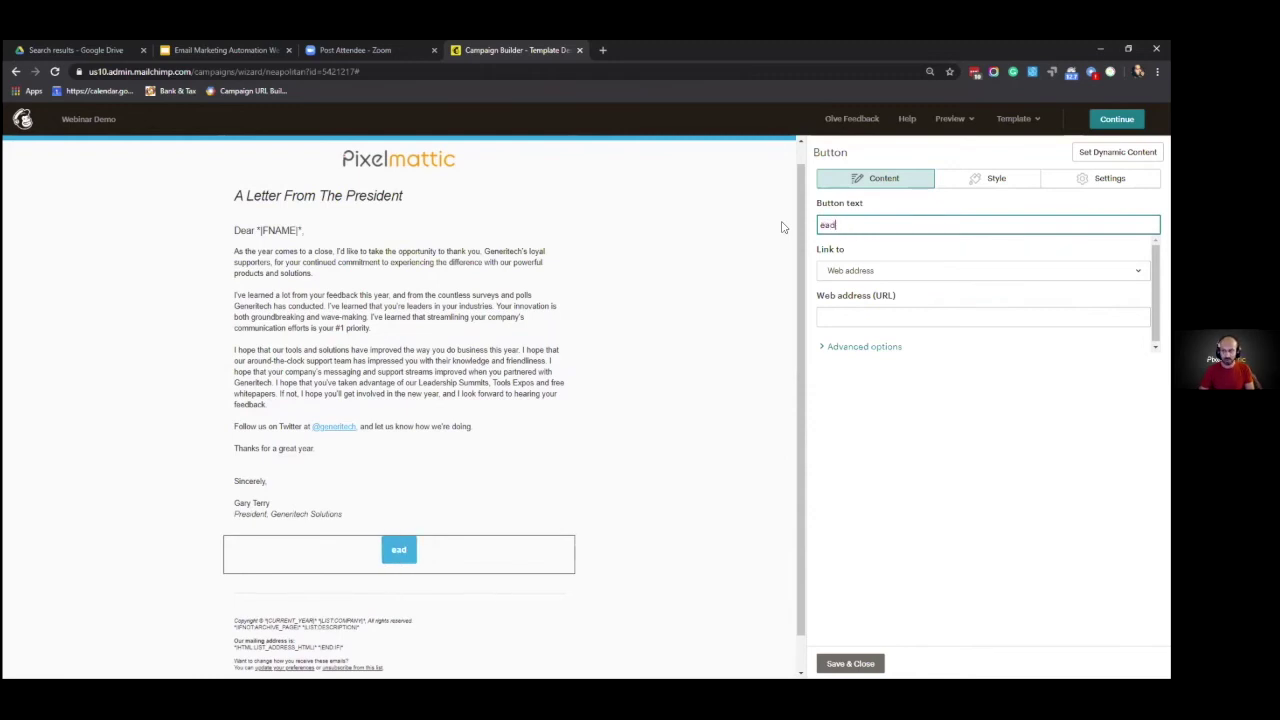
type("Read More")
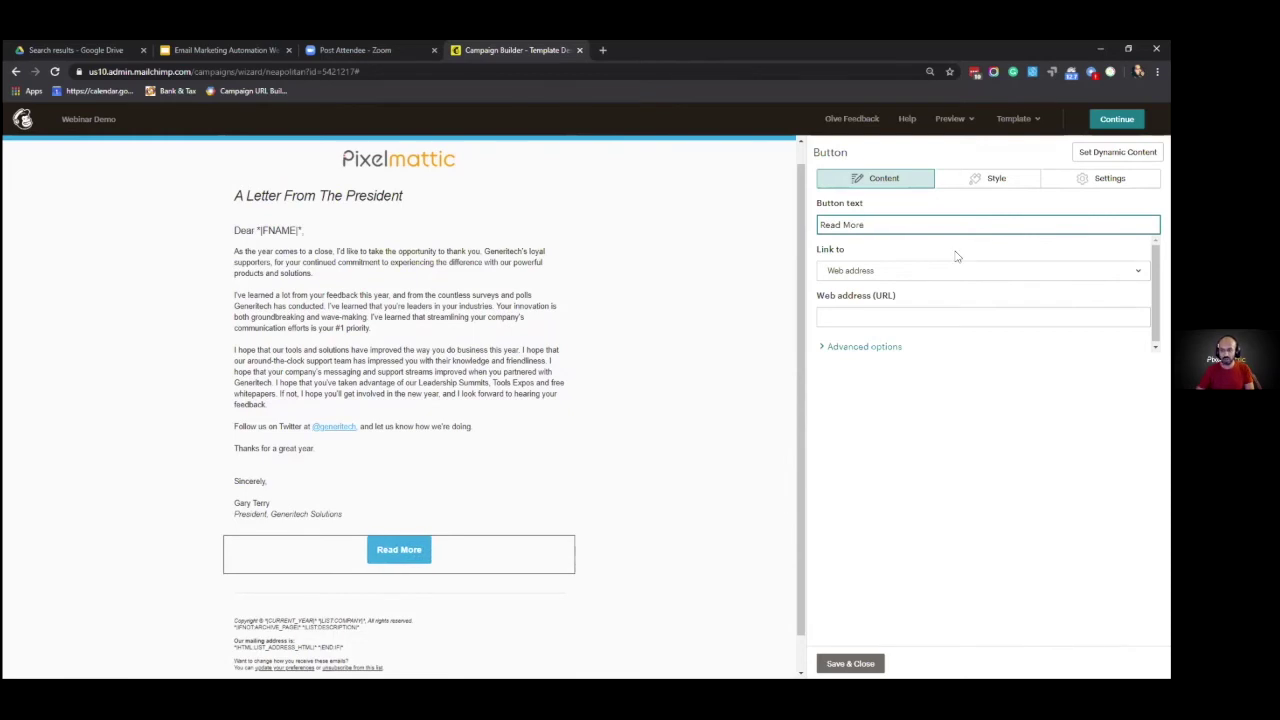
left_click(853, 663)
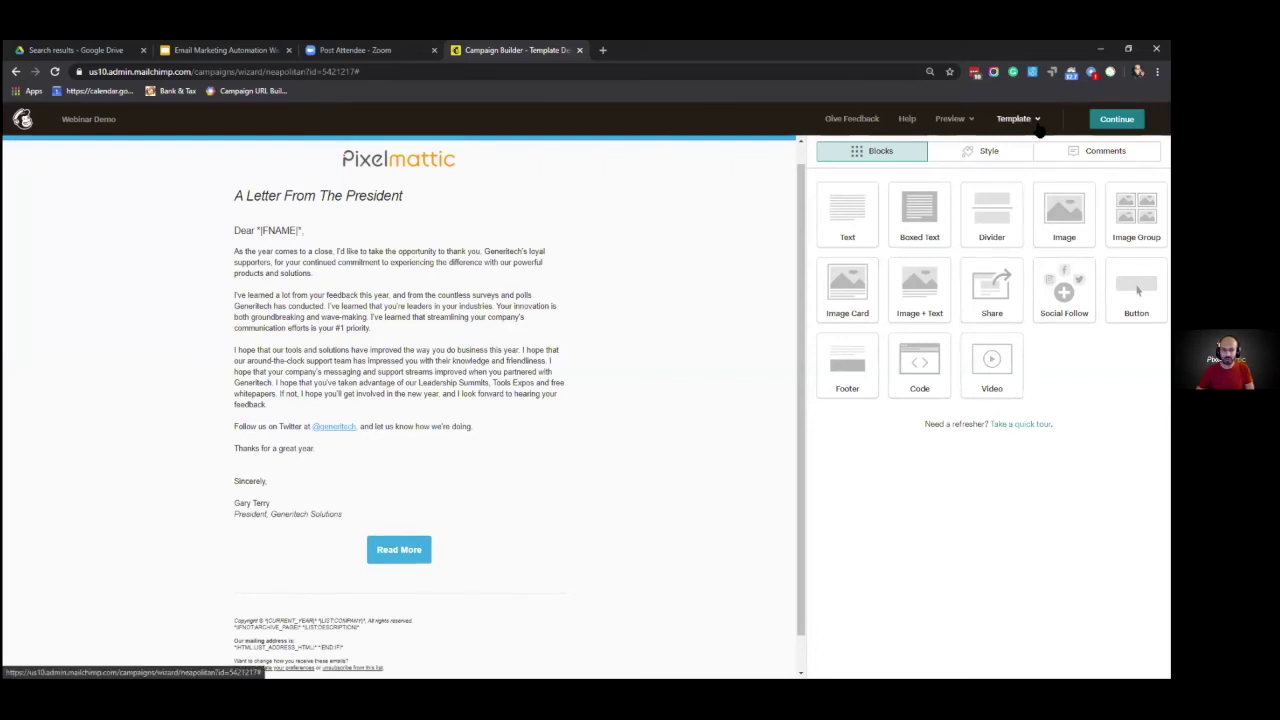
Examine the footer block's mailing address, preferences and unsubscribe lines, and close the block without edits
scroll(424, 573, "down", 1)
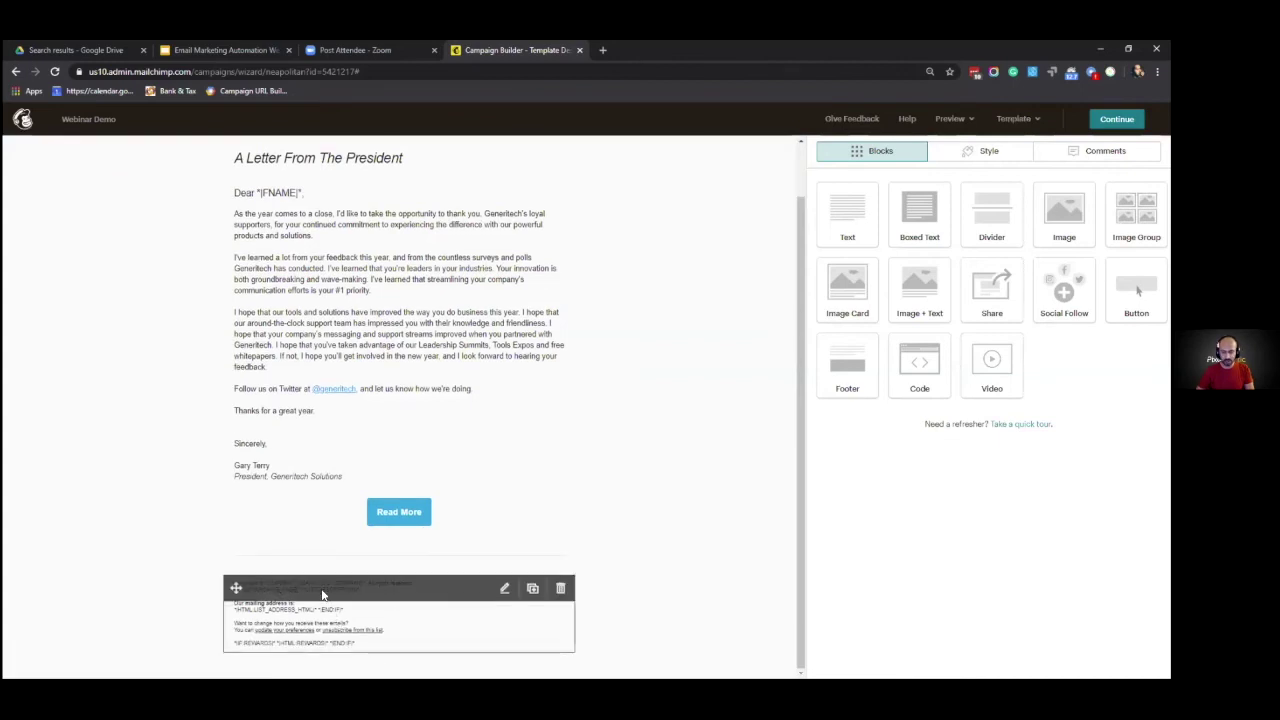
left_click(250, 610)
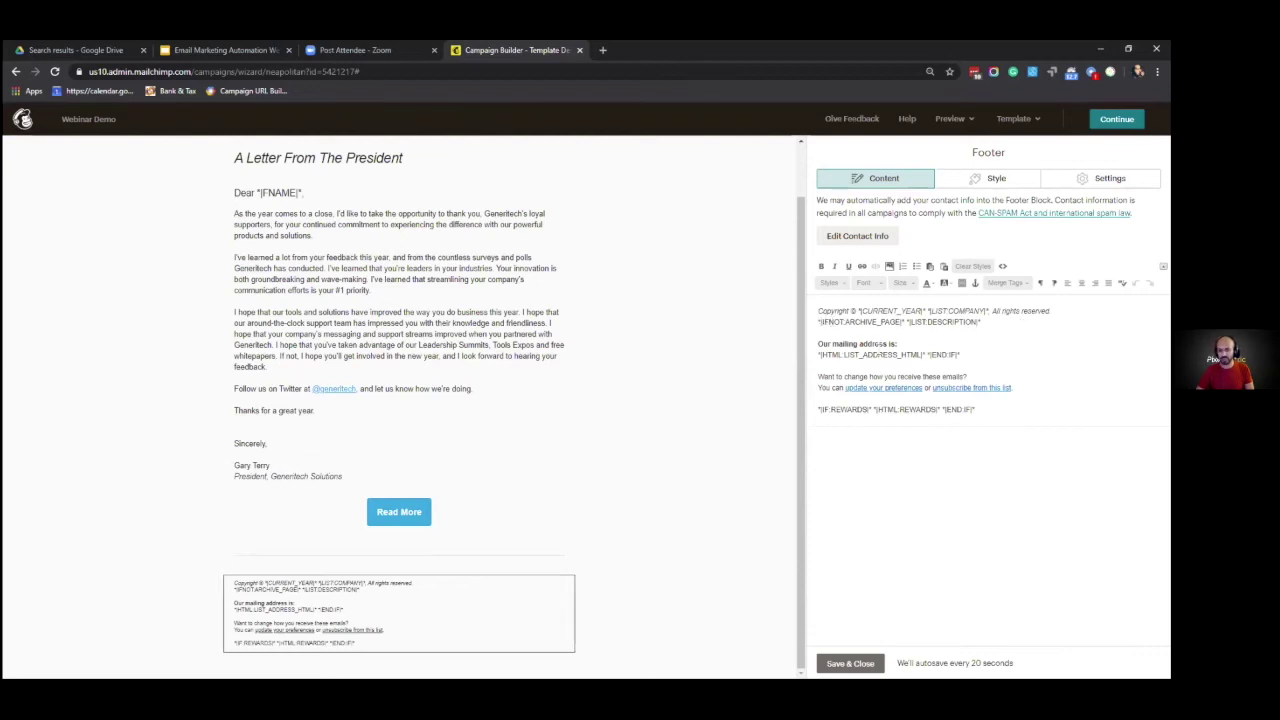
left_click_drag(1017, 388, 819, 373)
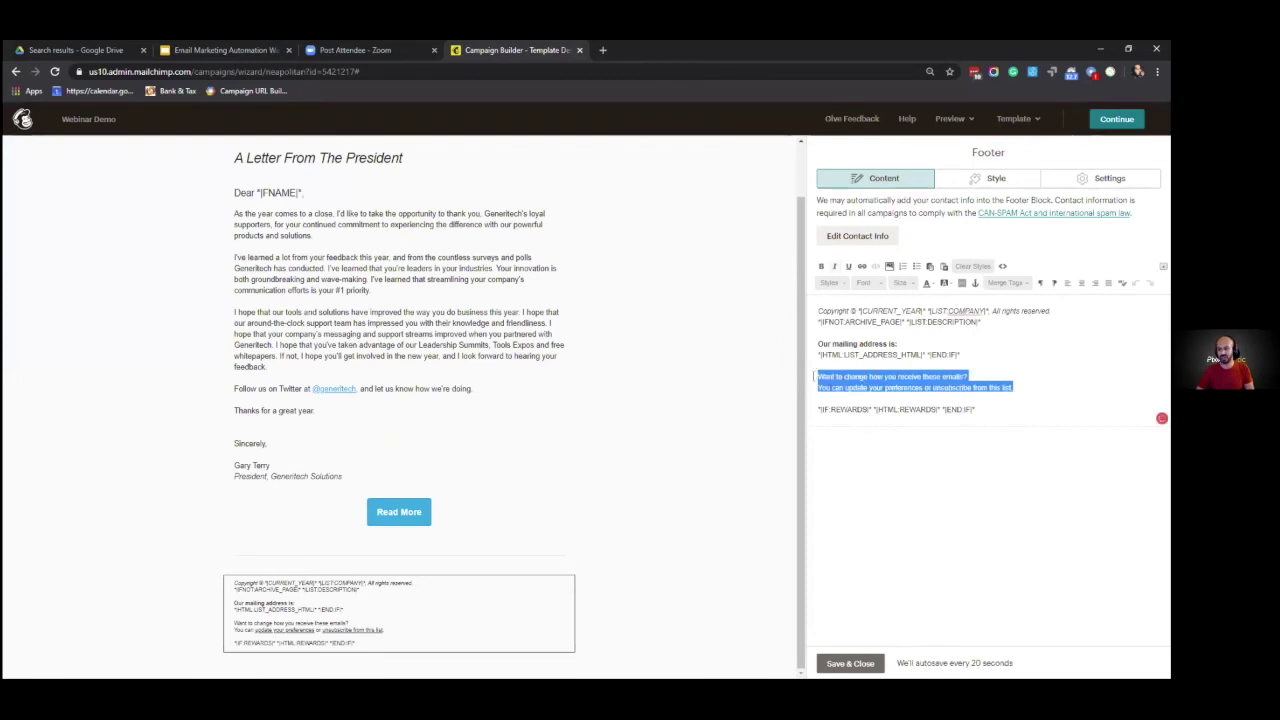
left_click(968, 377)
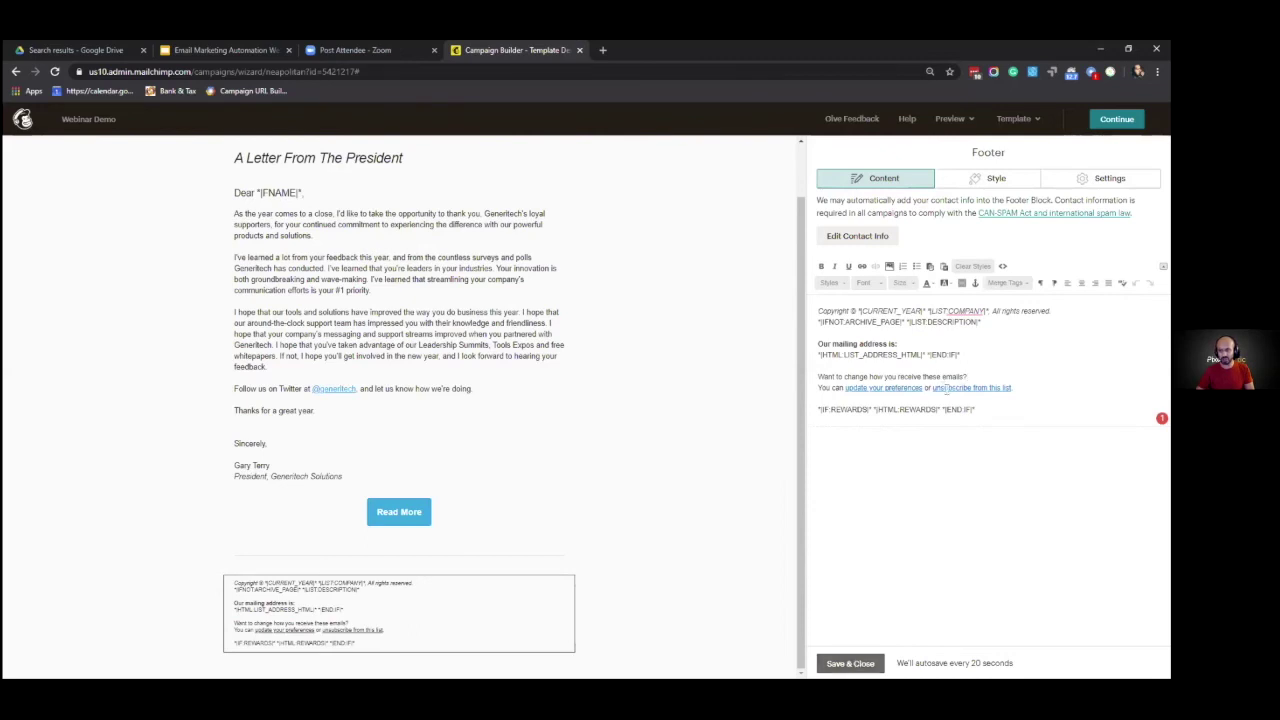
left_click(853, 664)
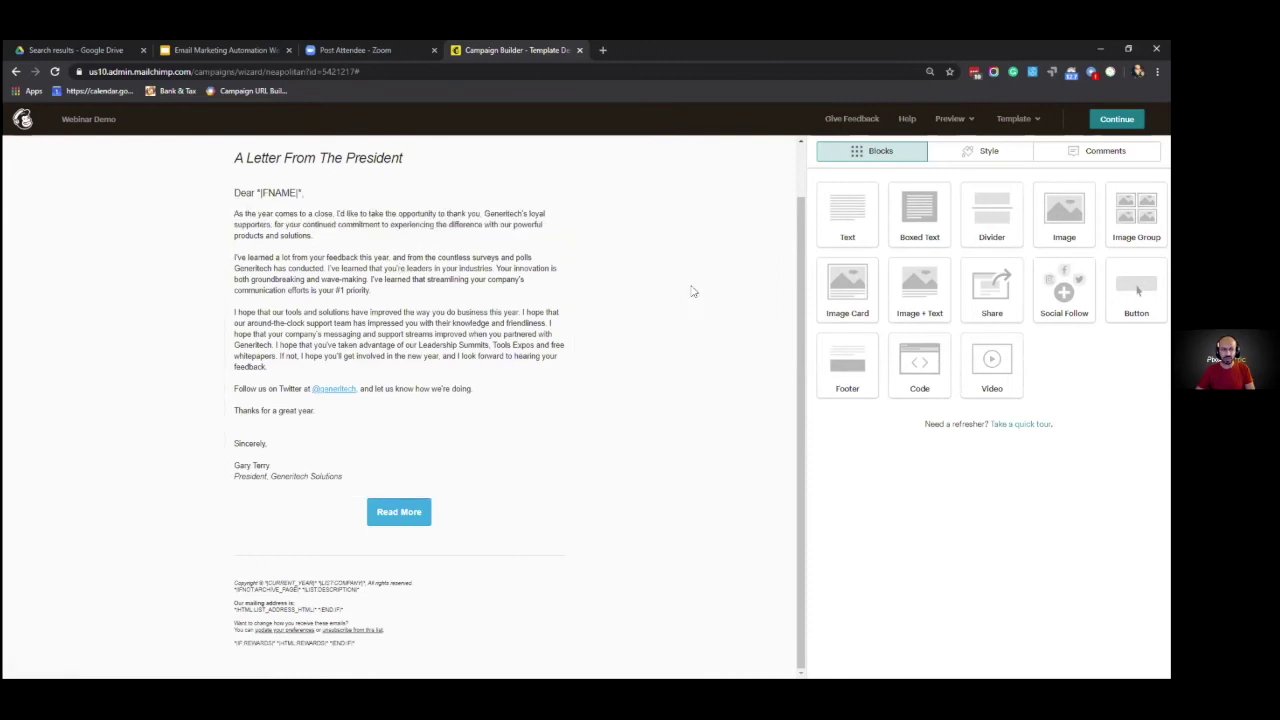
Preview the email in its desktop and mobile layouts, reading through the whole mobile version
scroll(692, 300, "up", 2)
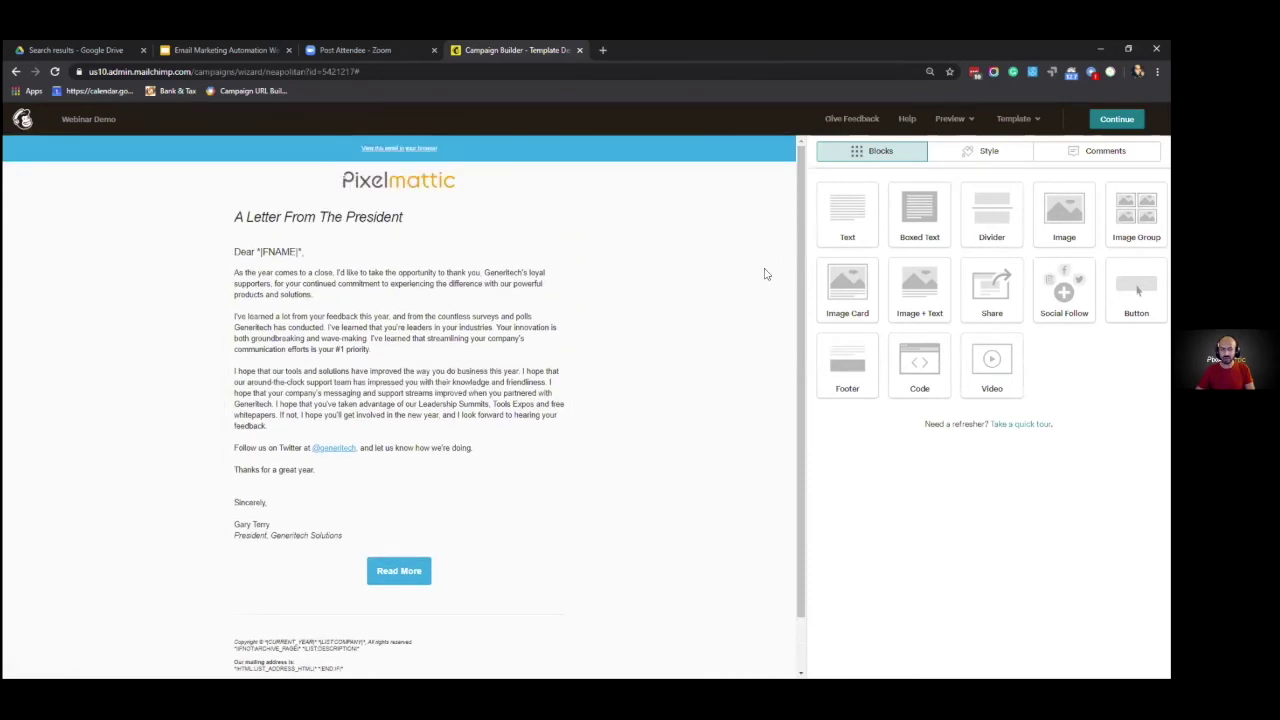
left_click(964, 119)
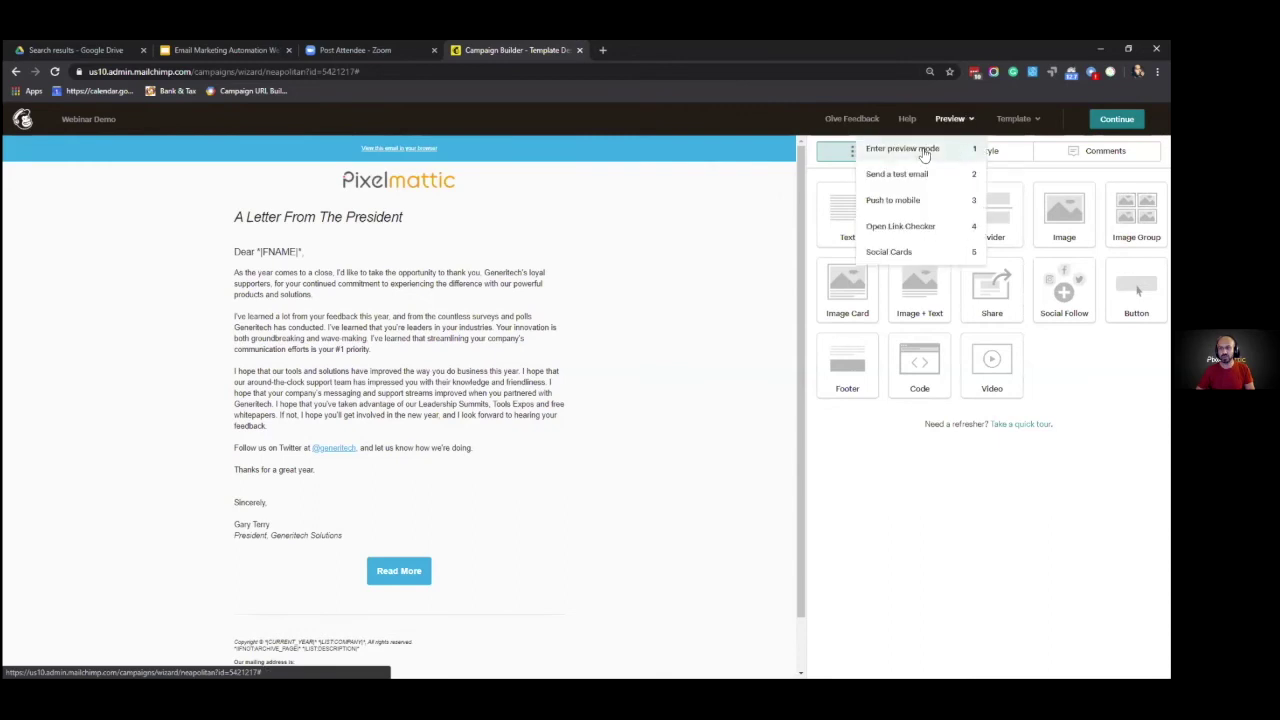
left_click(922, 149)
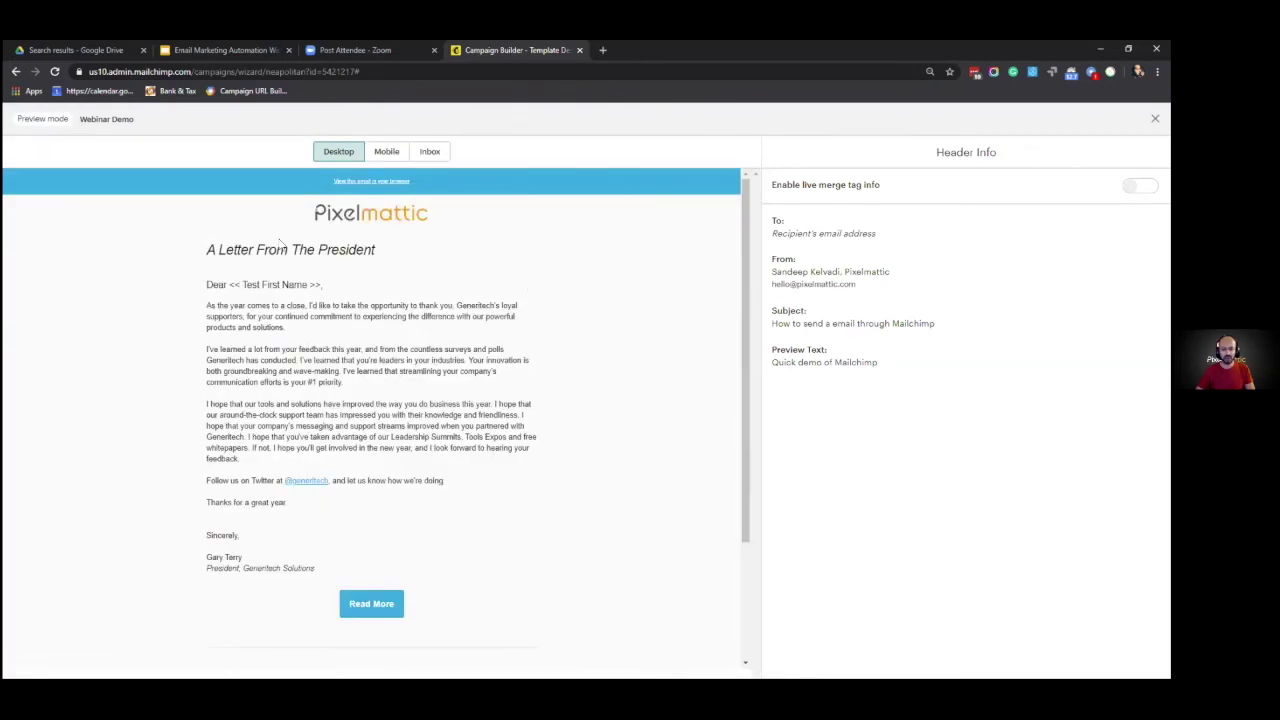
left_click(390, 157)
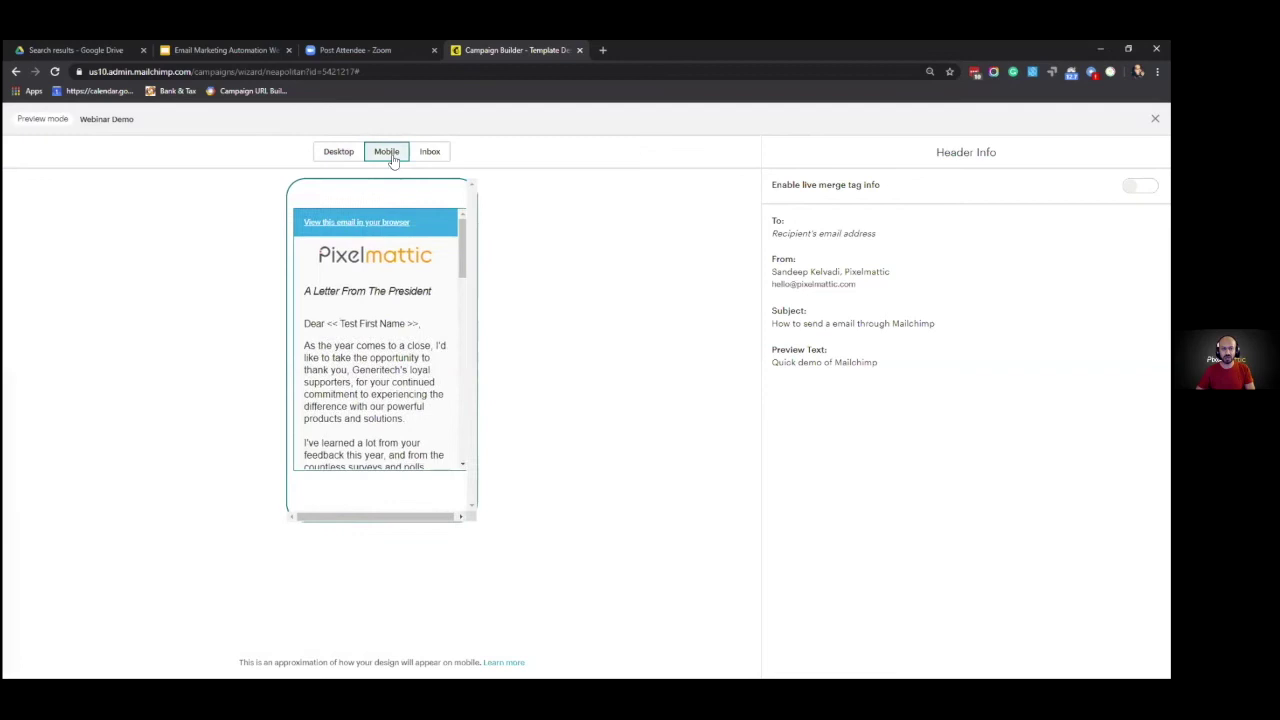
scroll(413, 418, "down", 5)
scroll(413, 418, "down", 10)
scroll(413, 418, "up", 15)
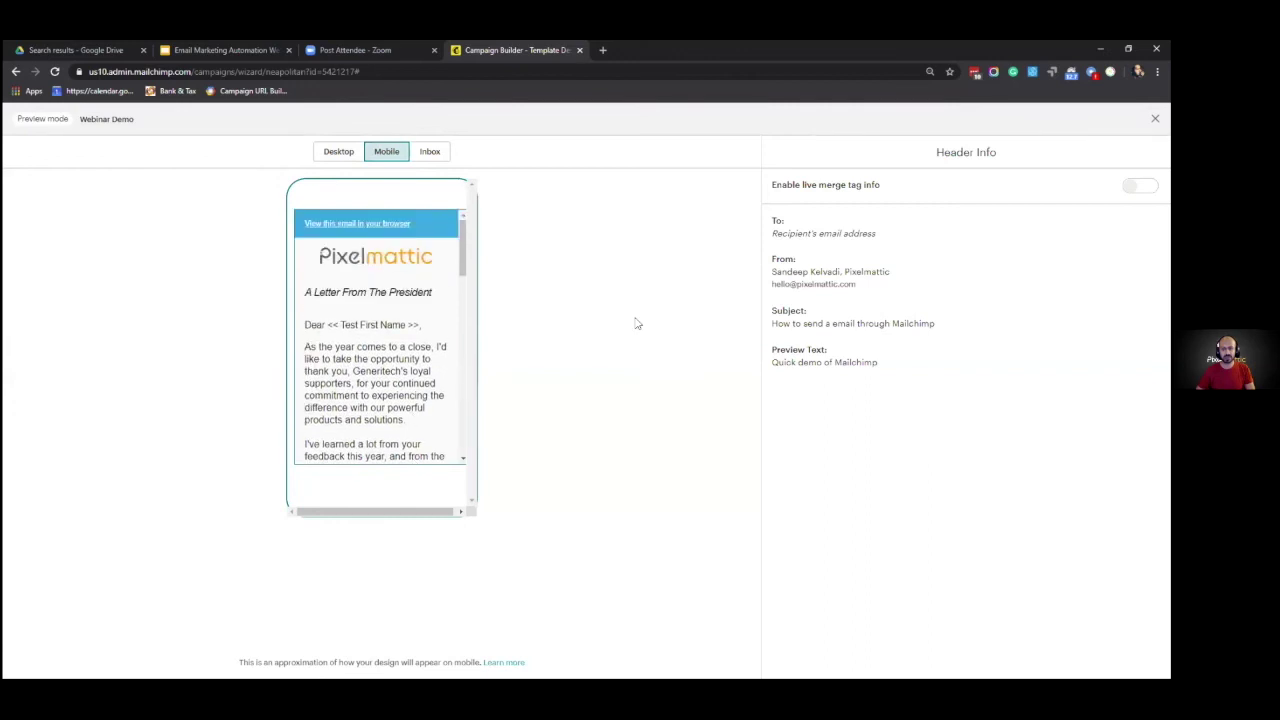
Enable live merge tag info and page through several recipients to check the personalized greeting in the mobile preview
left_click(1140, 185)
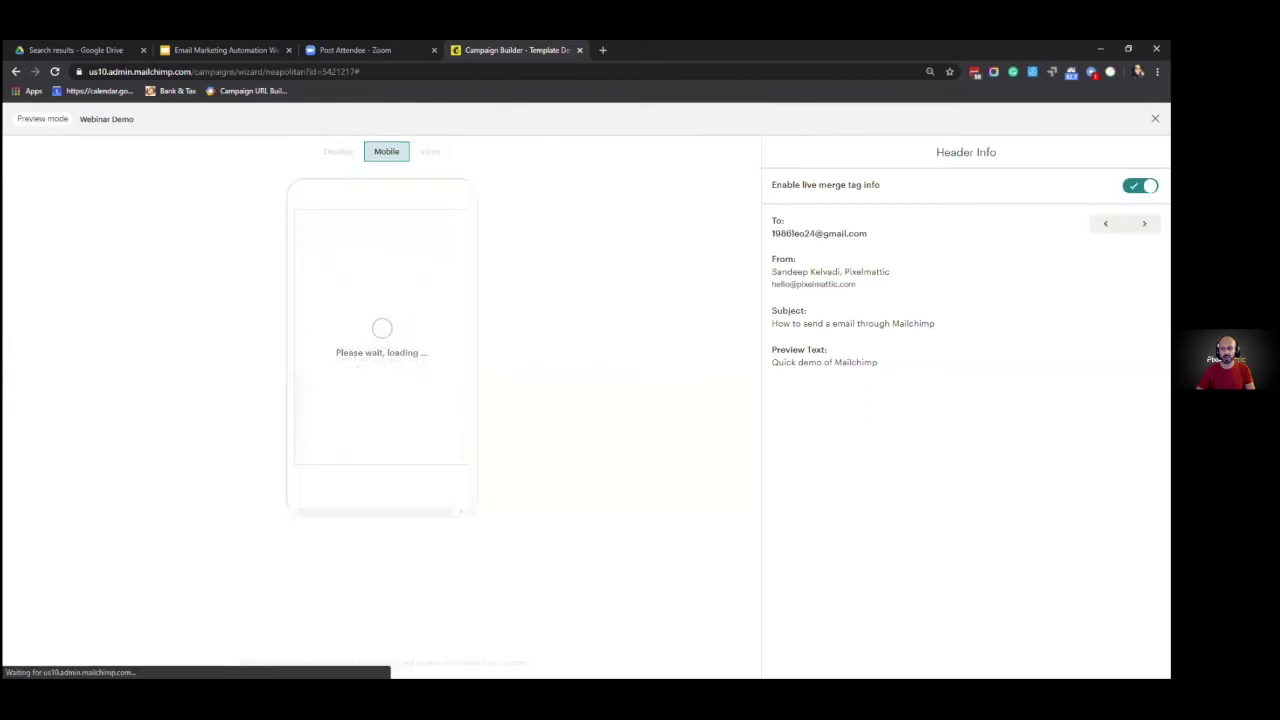
left_click(1144, 223)
left_click(1144, 223)
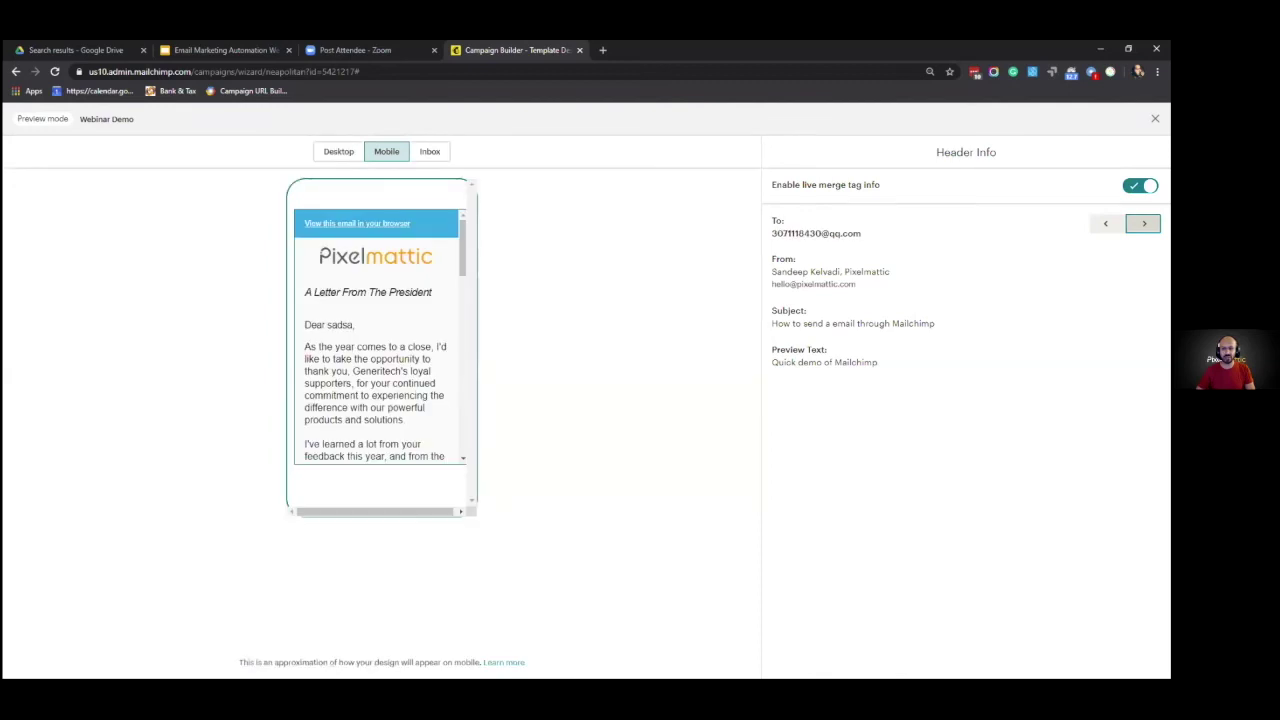
left_click(1143, 223)
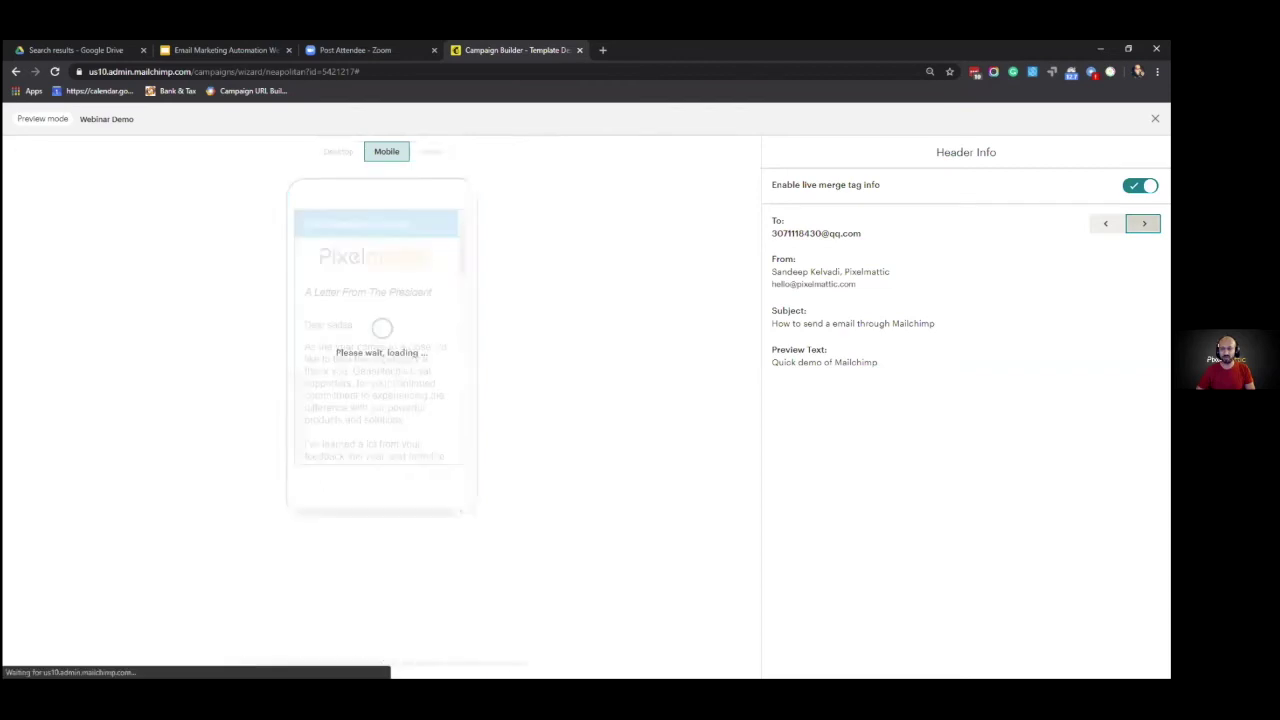
left_click(1143, 223)
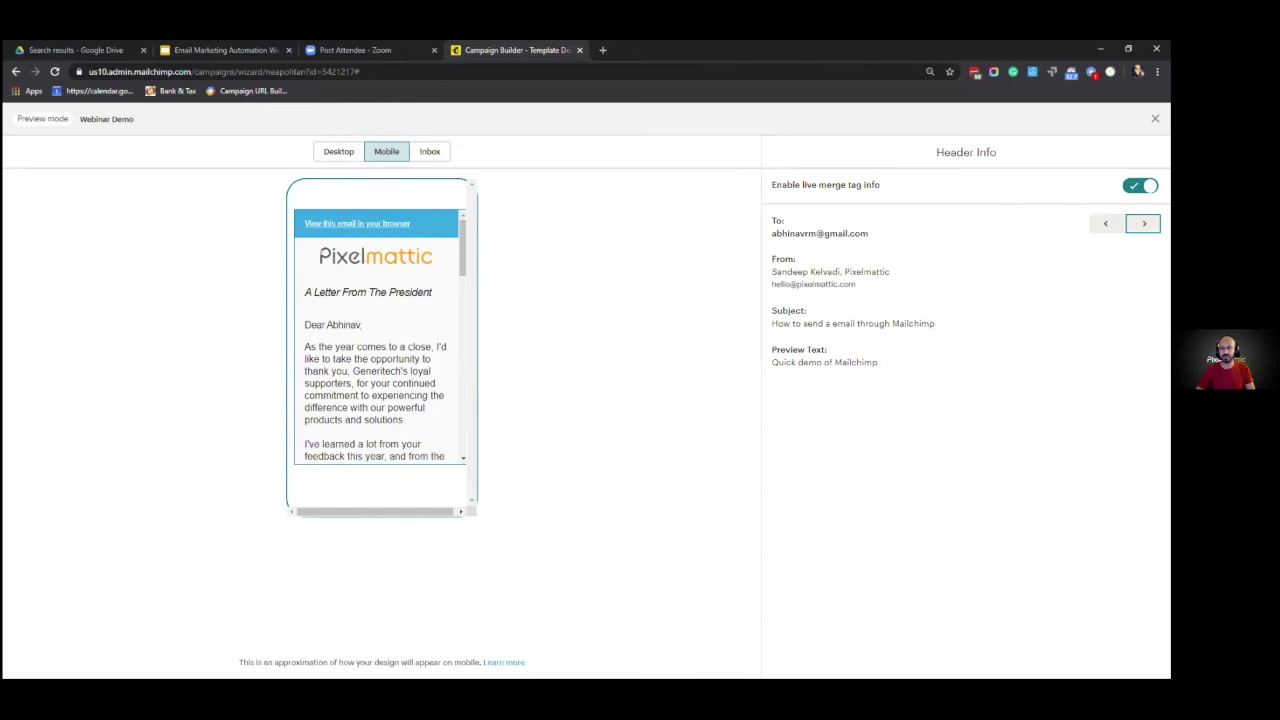
Turn off live merge tag info, look at the Inbox preview option and leave preview mode
left_click(1140, 185)
left_click(431, 153)
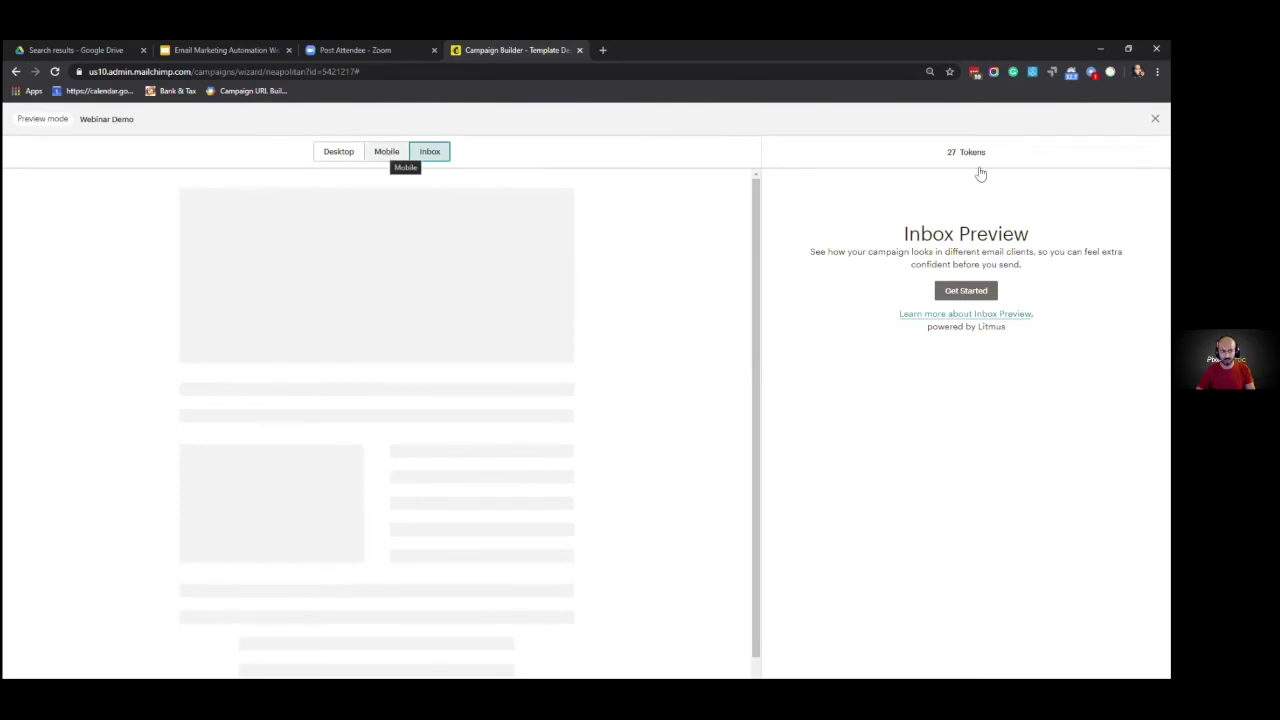
left_click(1155, 118)
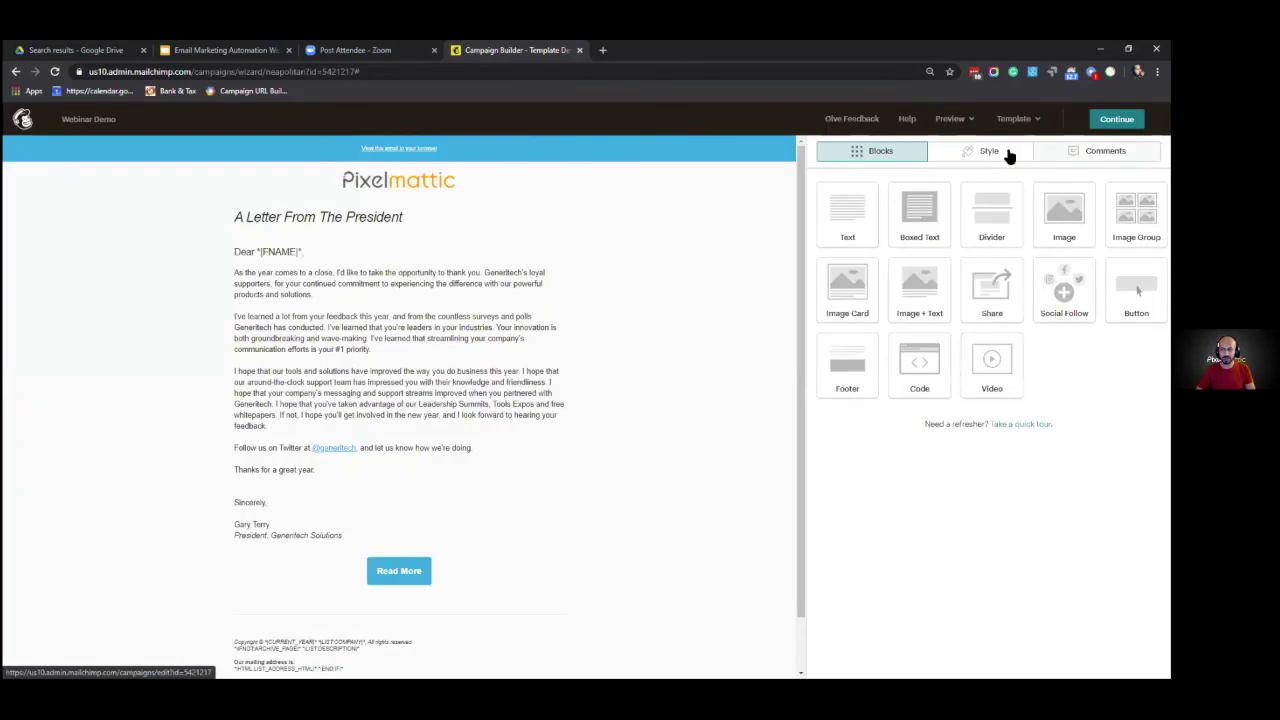
Send a test of the email to the already filled-in recipient address
left_click(952, 119)
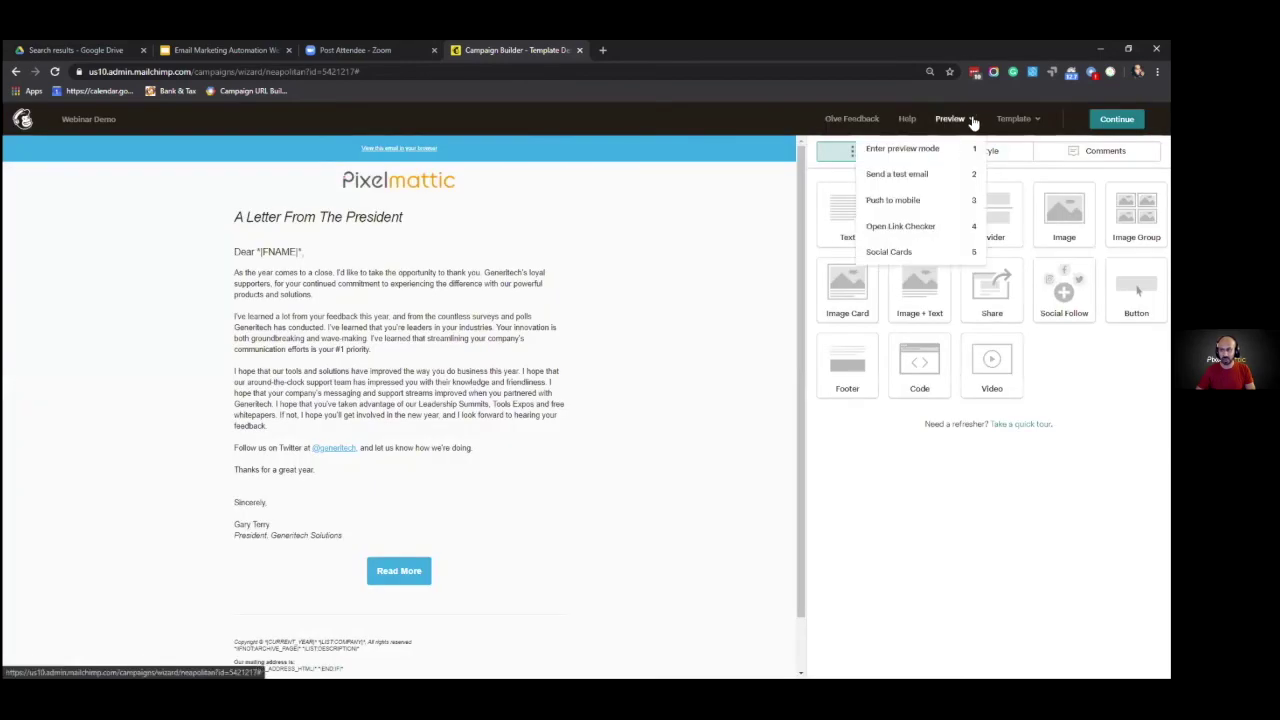
left_click(922, 174)
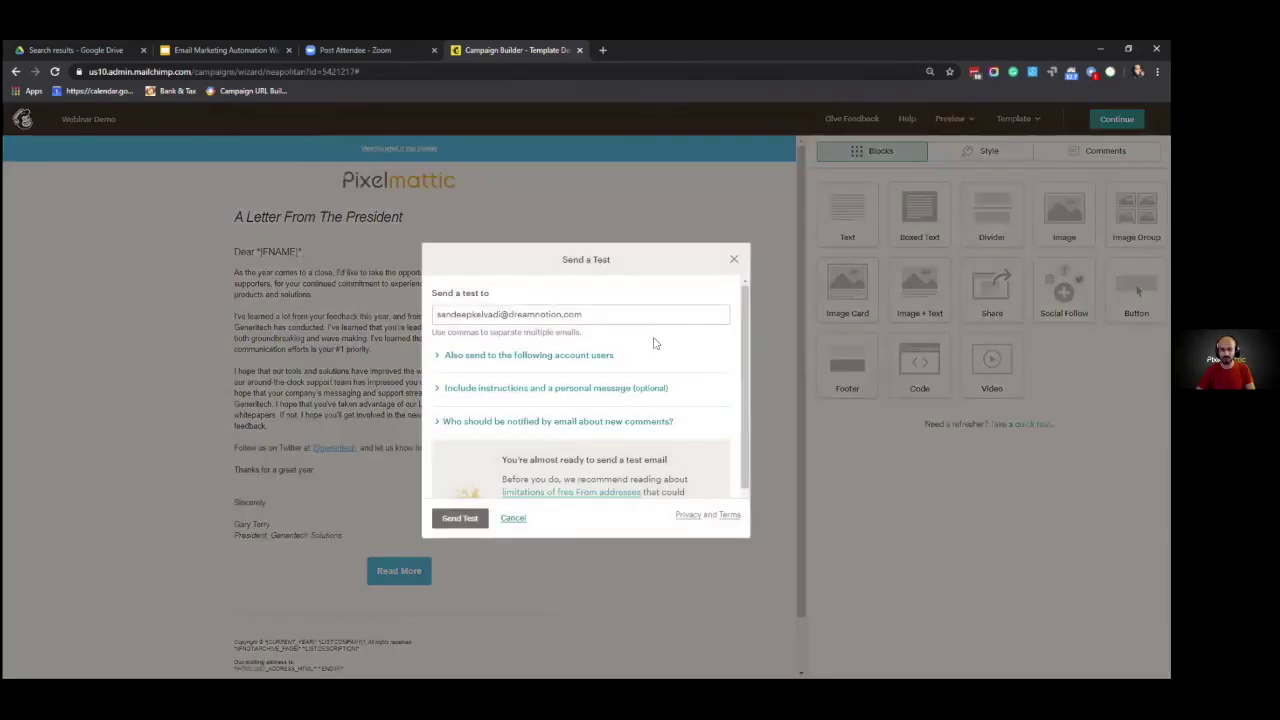
left_click(601, 313)
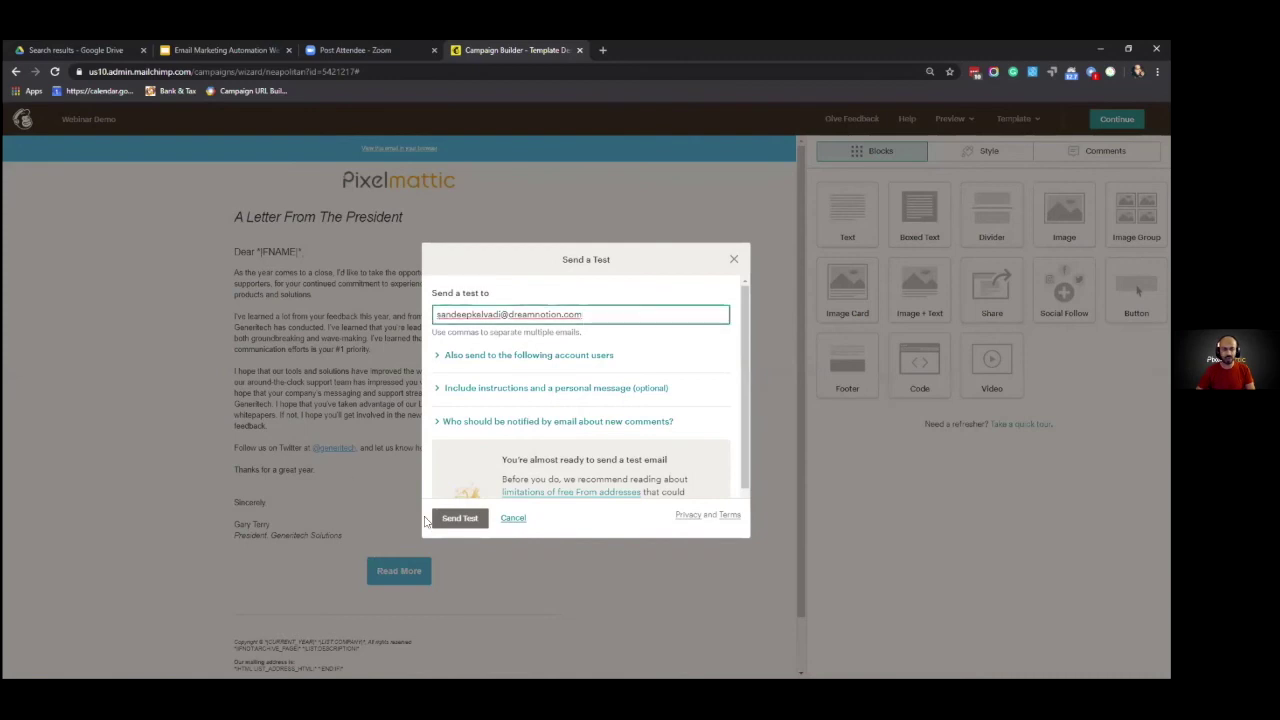
left_click(461, 524)
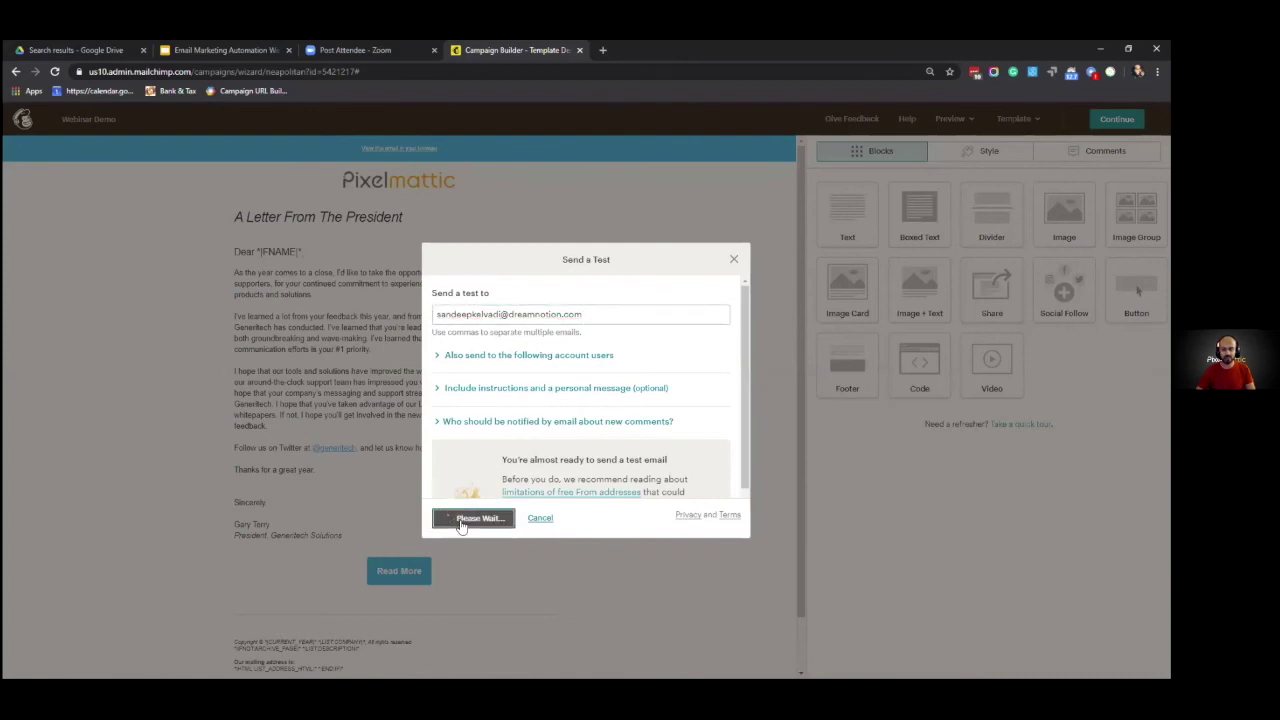
left_click(447, 401)
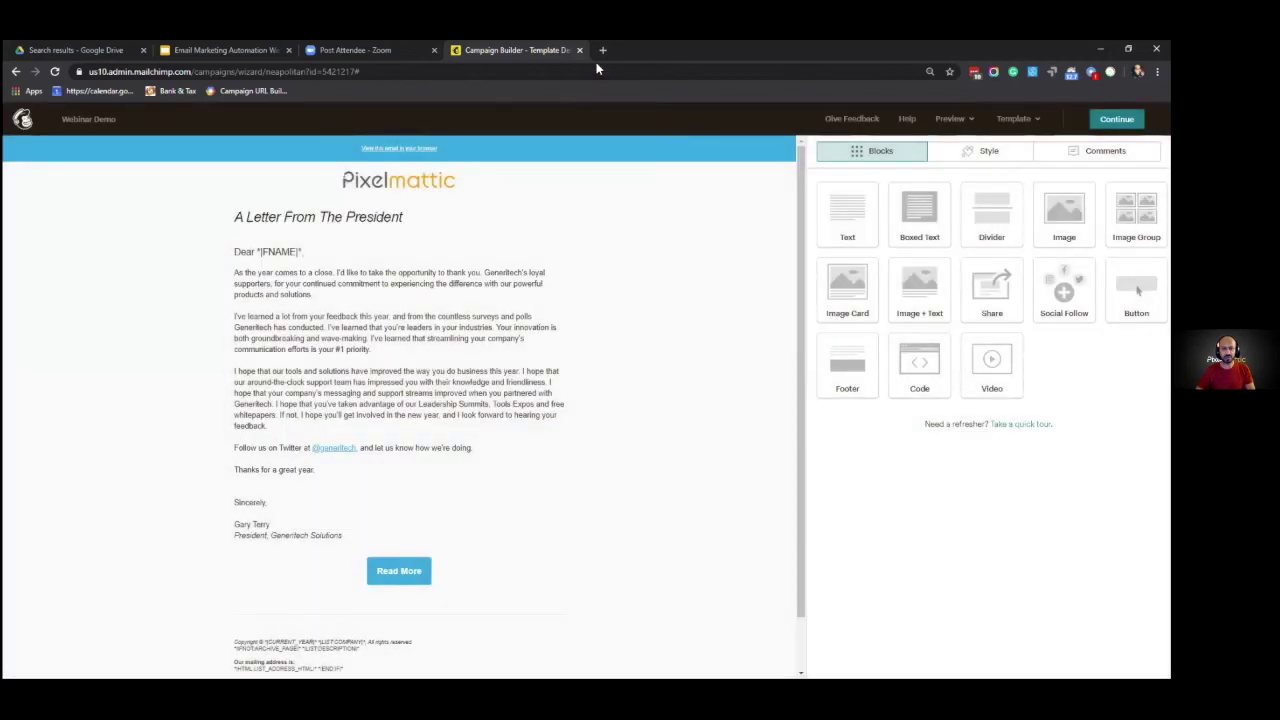
Open Gmail in a new browser tab and check the inbox for the test email
left_click(605, 62)
type("gmail")
key("Return")
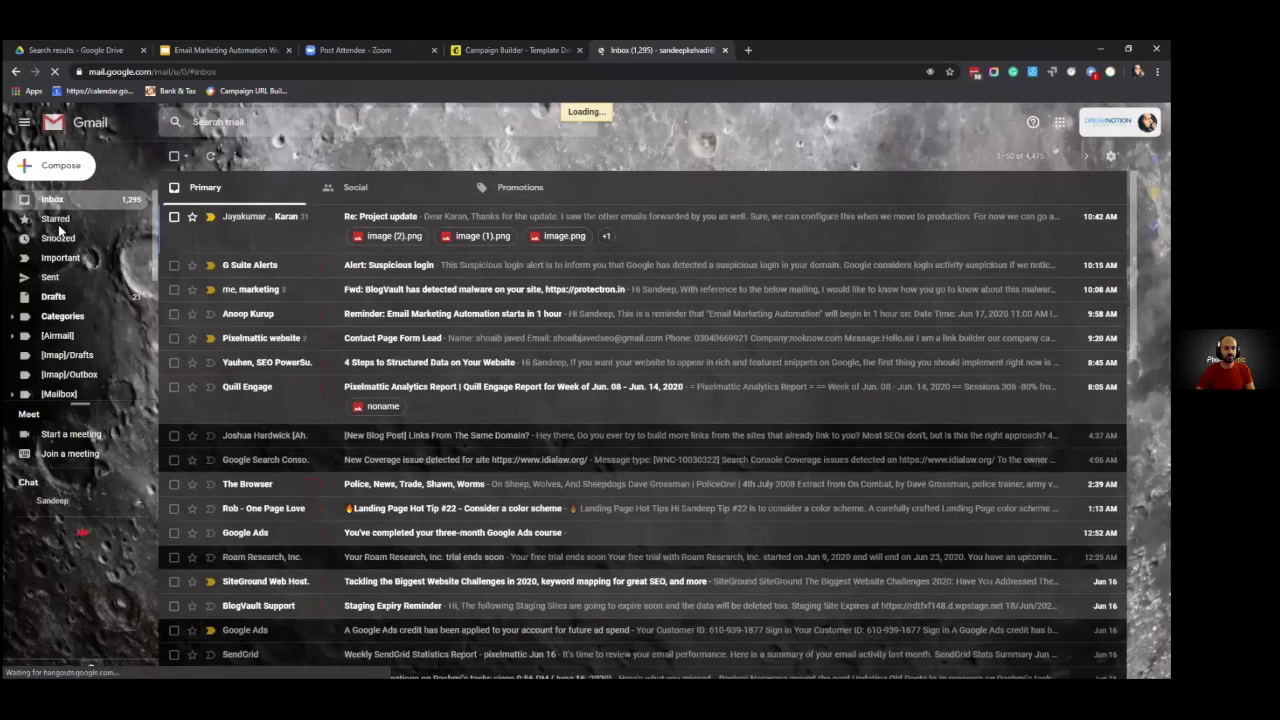
left_click(390, 194)
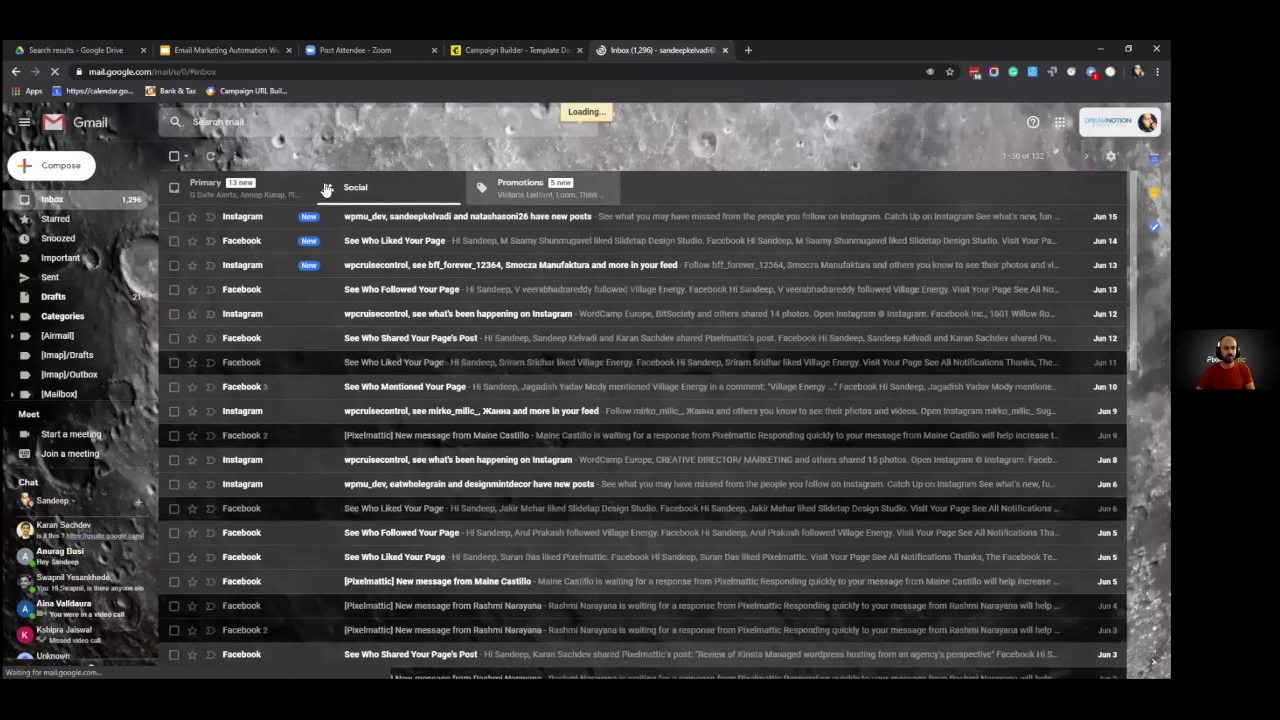
left_click(55, 218)
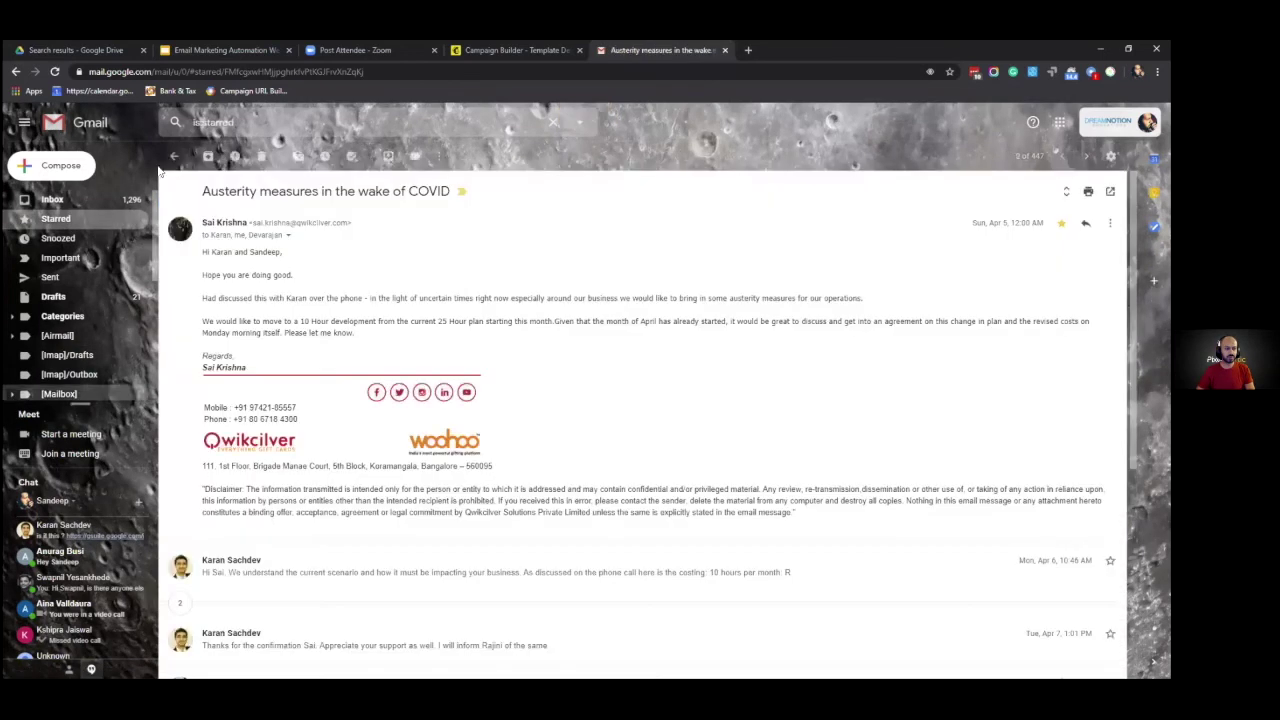
left_click(173, 156)
left_click(45, 199)
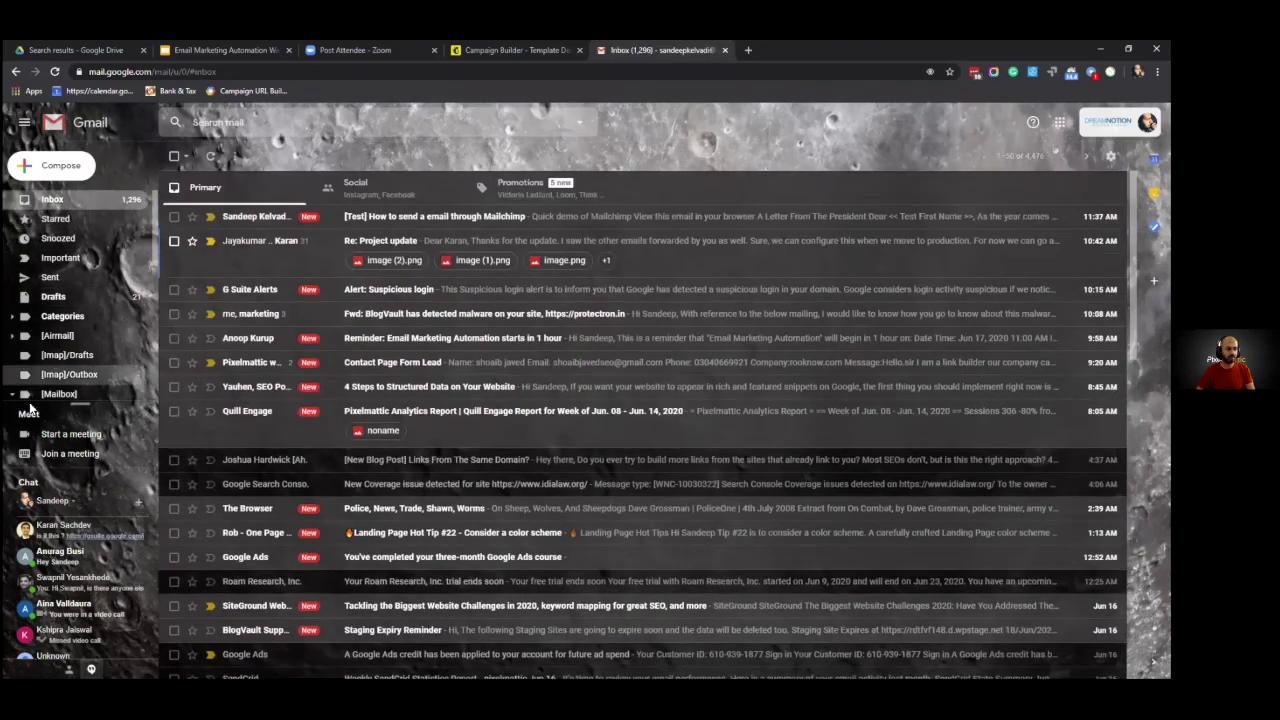
Open the test email "How to send a email through Mailchimp" and read it down to the footer
scroll(43, 330, "down", 1)
scroll(45, 325, "down", 3)
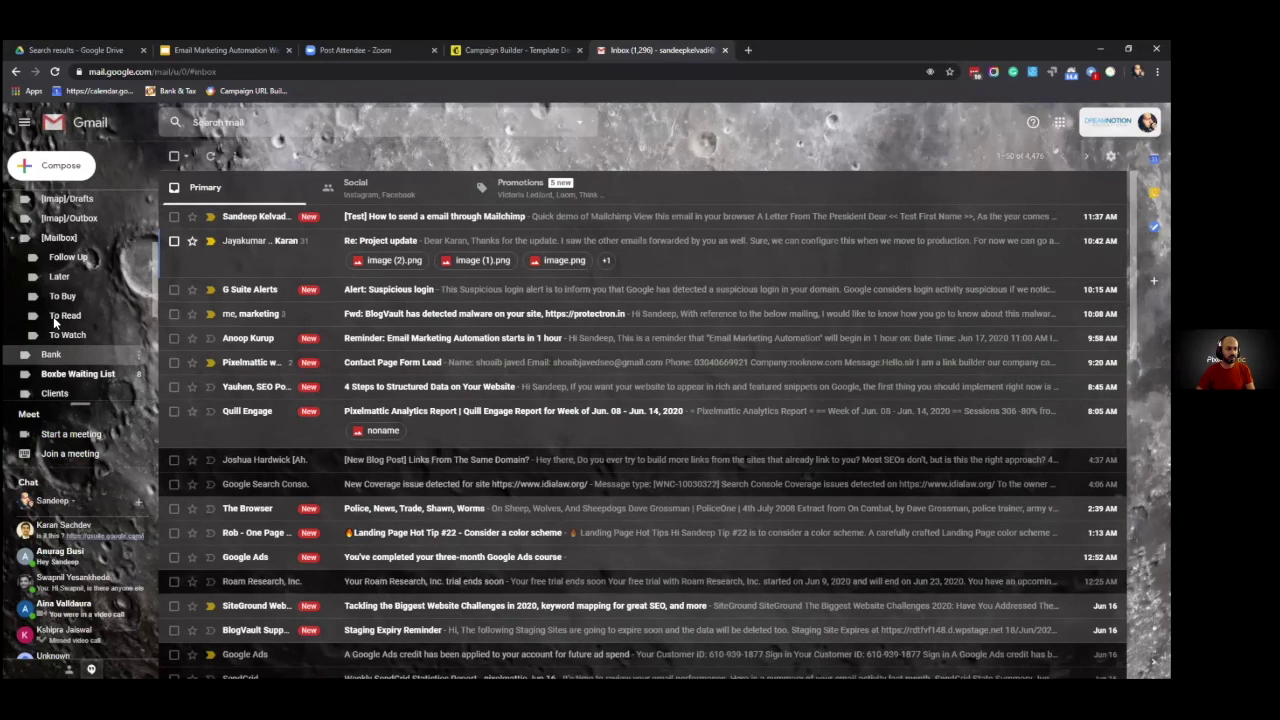
left_click(467, 218)
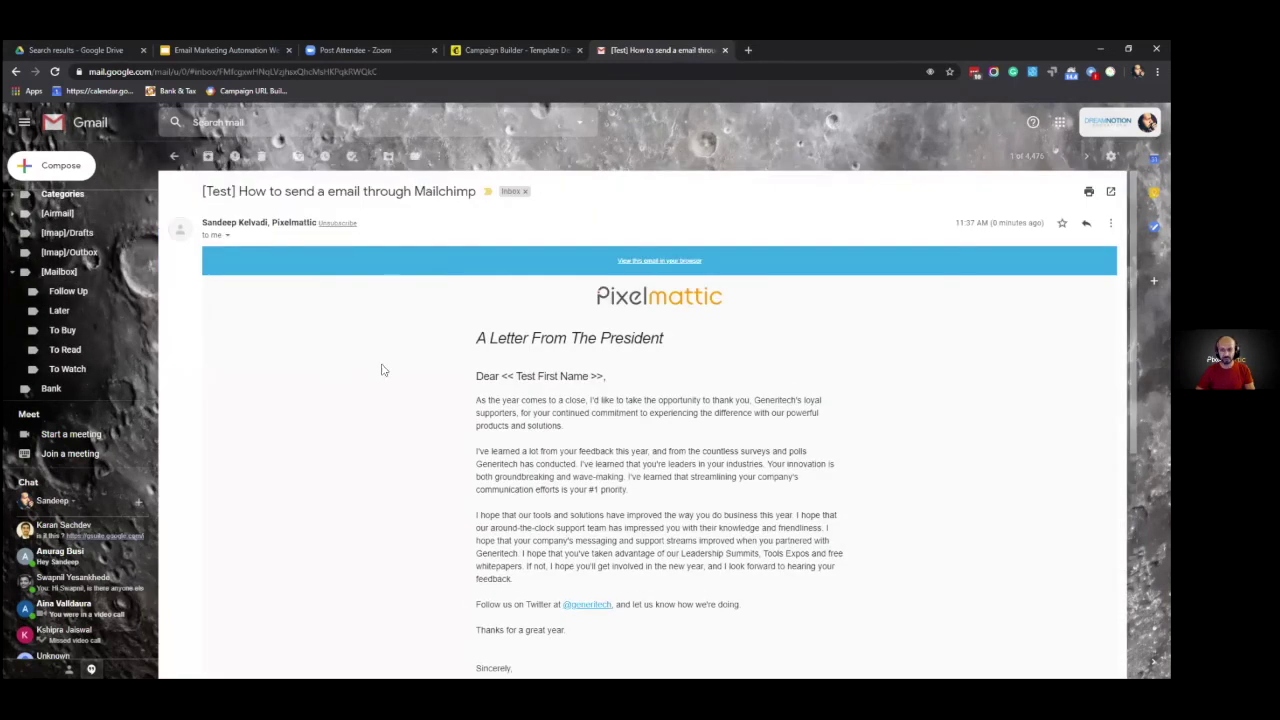
scroll(381, 370, "down", 5)
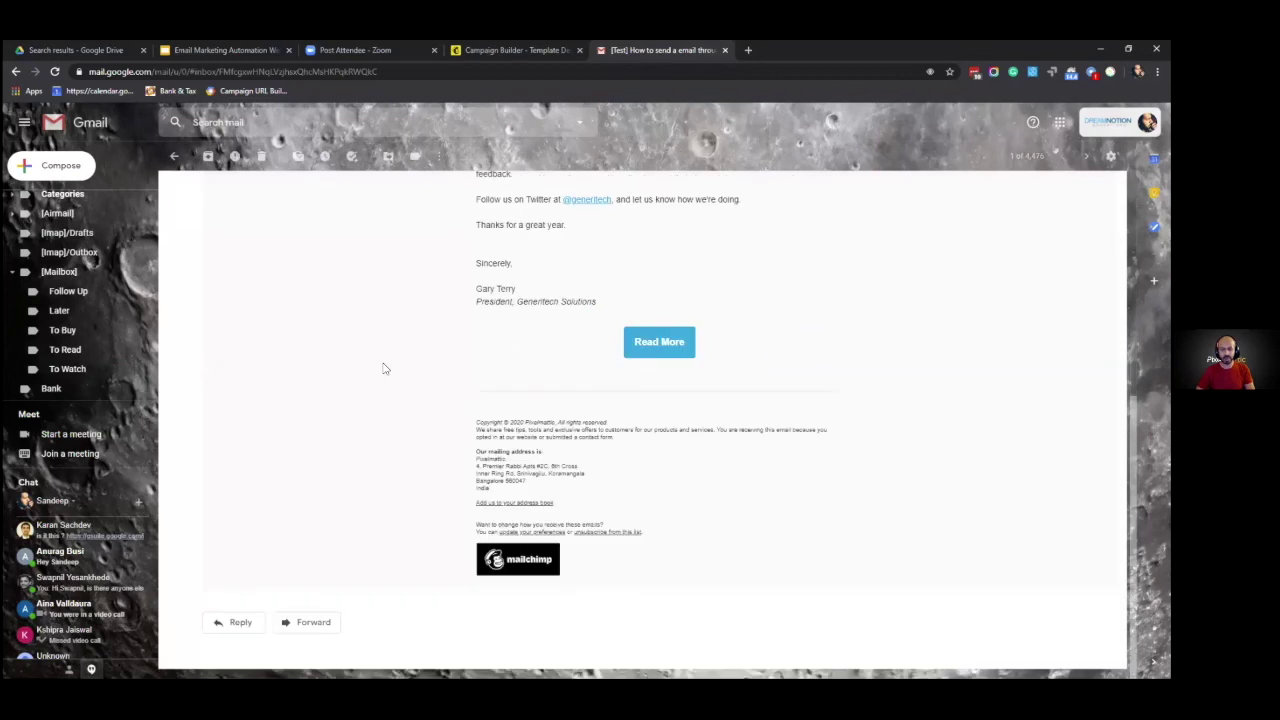
scroll(445, 367, "up", 5)
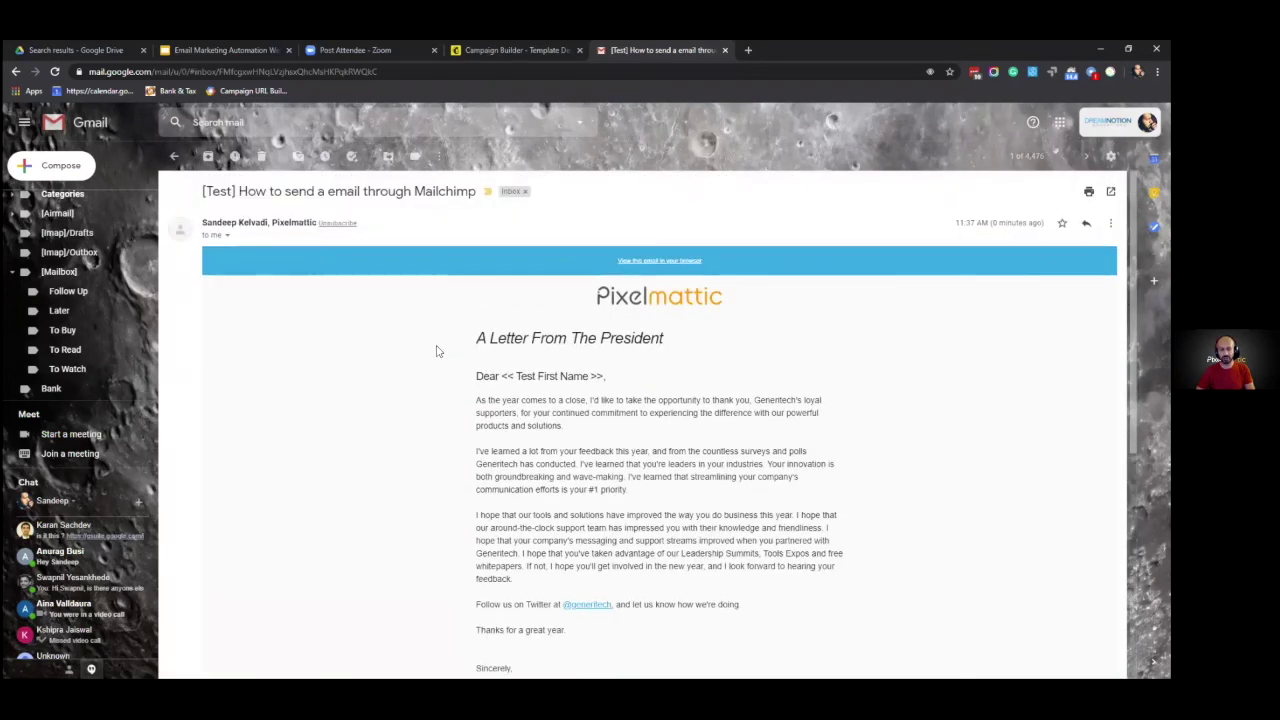
scroll(435, 351, "down", 5)
scroll(434, 353, "up", 5)
Examine the received email's subject line with its [Test] prefix, and reread the greeting, body, button and footer
left_click_drag(228, 191, 458, 191)
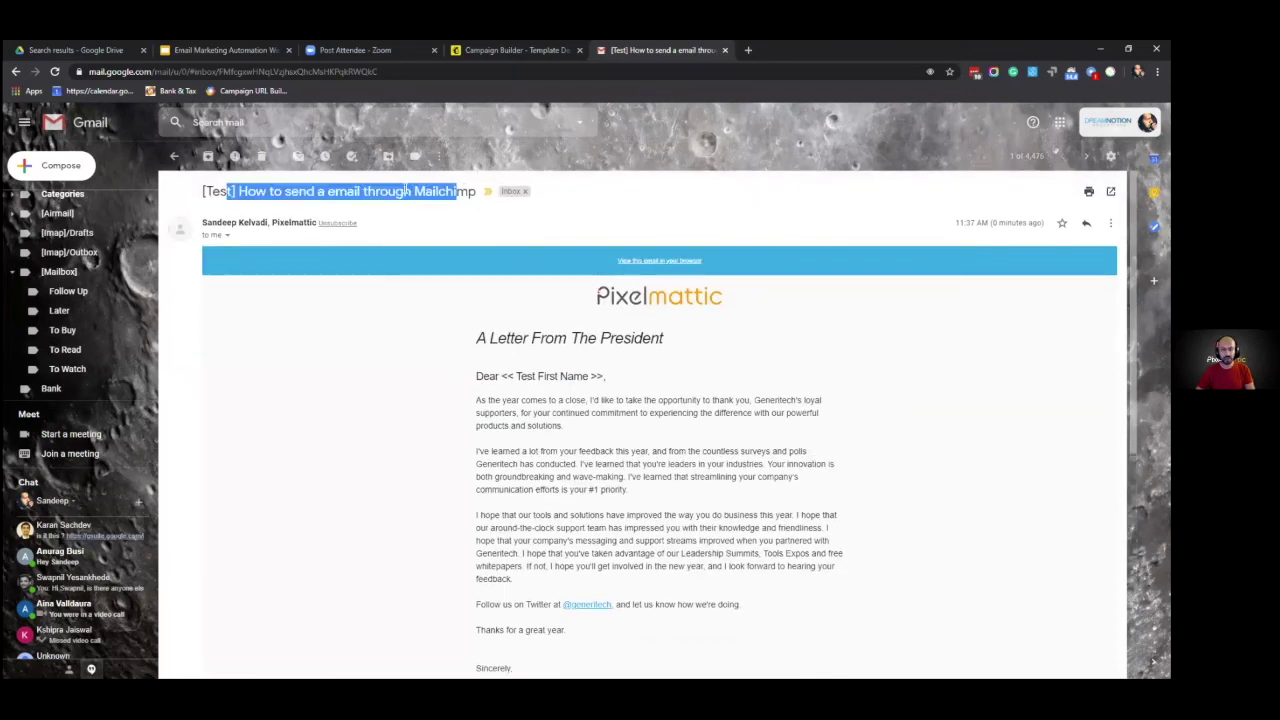
left_click(215, 191)
left_click_drag(240, 191, 202, 197)
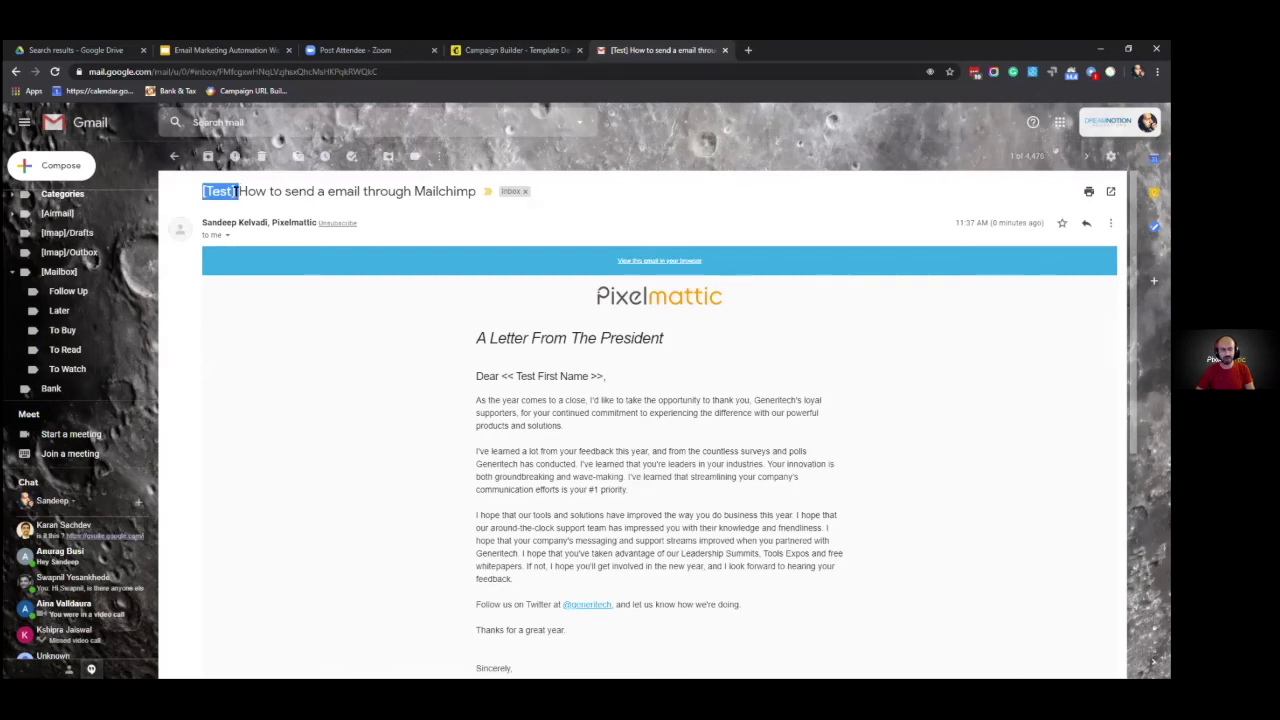
left_click(381, 285)
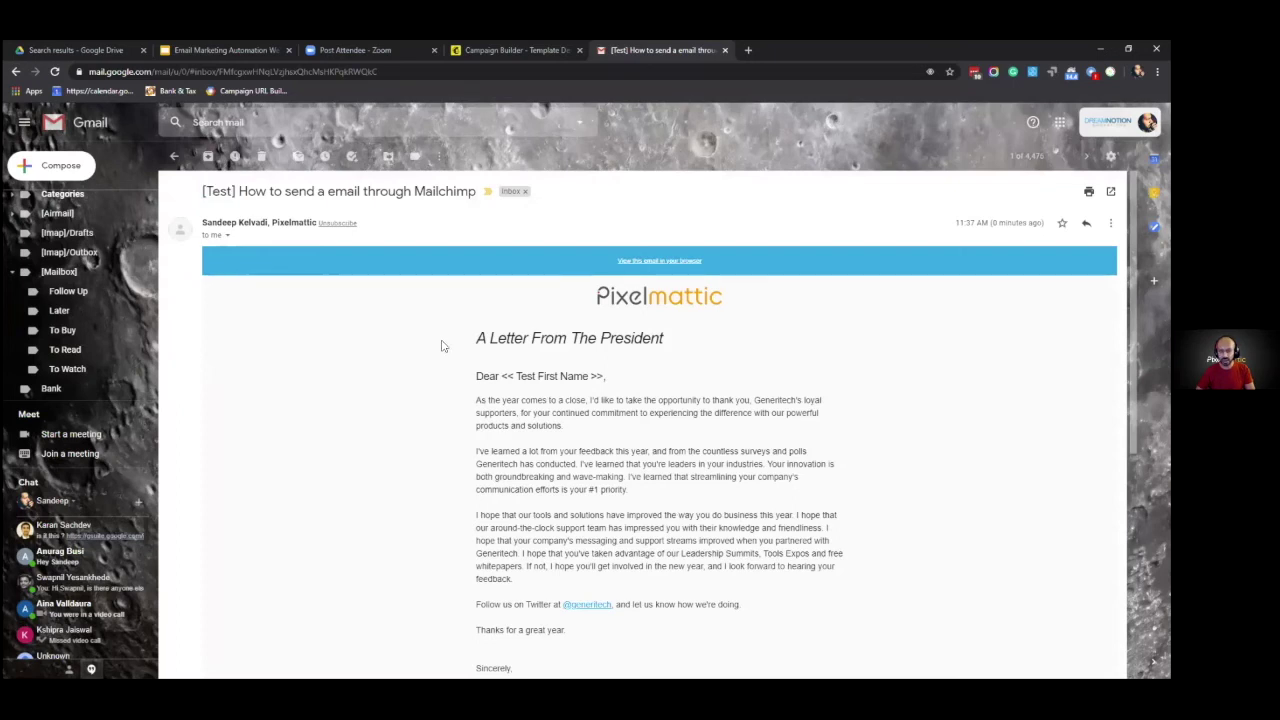
scroll(443, 341, "down", 1)
scroll(443, 341, "down", 2)
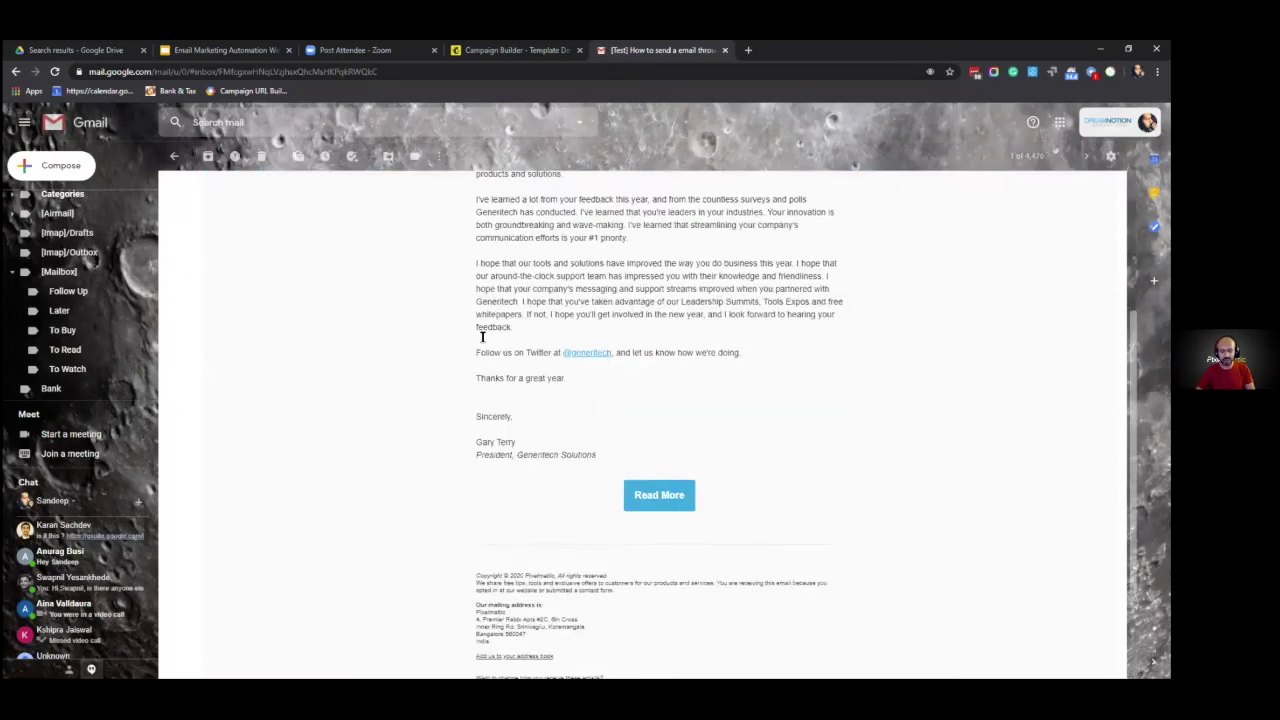
scroll(480, 352, "up", 5)
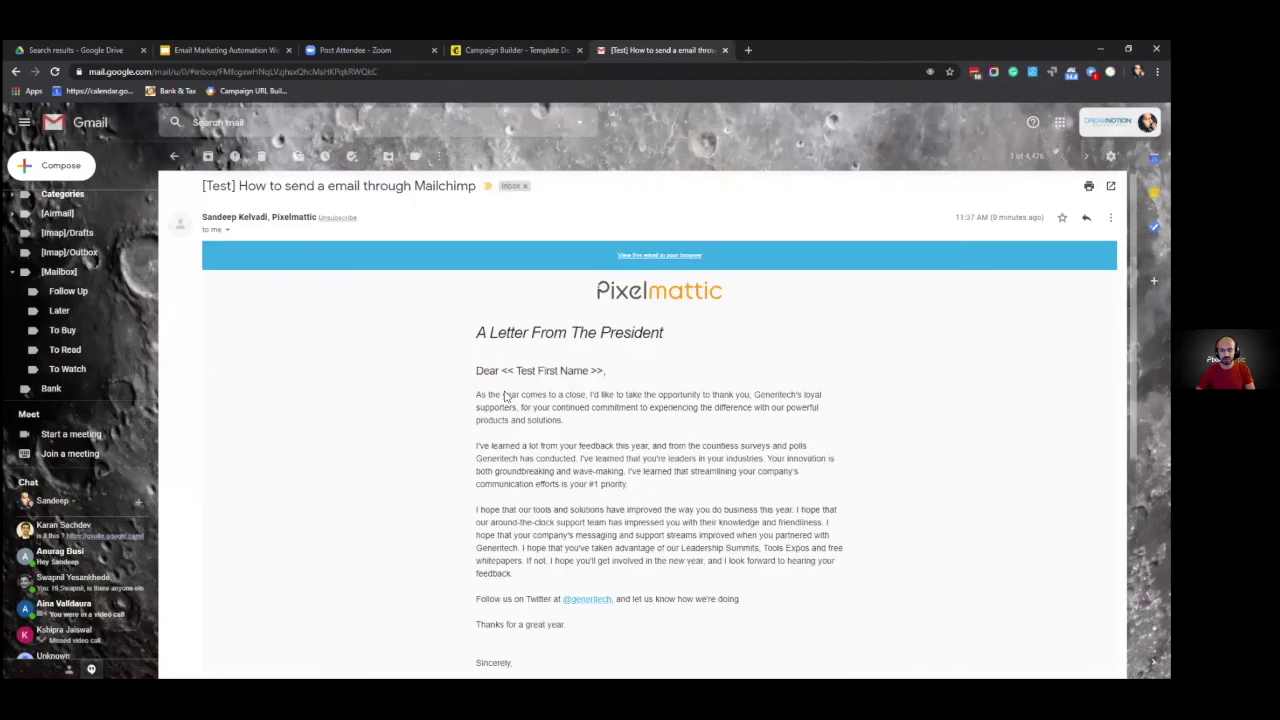
scroll(515, 490, "down", 3)
scroll(515, 490, "down", 3)
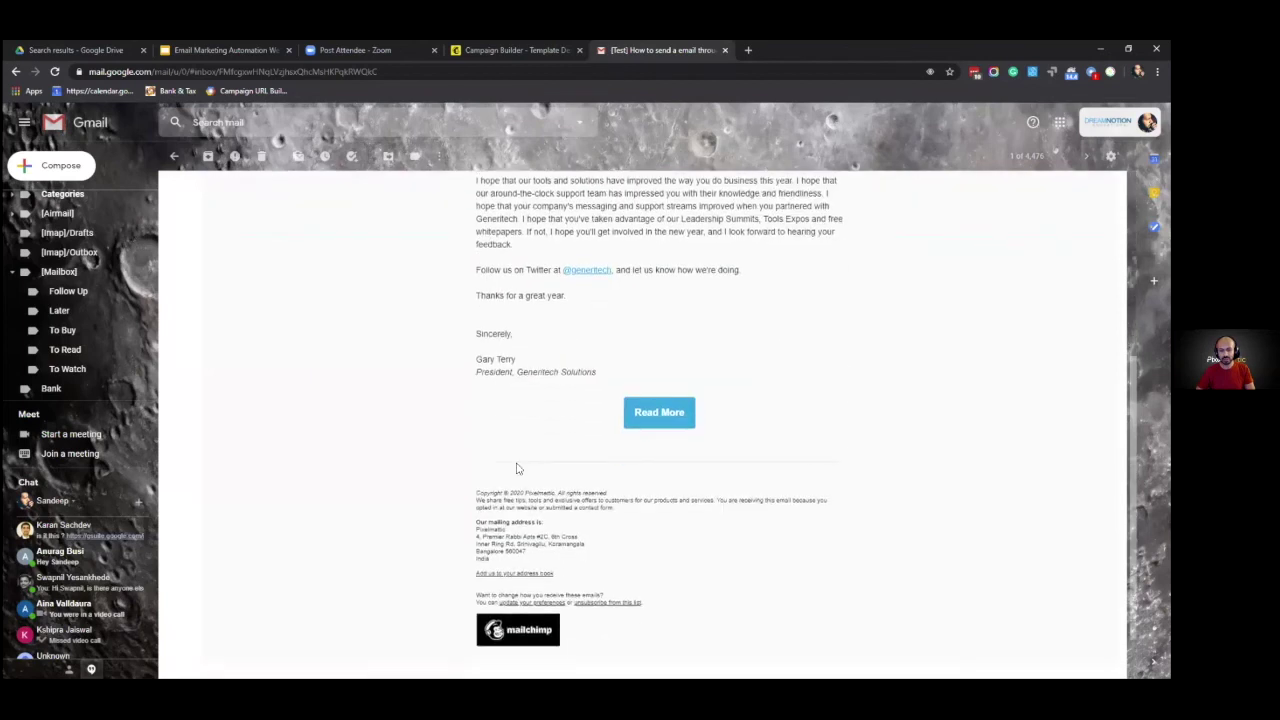
Switch back to the Mailchimp campaign builder and continue from the email design to the campaign overview
left_click(480, 50)
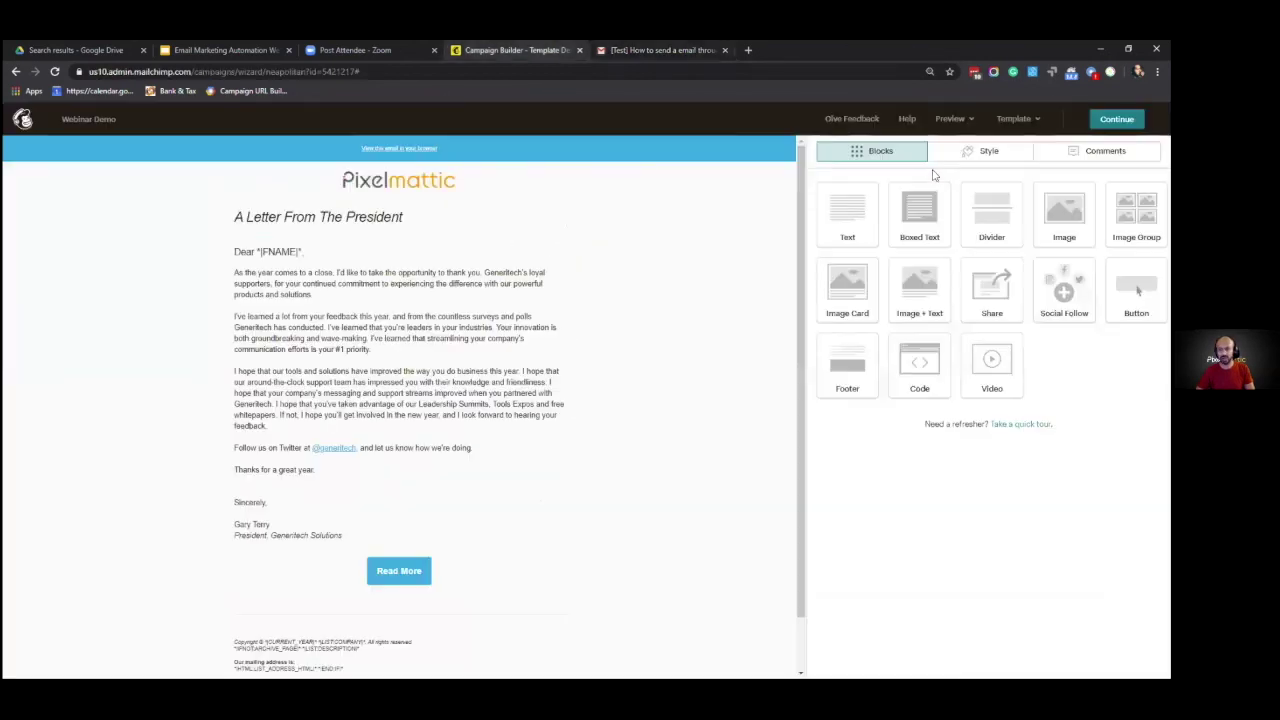
left_click(970, 120)
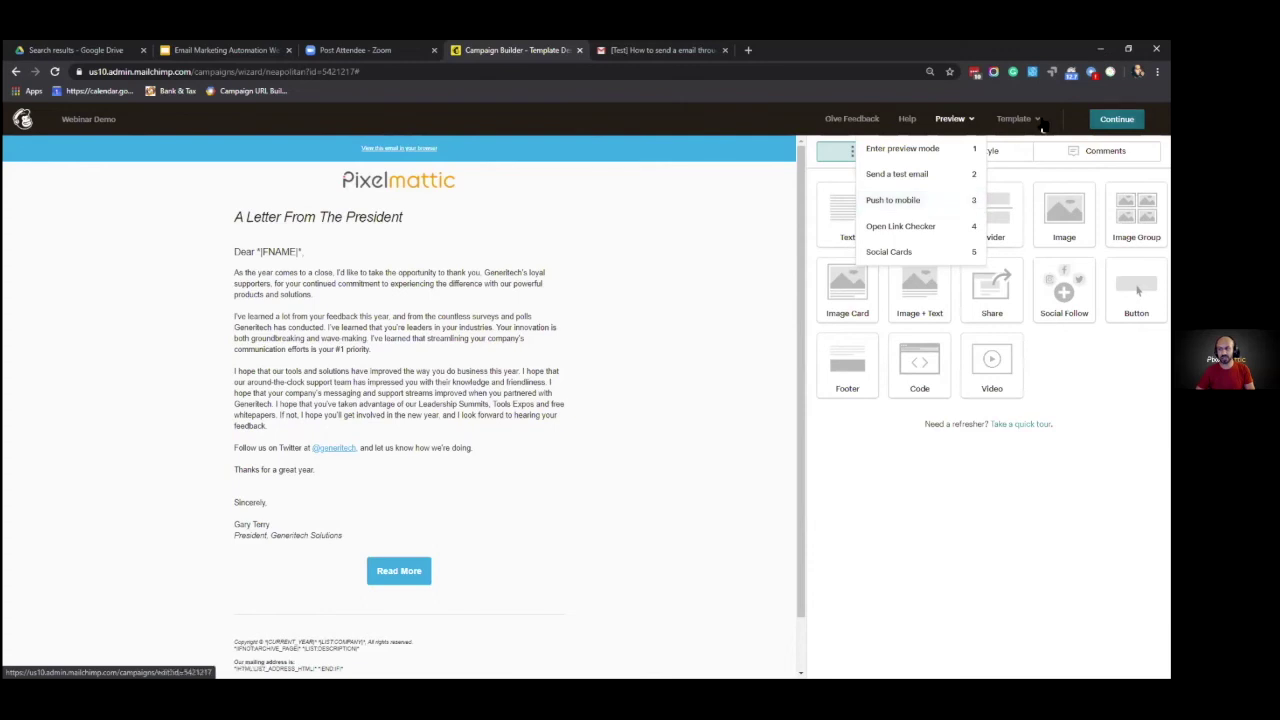
left_click(1117, 119)
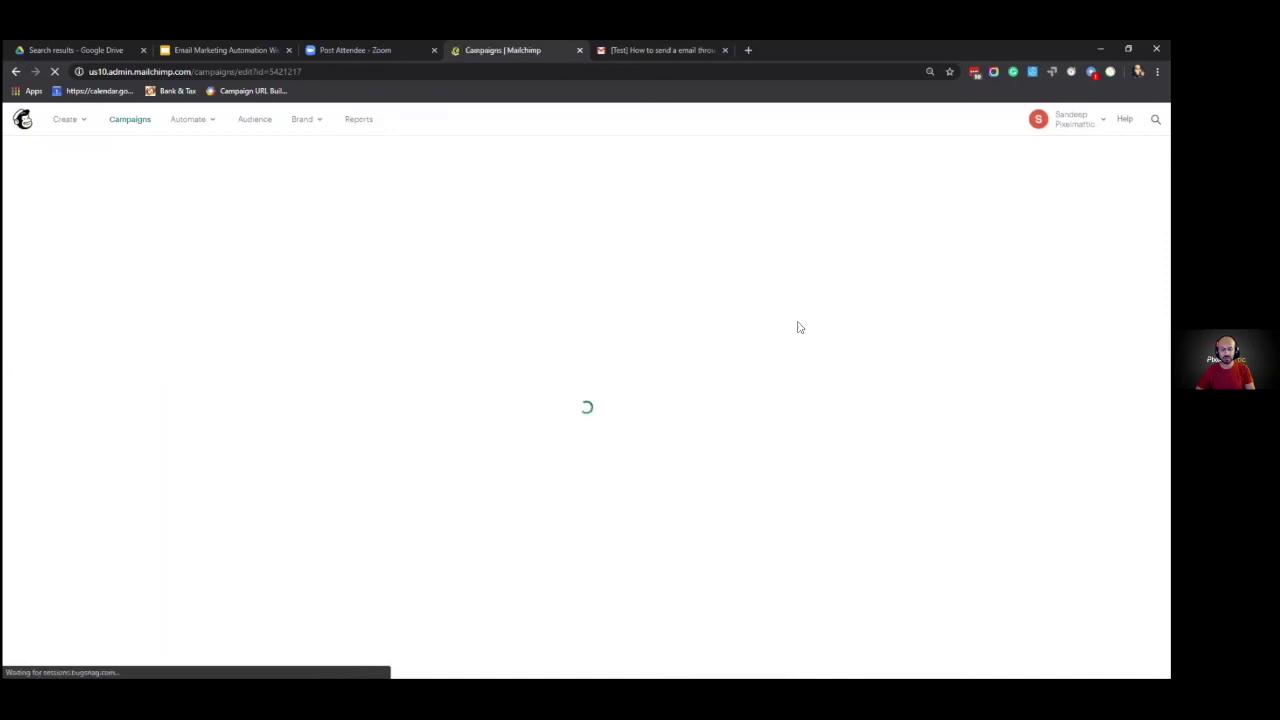
Review the campaign's recipients, sender, subject, preview text, content, sharing link, social post options and tracking settings
scroll(577, 326, "down", 1)
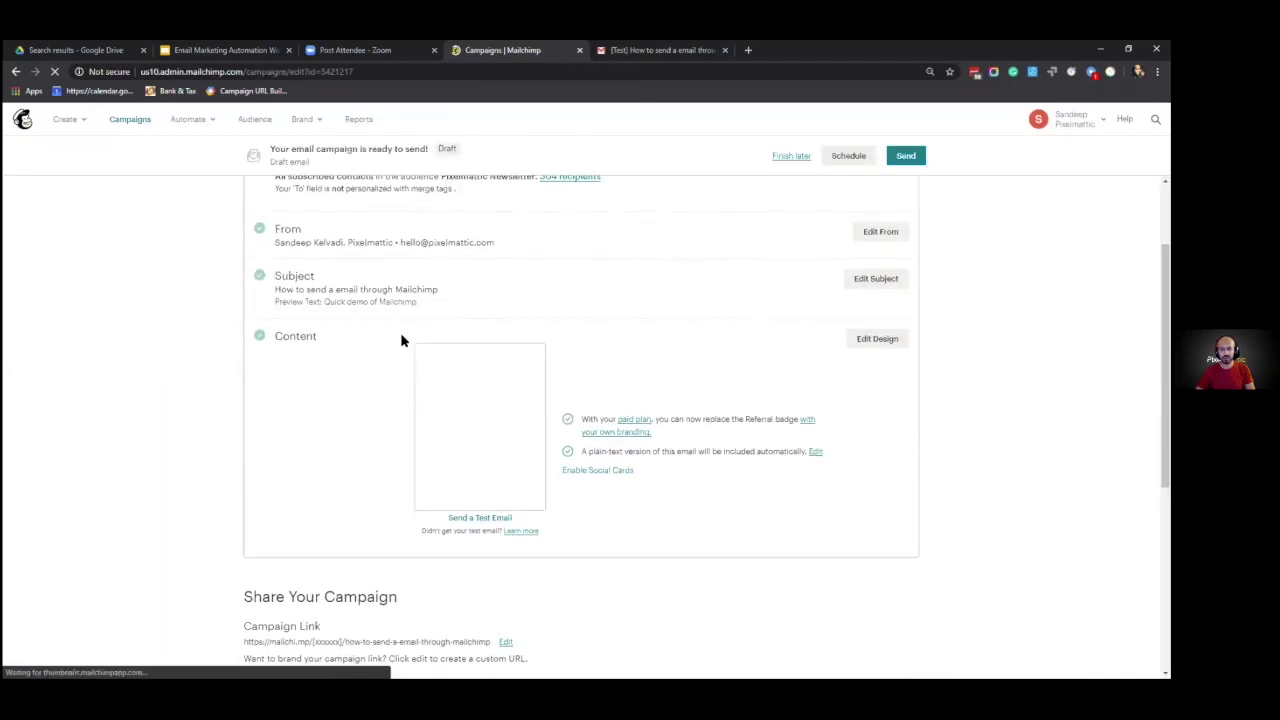
scroll(314, 400, "up", 1)
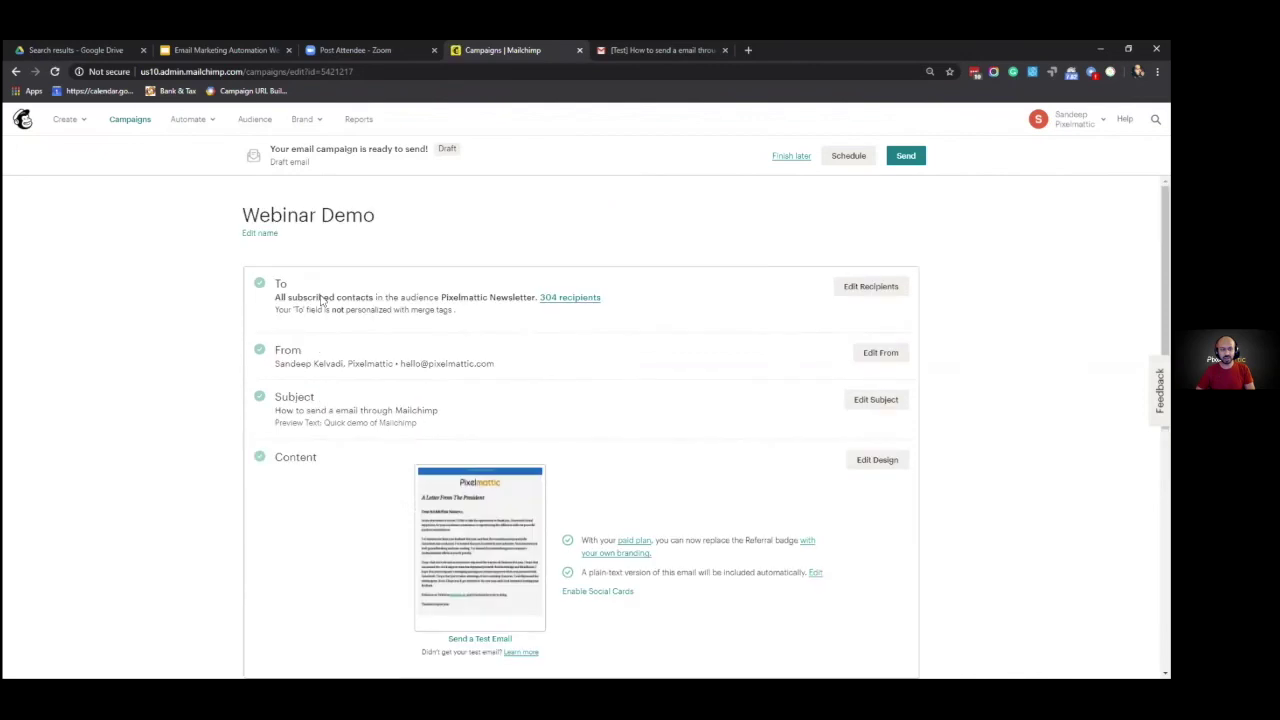
left_click_drag(290, 283, 491, 314)
left_click(368, 363)
left_click_drag(271, 348, 493, 365)
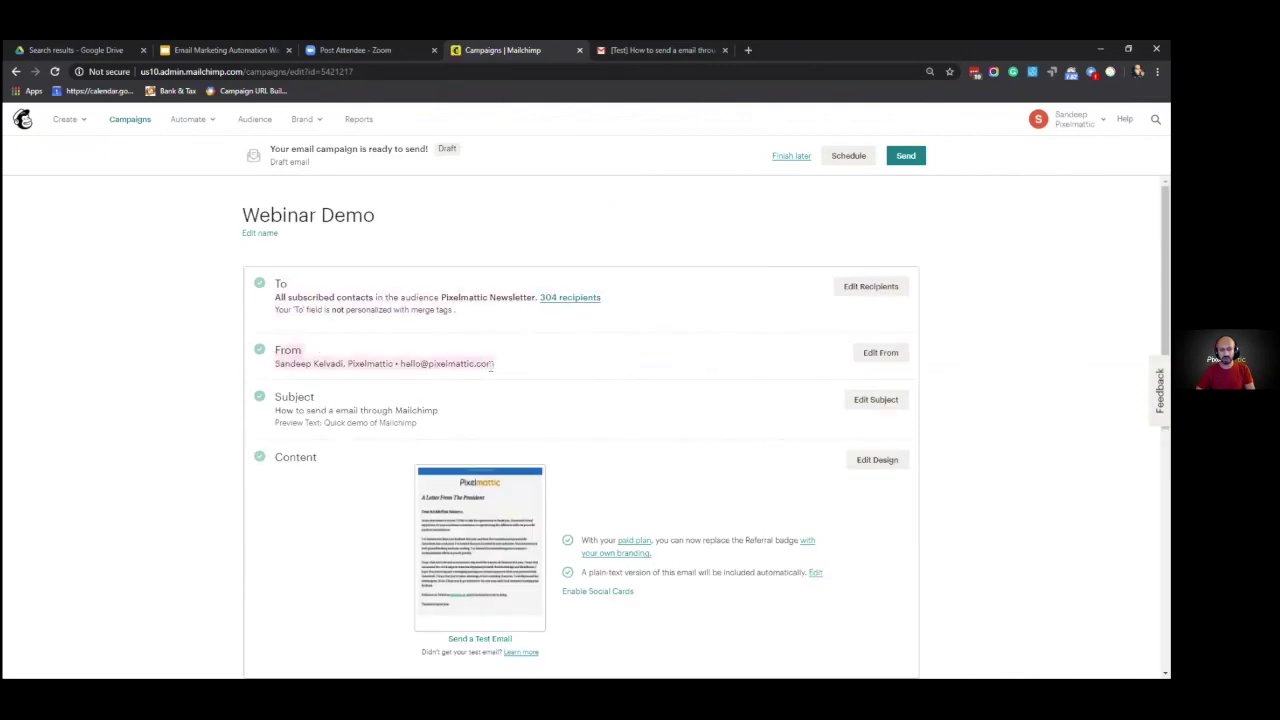
scroll(414, 329, "down", 1)
left_click_drag(272, 274, 437, 300)
scroll(440, 315, "down", 1)
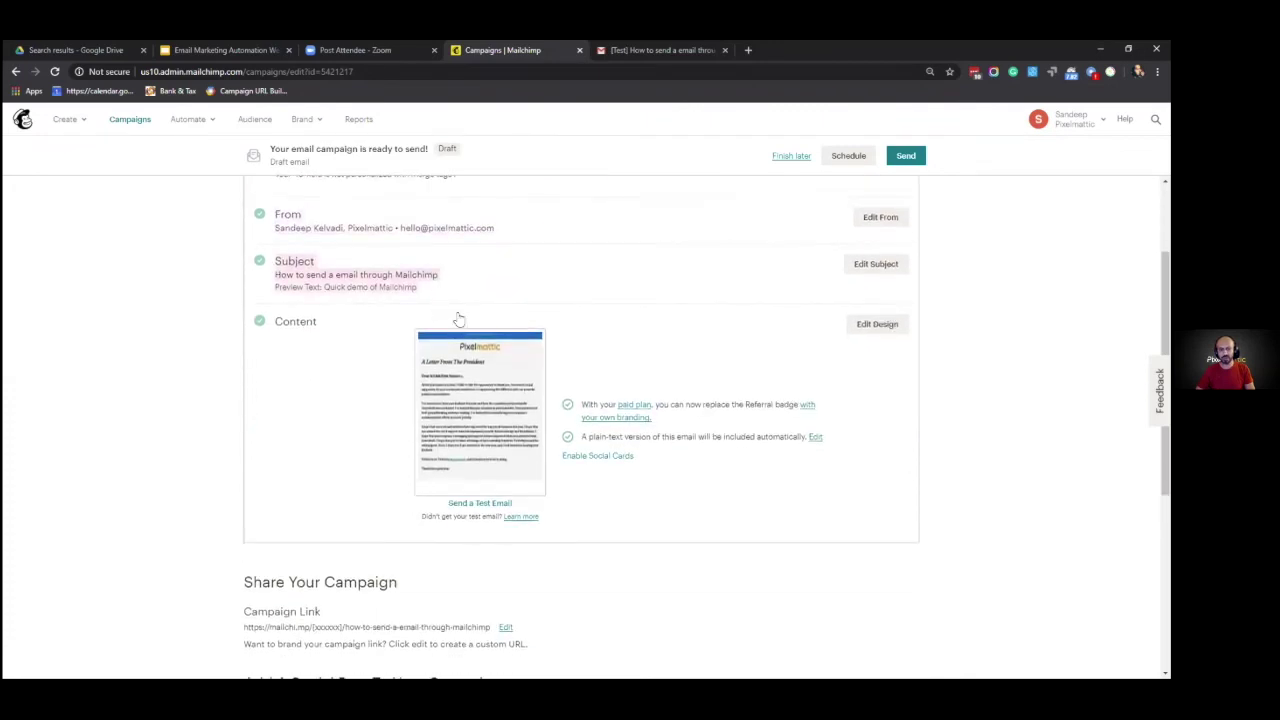
scroll(540, 345, "down", 1)
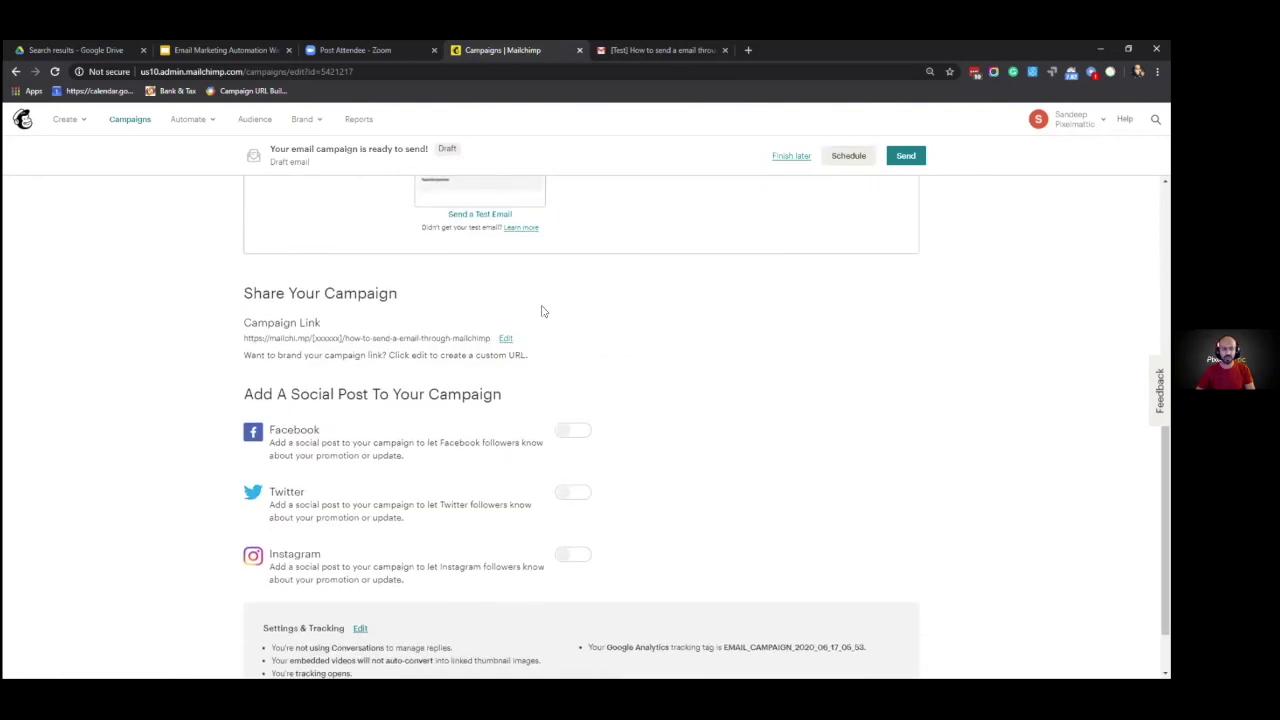
scroll(524, 271, "down", 1)
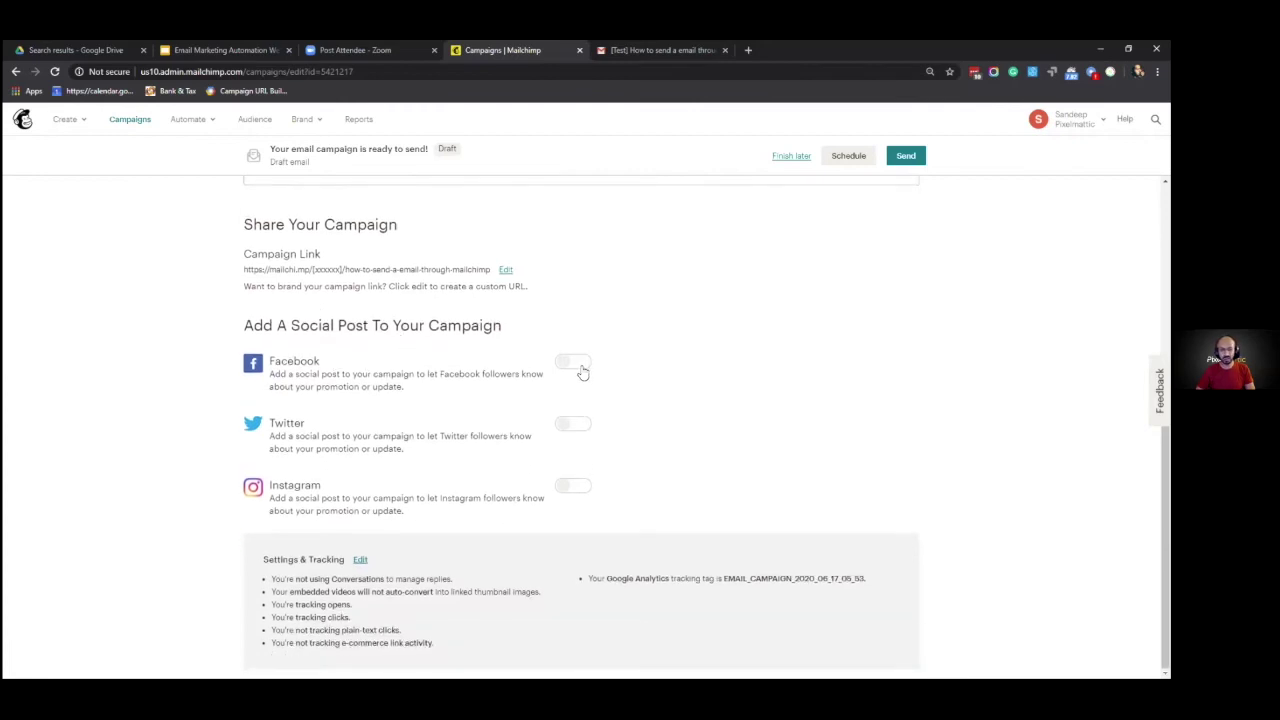
Turn on the Facebook social post, look through its page choices and message without selecting a page, and turn it off
left_click(575, 364)
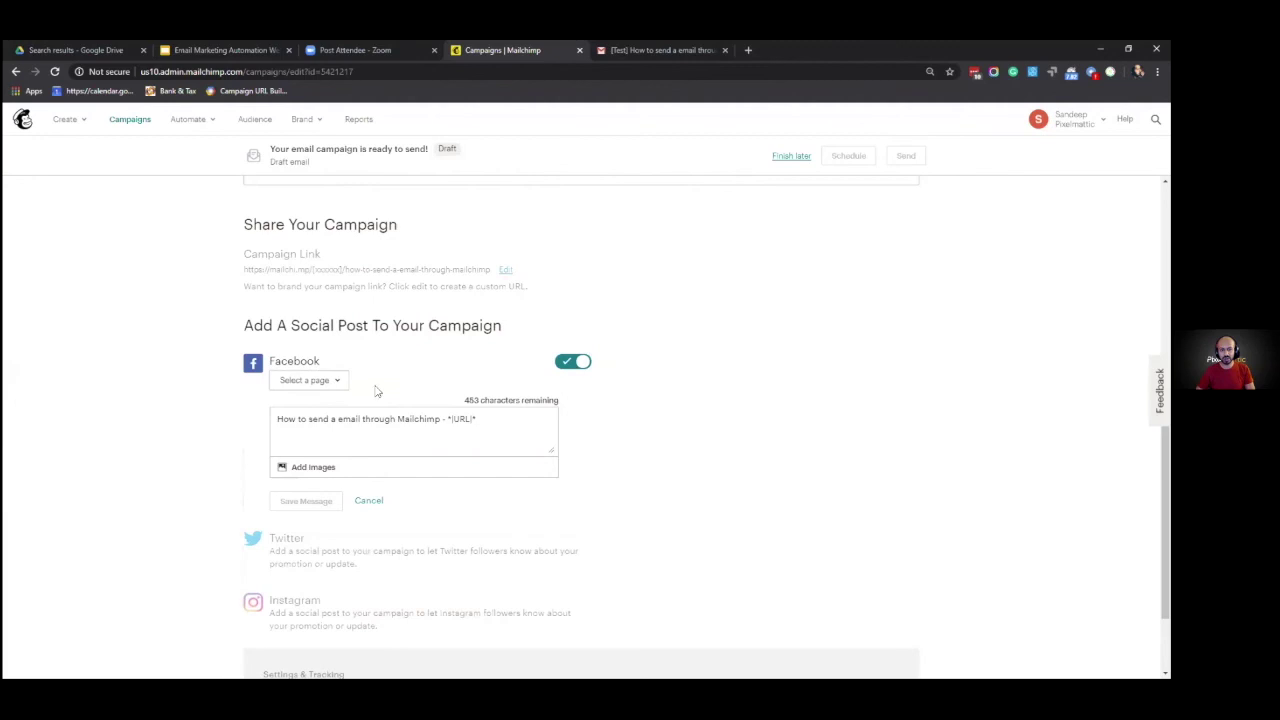
left_click(335, 381)
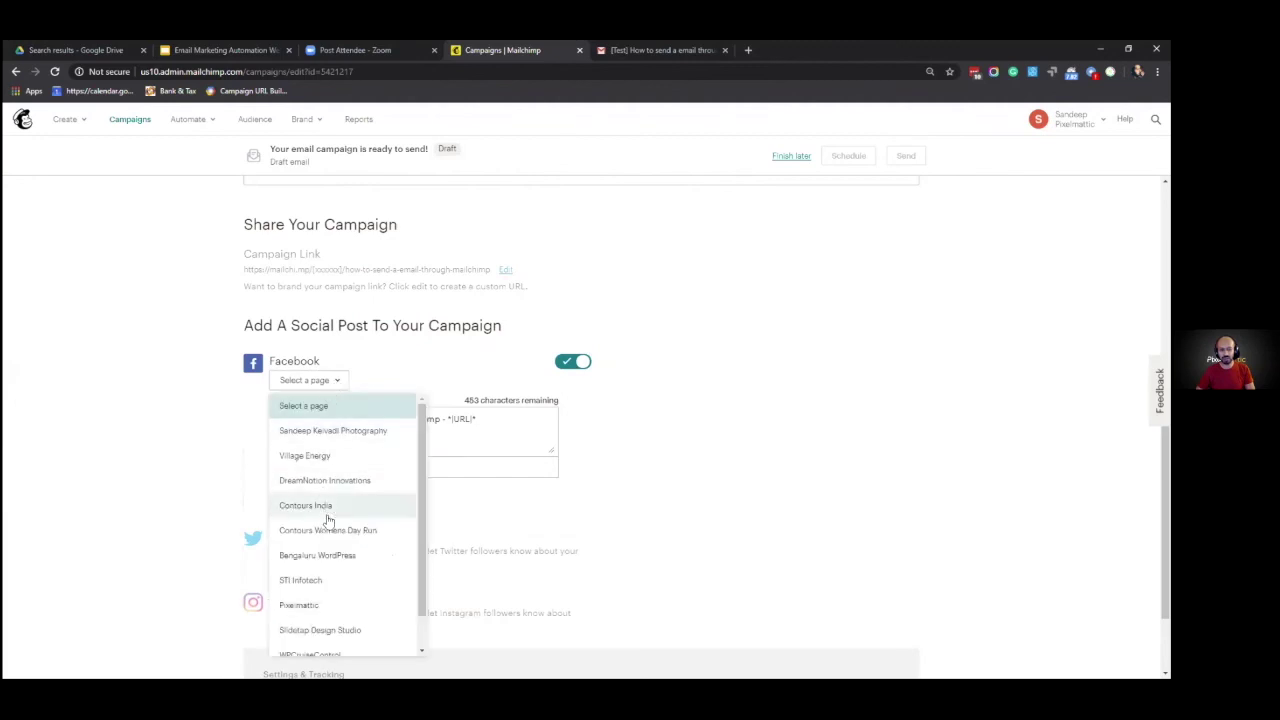
left_click(340, 381)
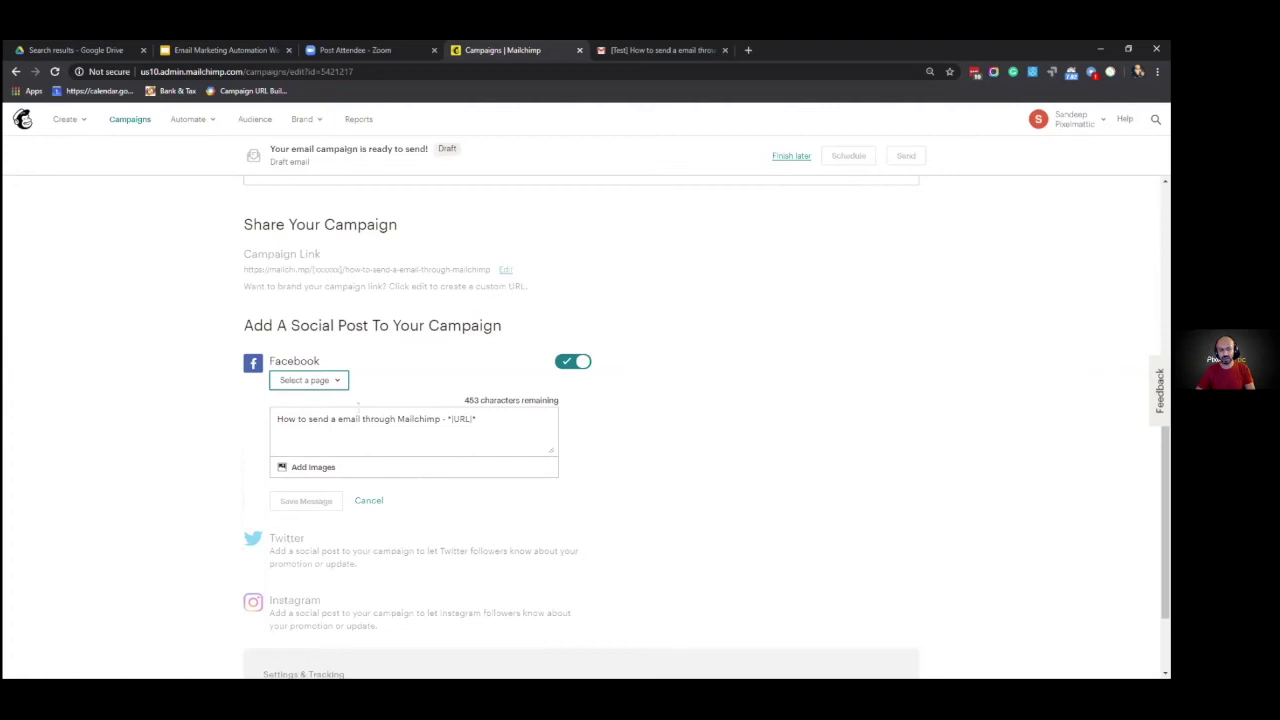
scroll(305, 460, "down", 2)
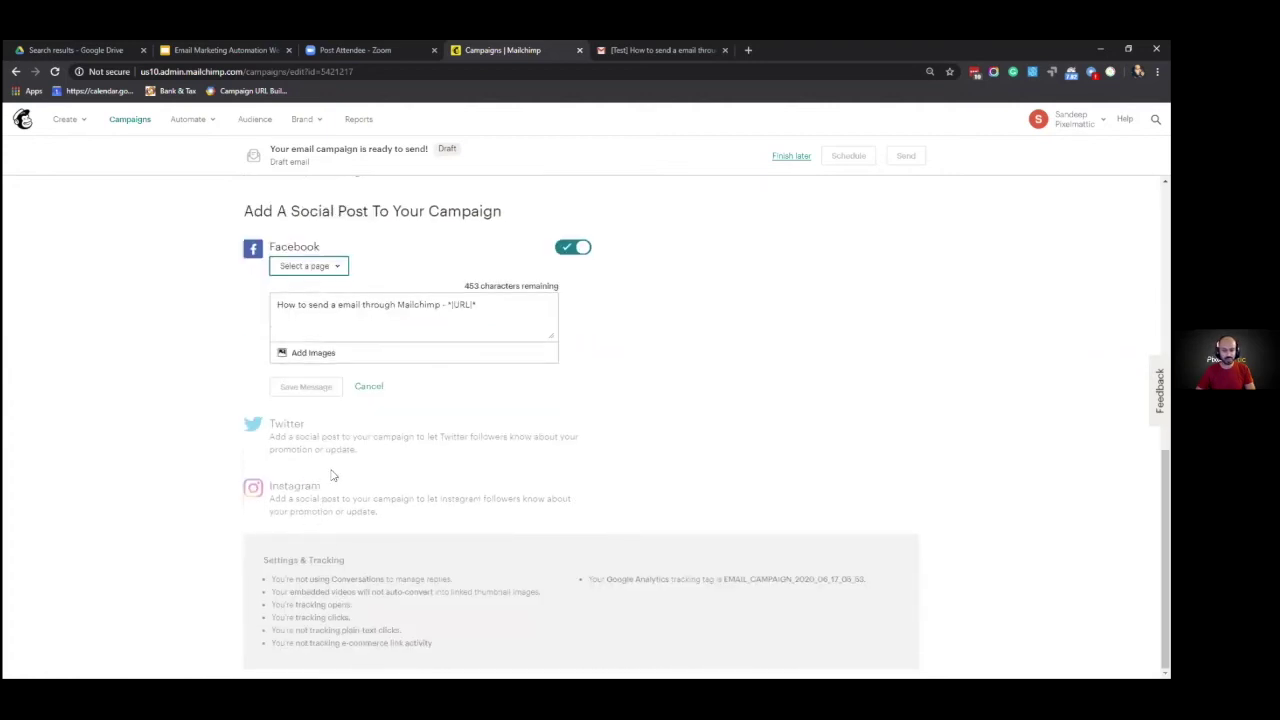
scroll(366, 394, "up", 3)
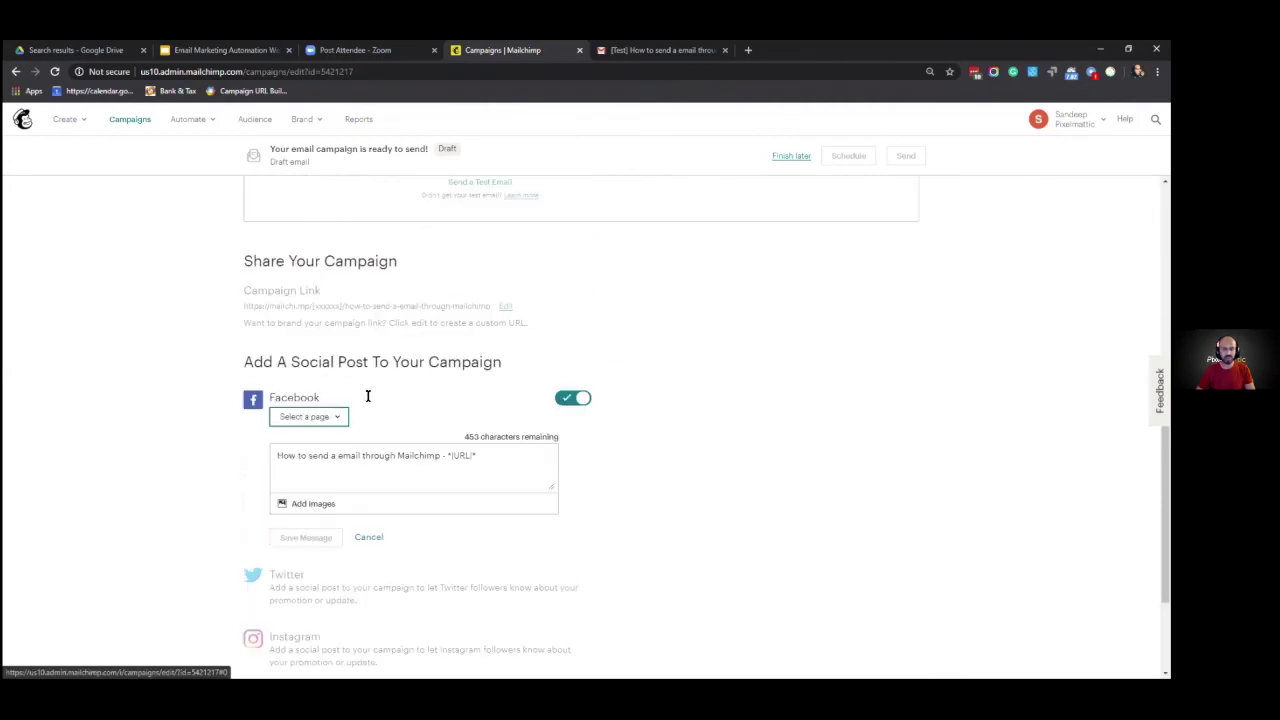
scroll(306, 443, "up", 4)
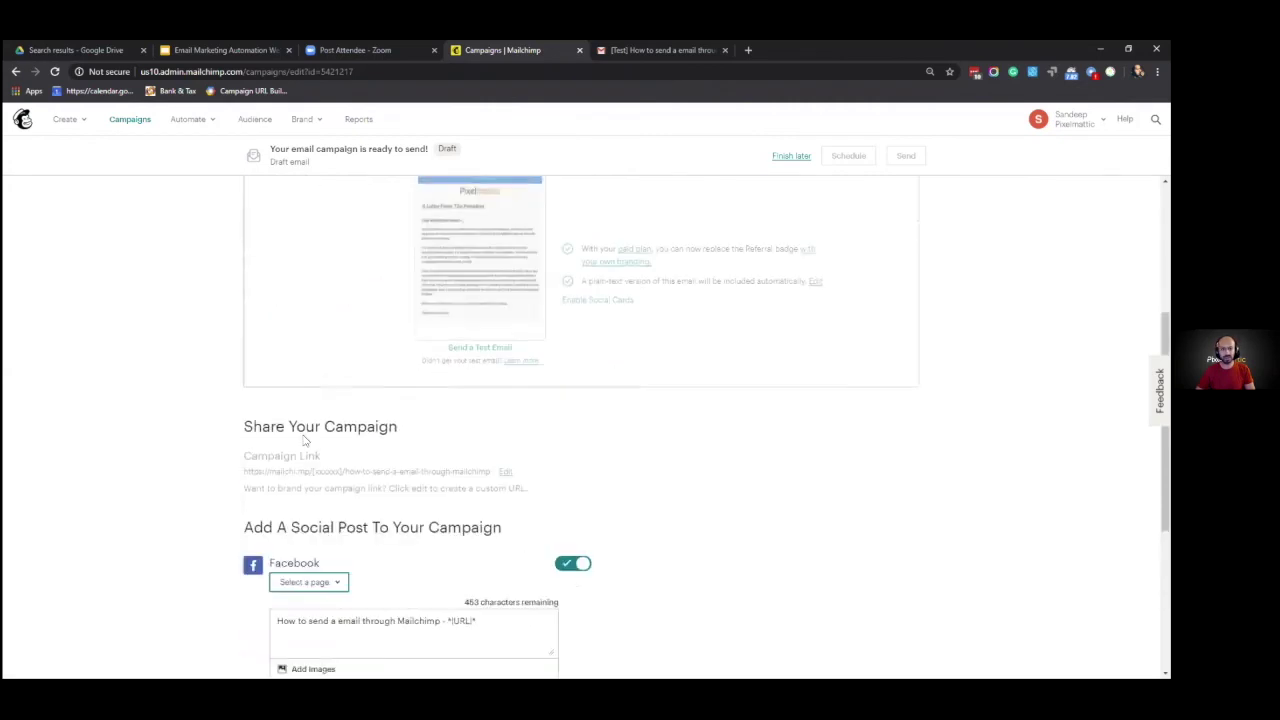
scroll(360, 494, "down", 3)
left_click(570, 493)
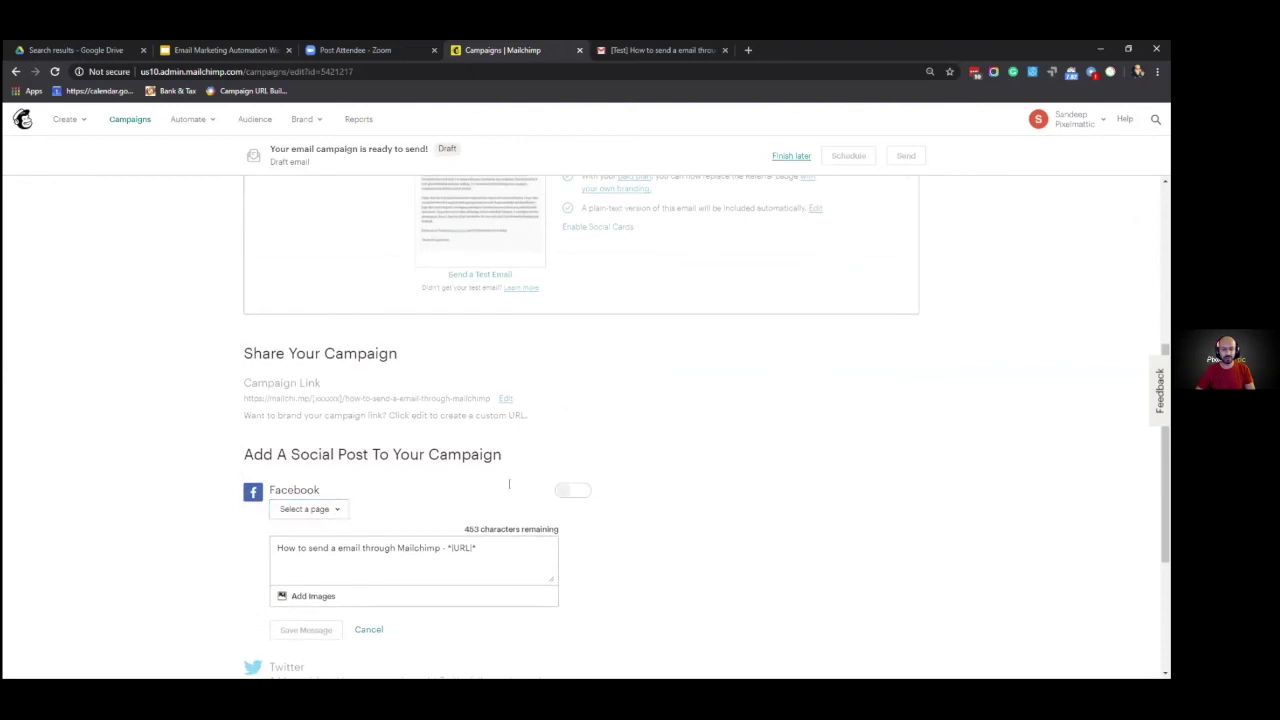
Start scheduling the Webinar Demo campaign and set its delivery date to June 29 2020
scroll(558, 325, "up", 5)
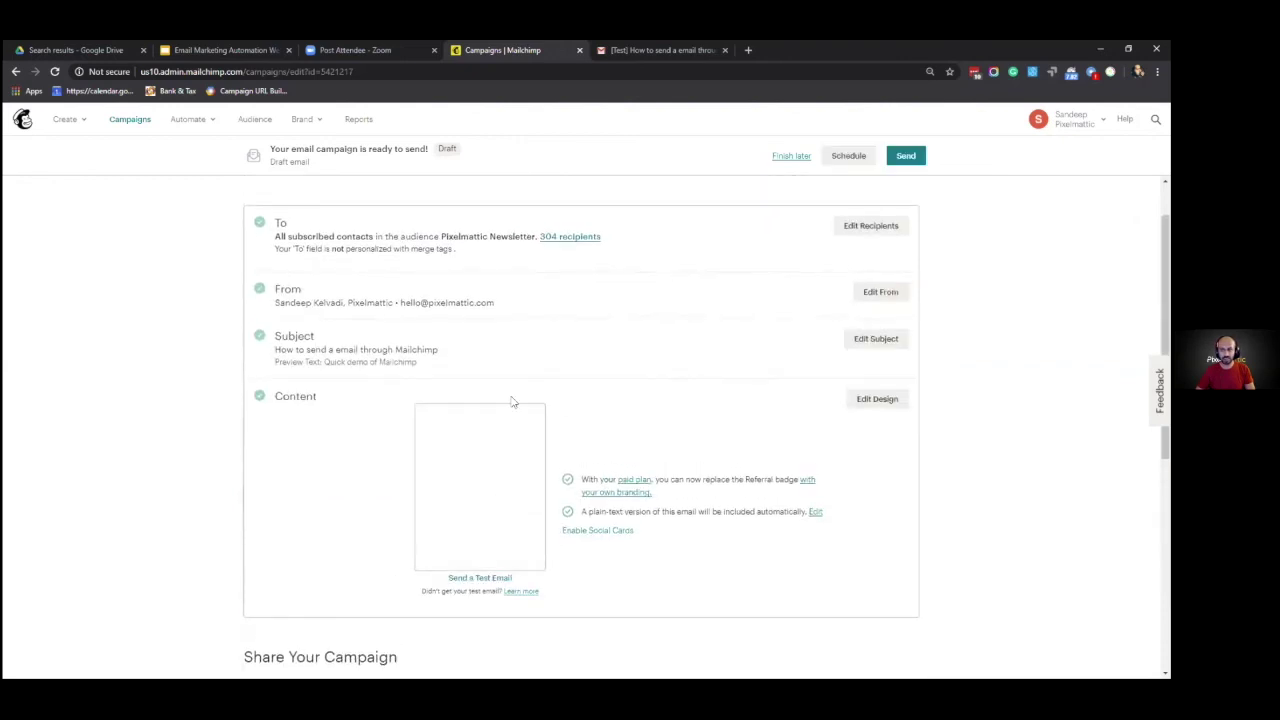
scroll(586, 403, "up", 1)
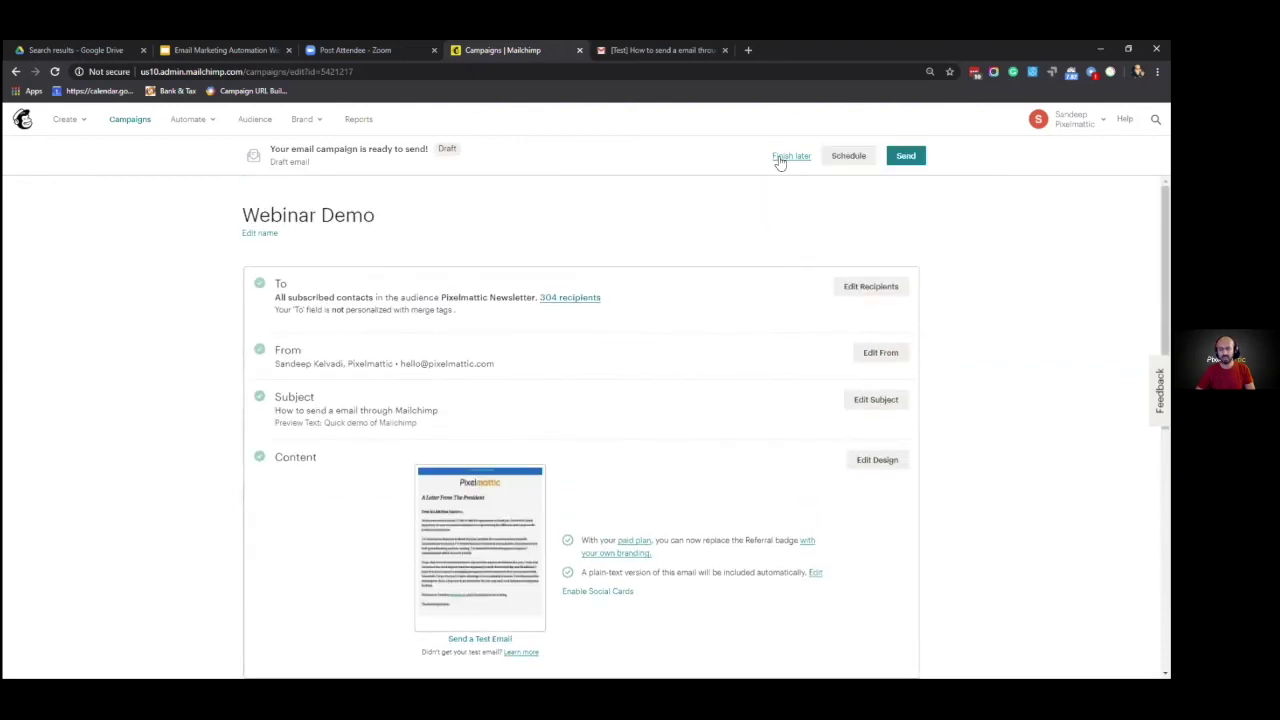
left_click(843, 159)
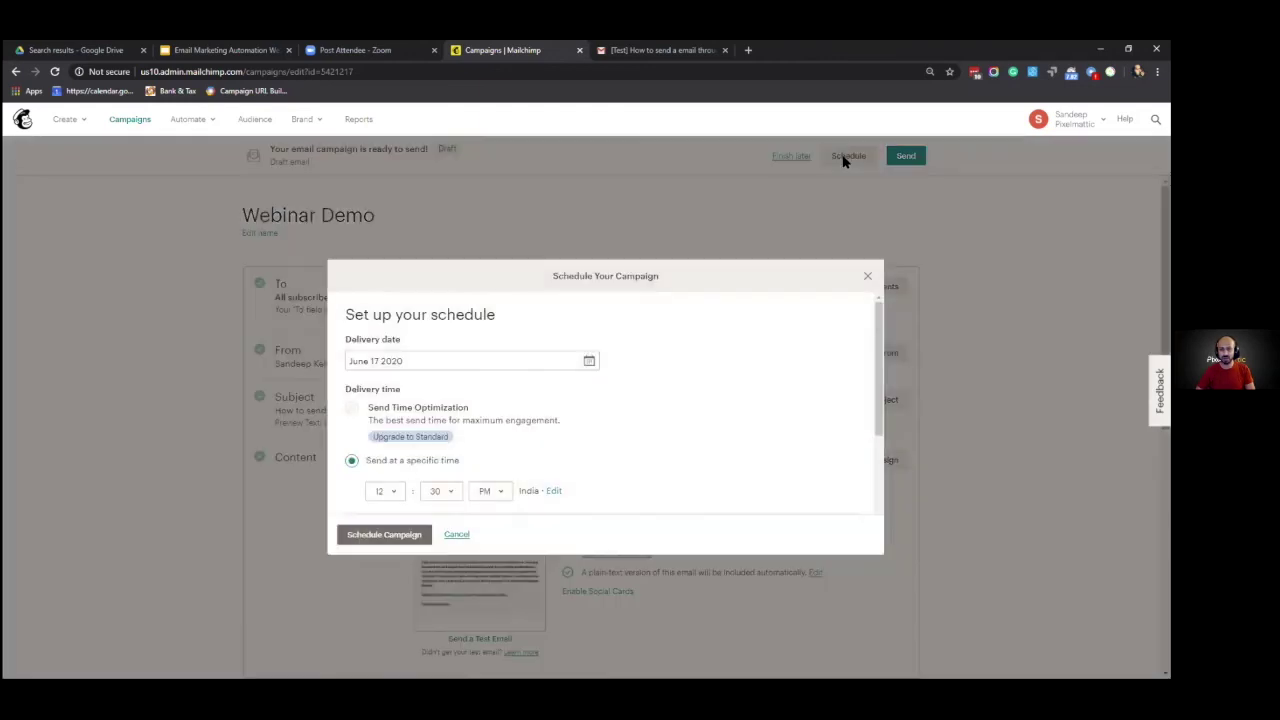
left_click(589, 361)
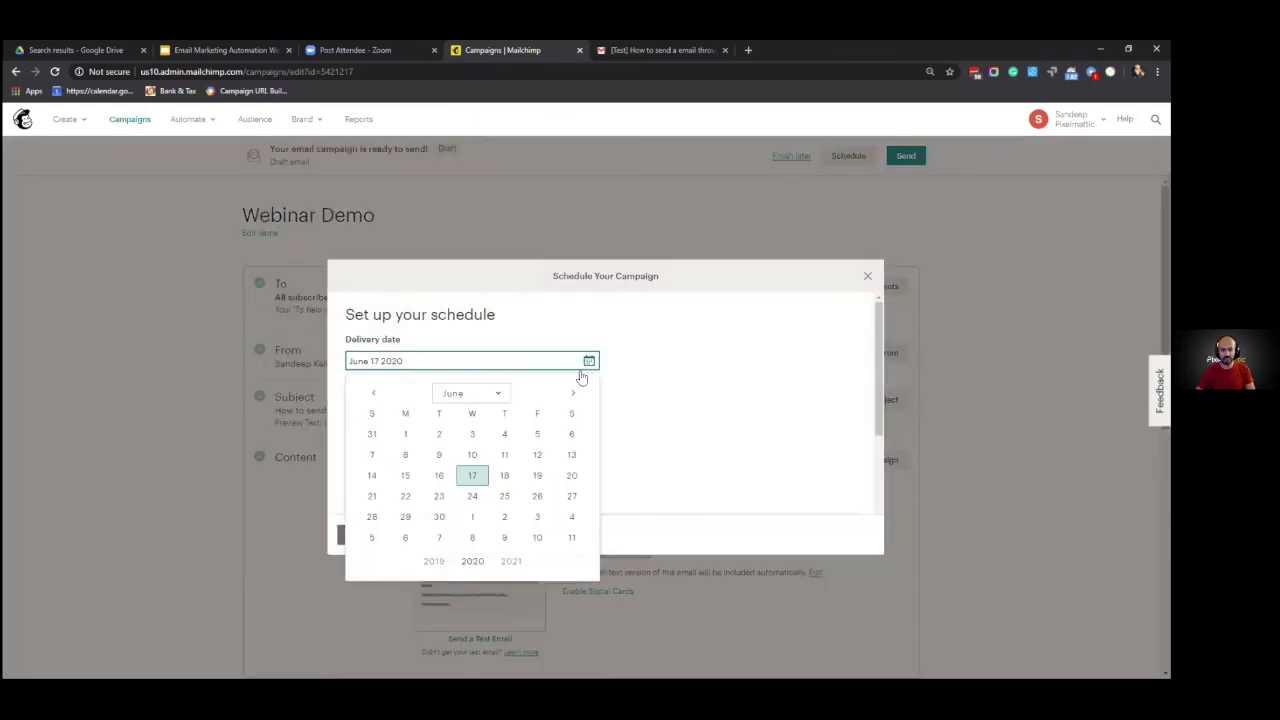
left_click(505, 496)
left_click(388, 491)
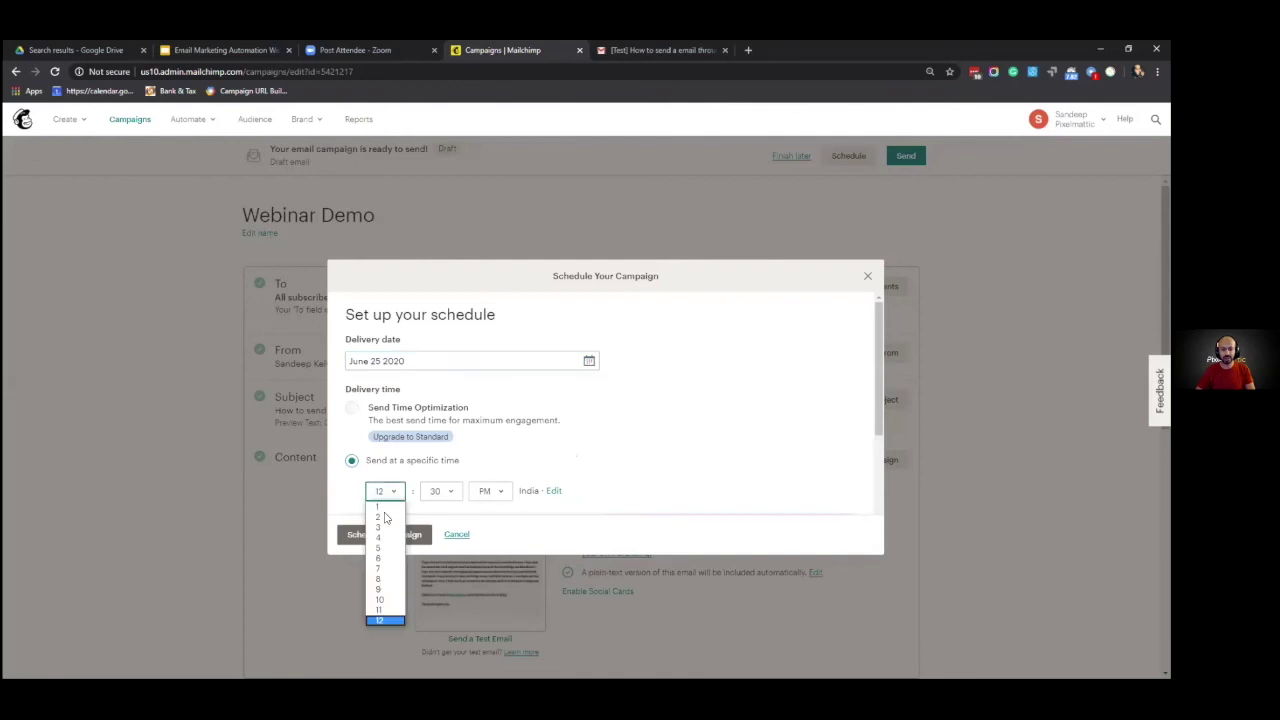
left_click(589, 361)
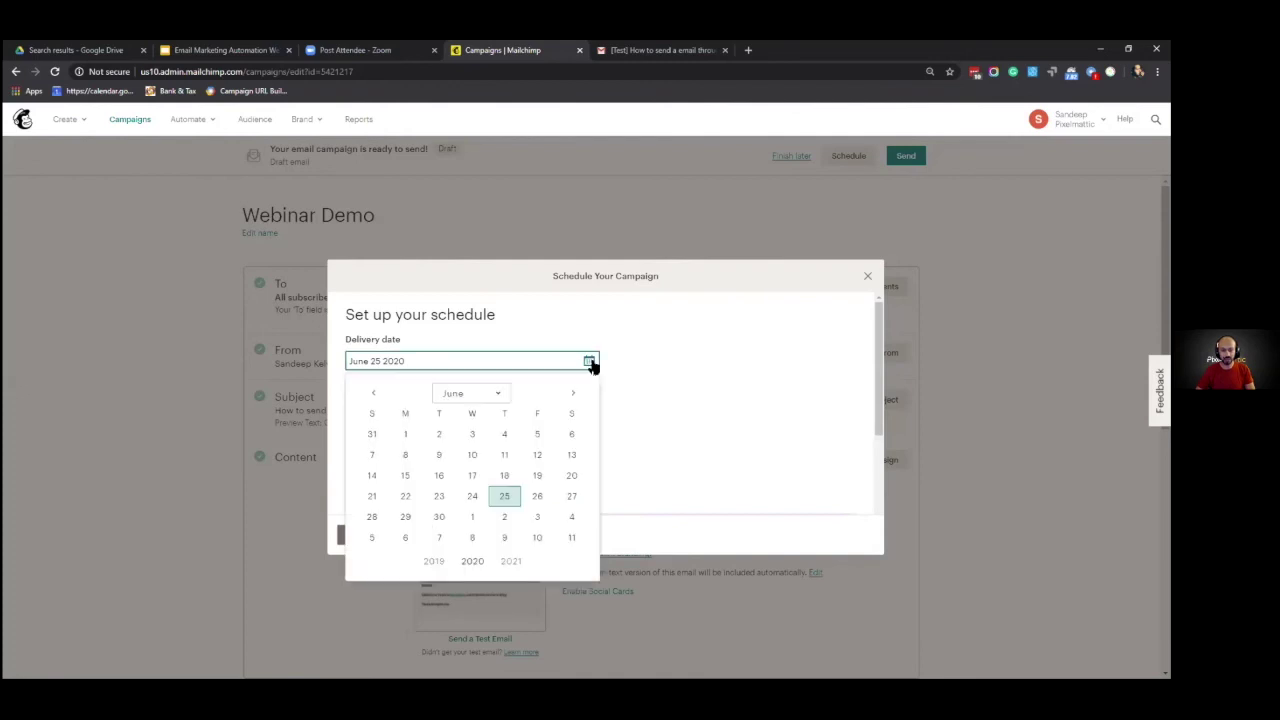
left_click(406, 517)
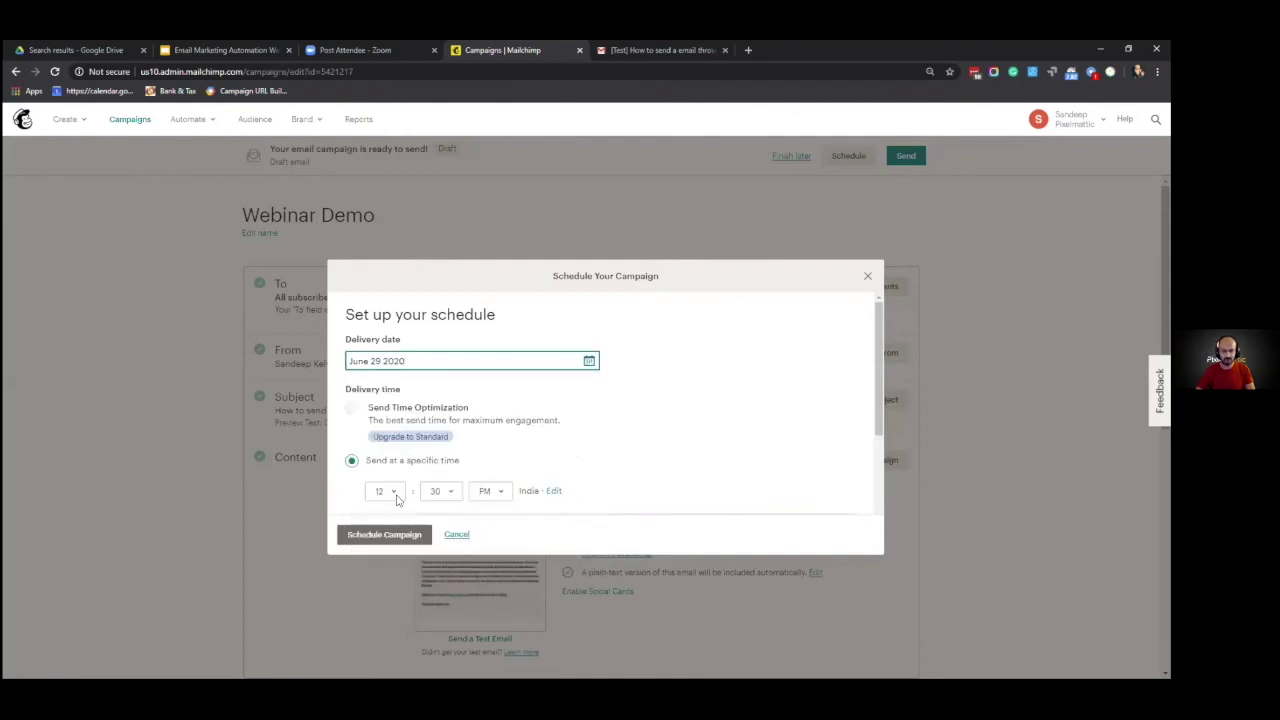
Set the delivery time to 8:30 AM and leave the scheduling setup without scheduling the campaign
left_click(396, 499)
left_click(388, 588)
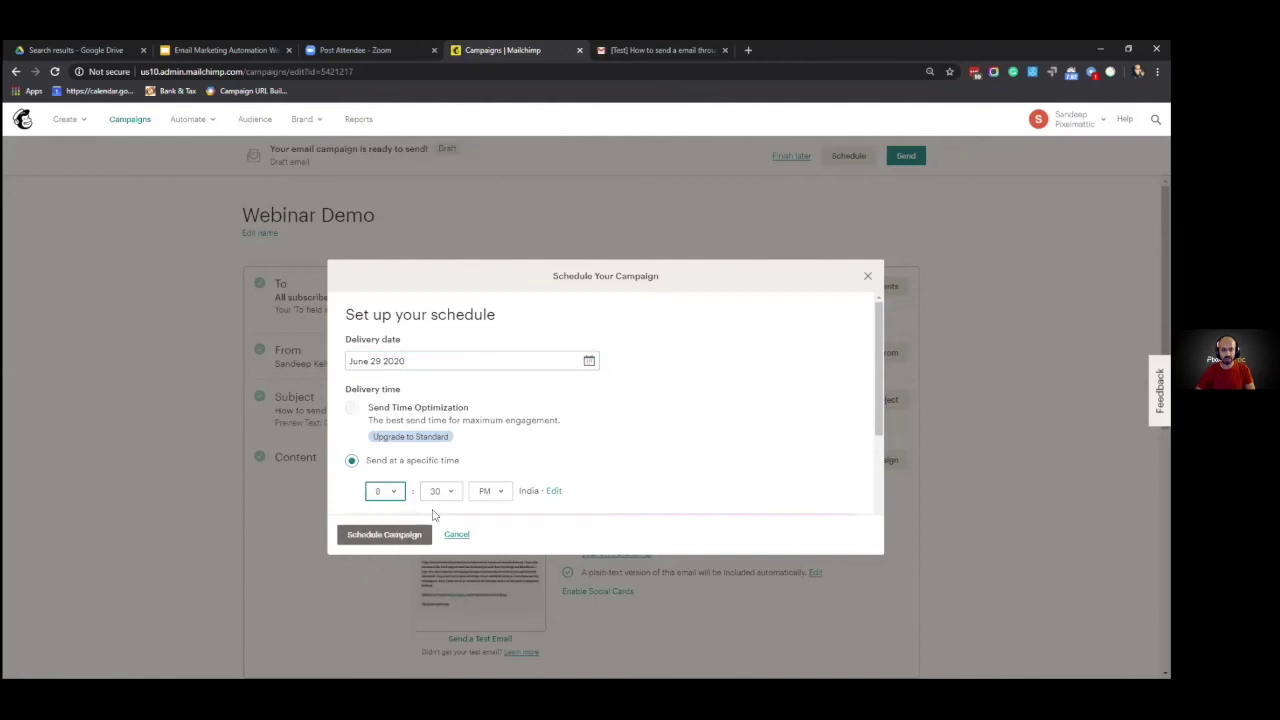
left_click(489, 492)
left_click(492, 512)
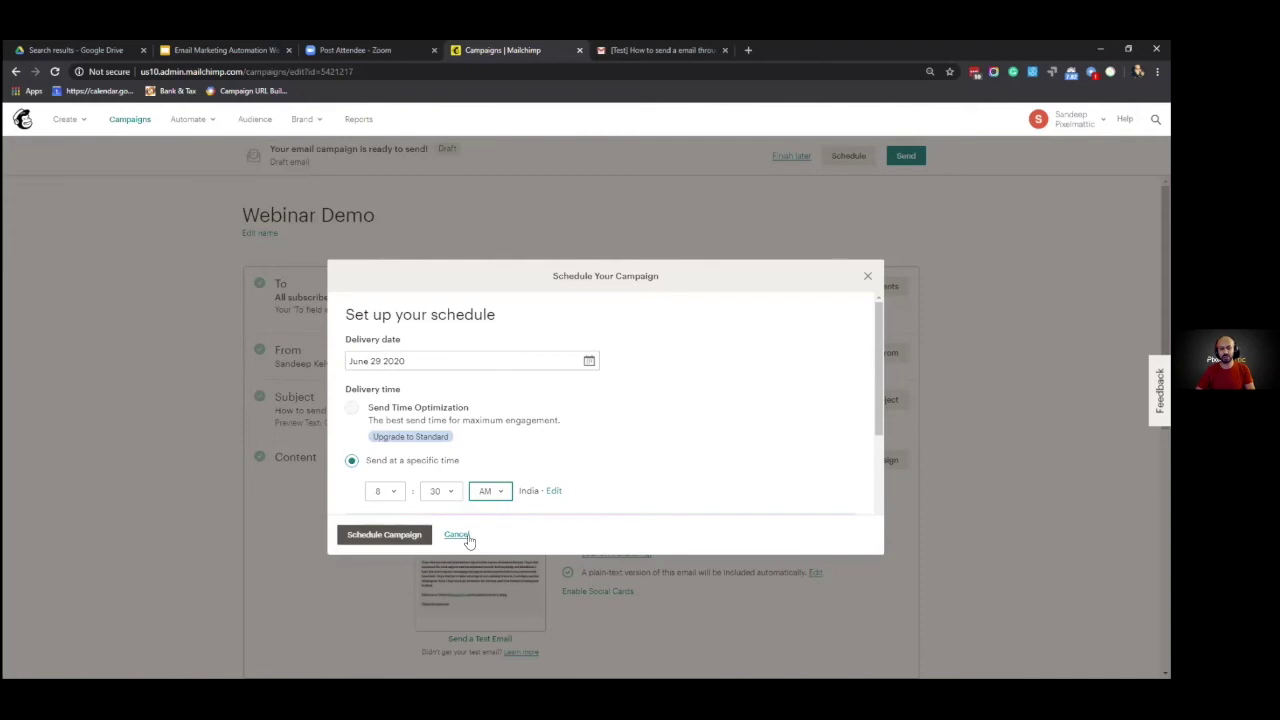
left_click(456, 535)
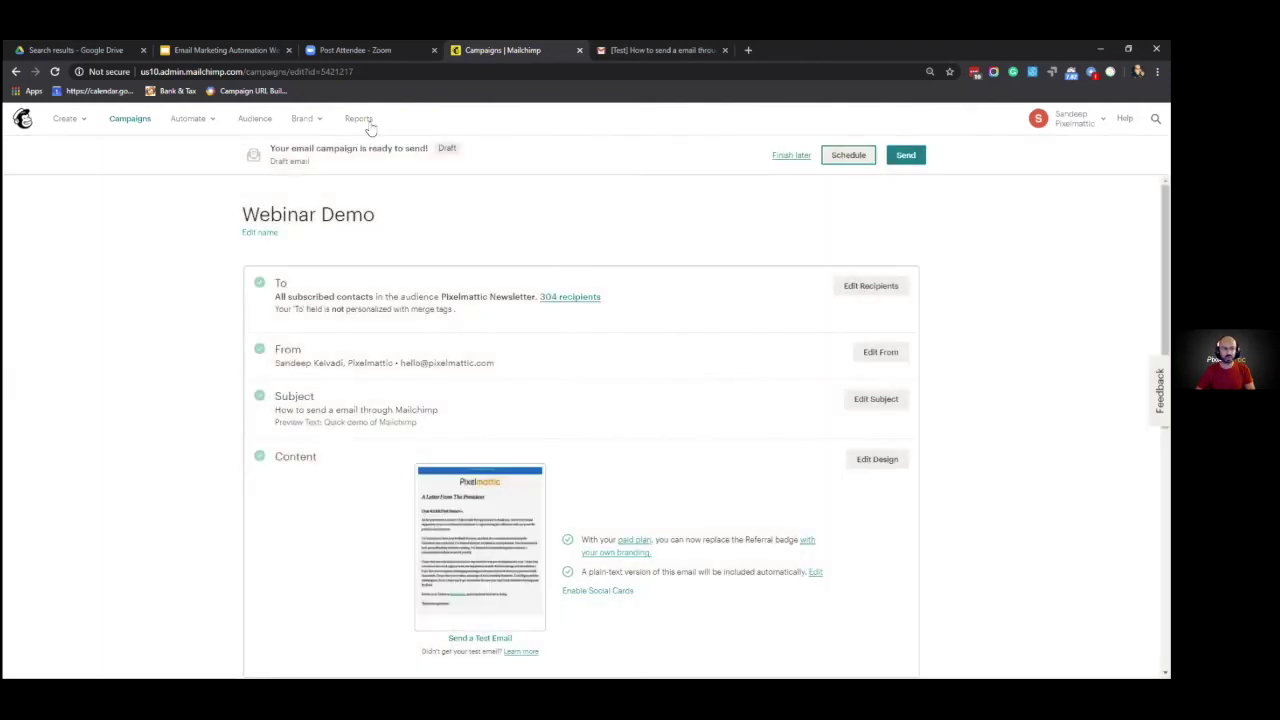
Open the list of all campaigns and review the Webinar Demo draft and the previously sent campaigns
left_click(132, 120)
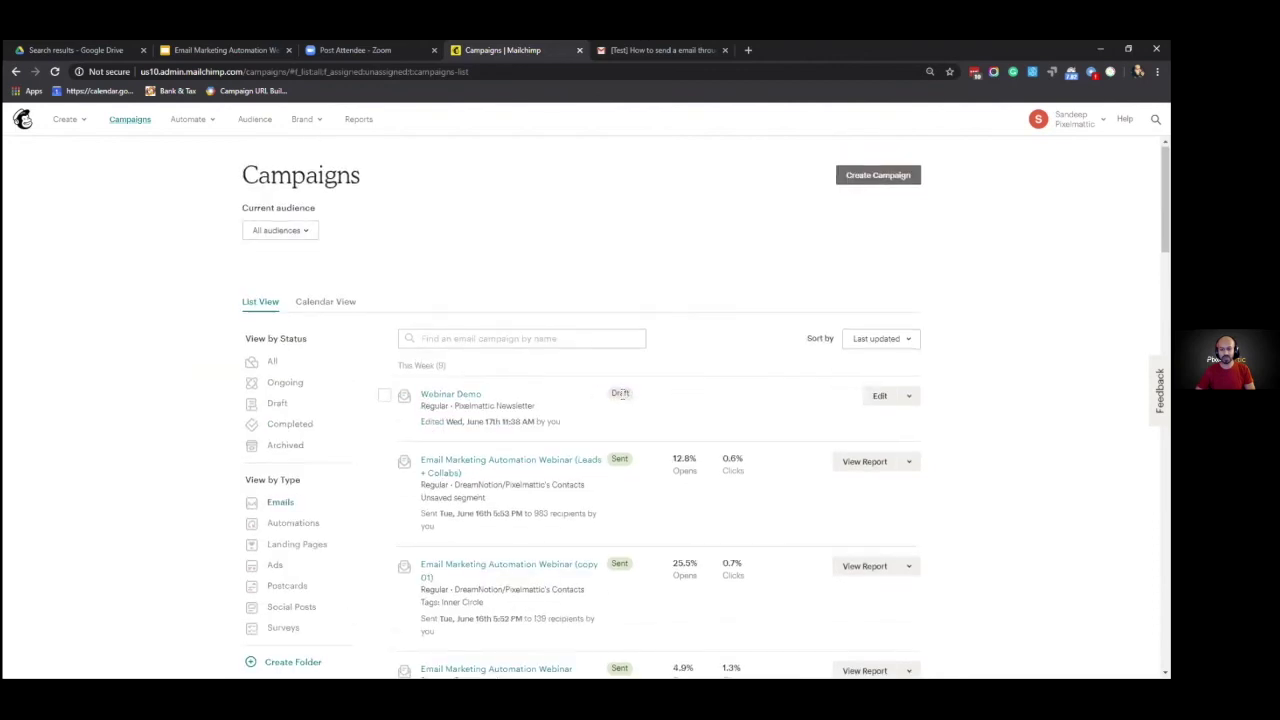
scroll(650, 371, "down", 1)
scroll(650, 371, "down", 2)
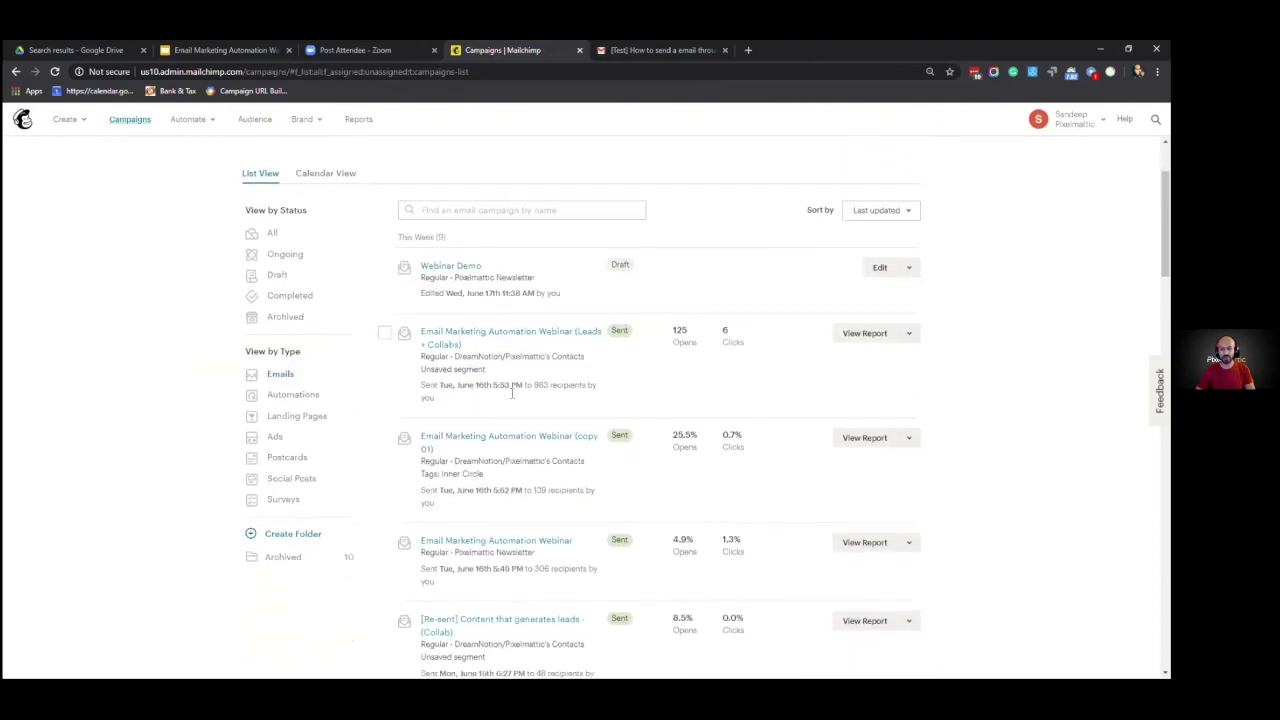
scroll(443, 457, "up", 3)
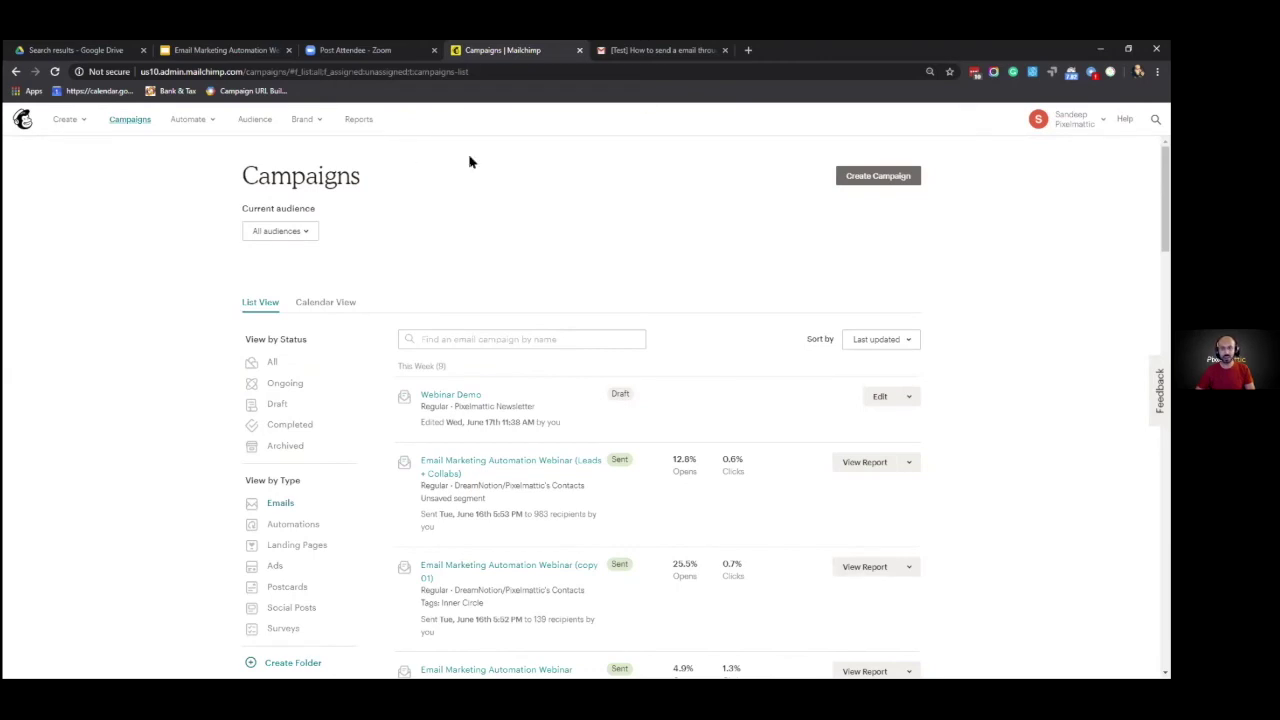
Switch to the Email Marketing Automation Webinar deck in Google Slides and present it from the Email Marketing Tools slide
left_click(238, 52)
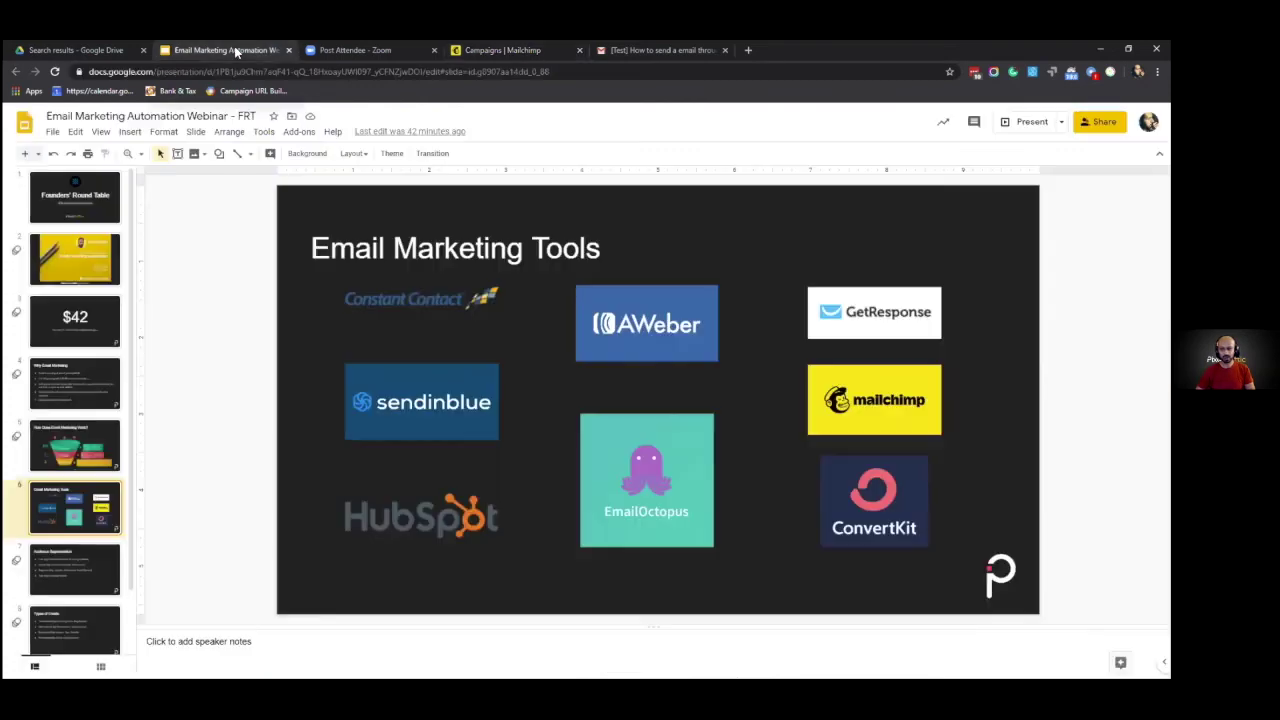
left_click(1032, 124)
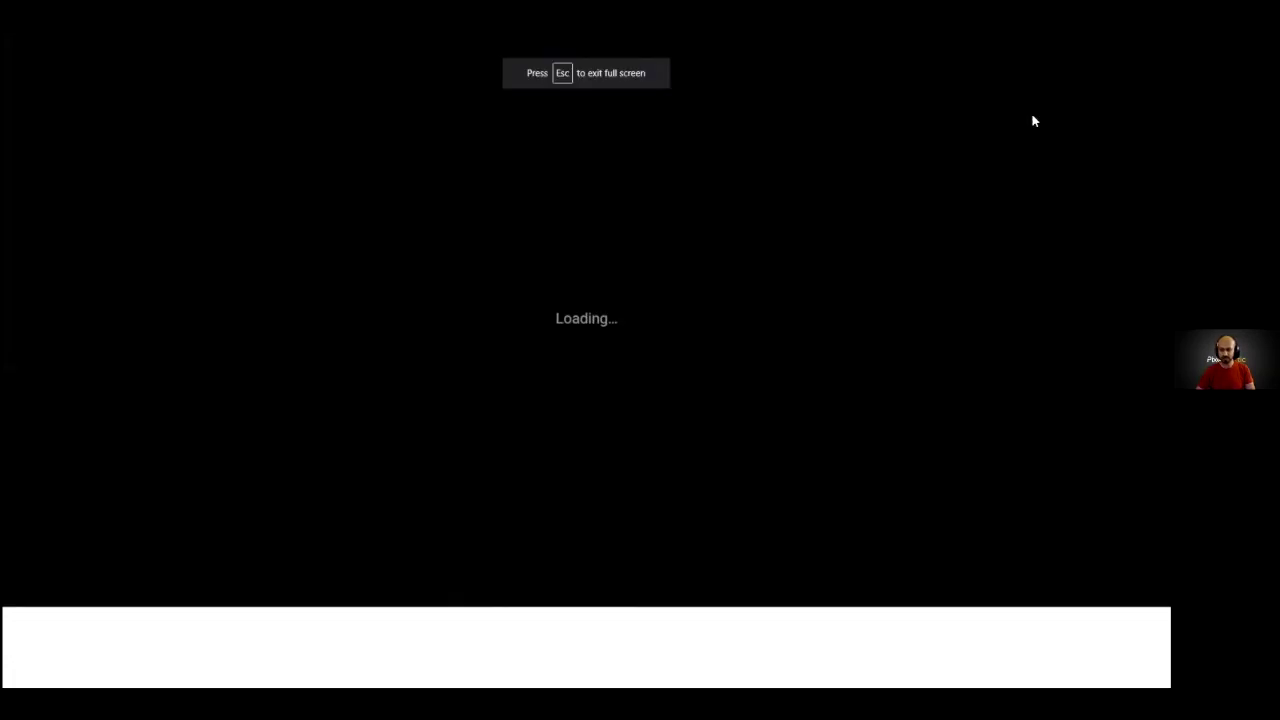
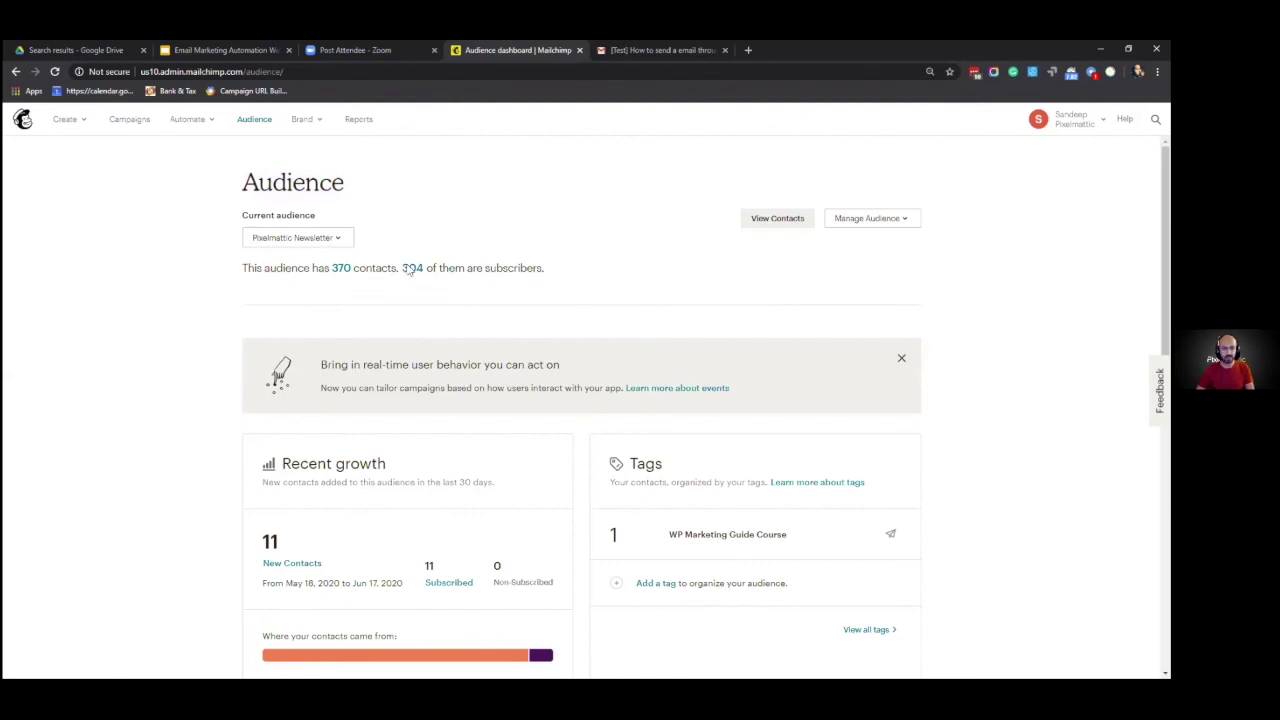
Switch the current audience to DreamNotion/Pixelmattic's Contacts and review its recent growth, contact sources and tags
left_click(337, 235)
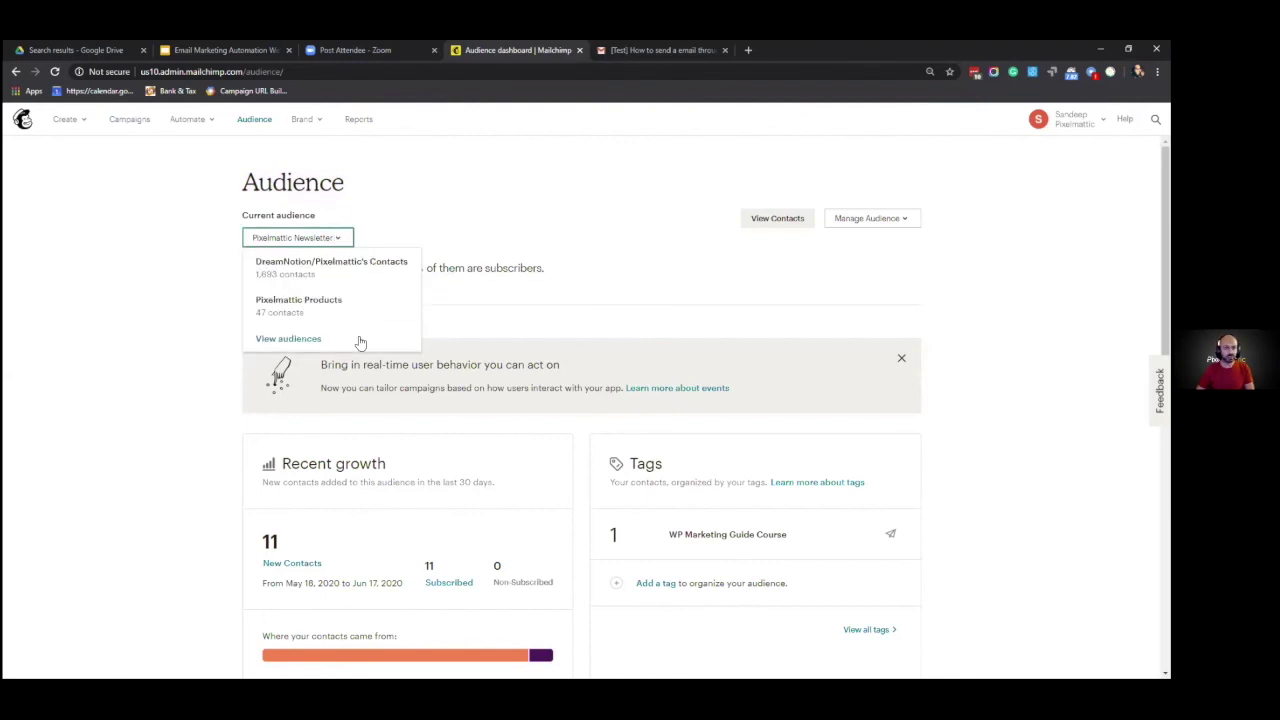
left_click(381, 266)
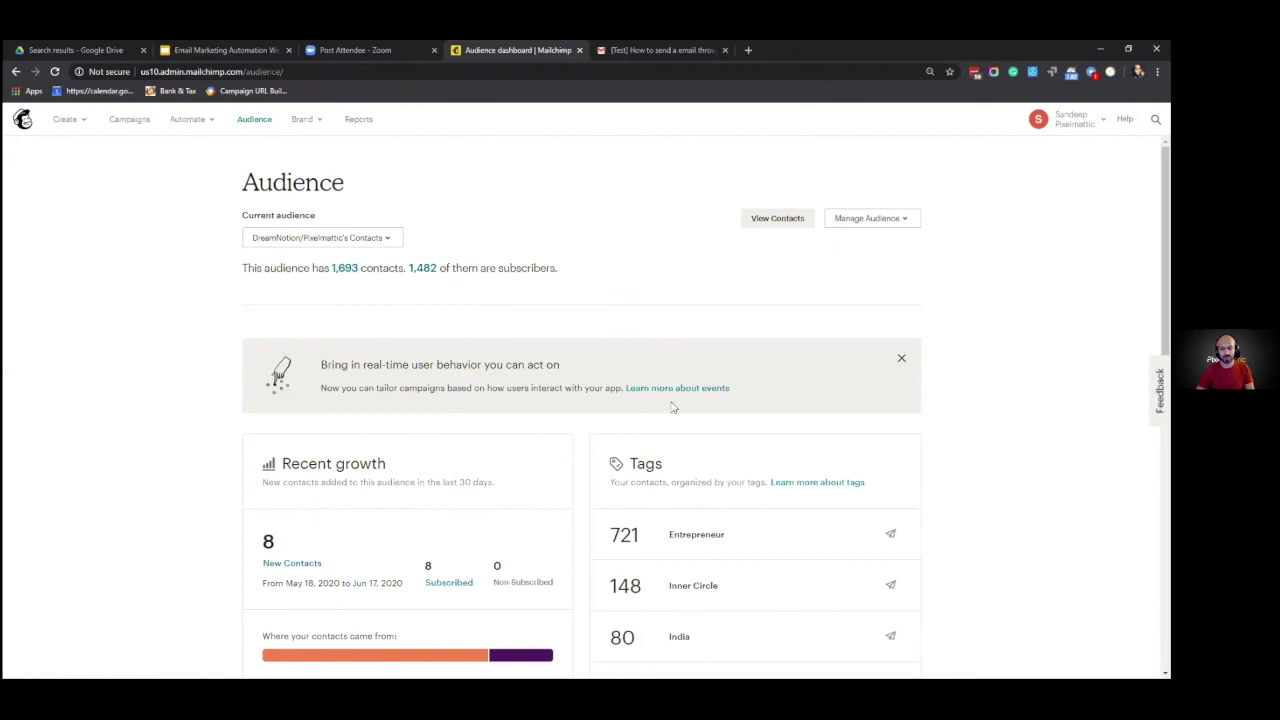
scroll(676, 406, "down", 3)
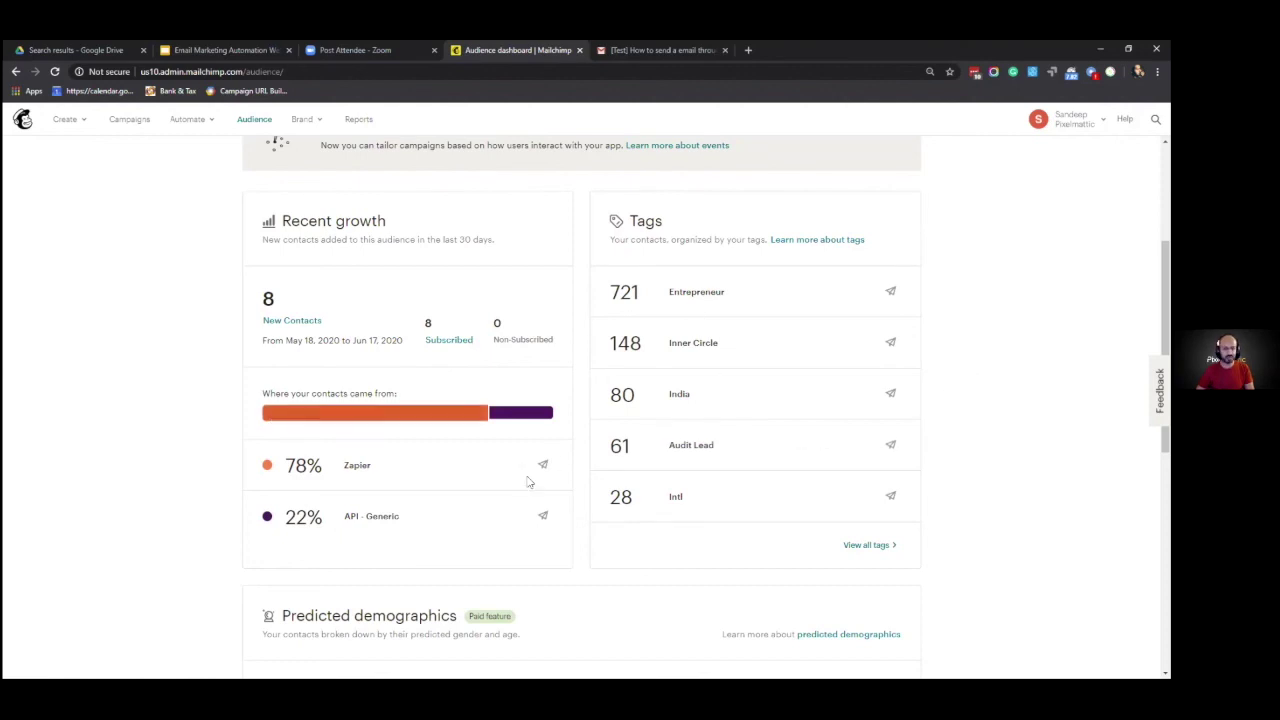
scroll(490, 423, "up", 1)
scroll(490, 423, "up", 3)
Show the audience's subscriber list and look at the options for adding contacts
left_click(422, 208)
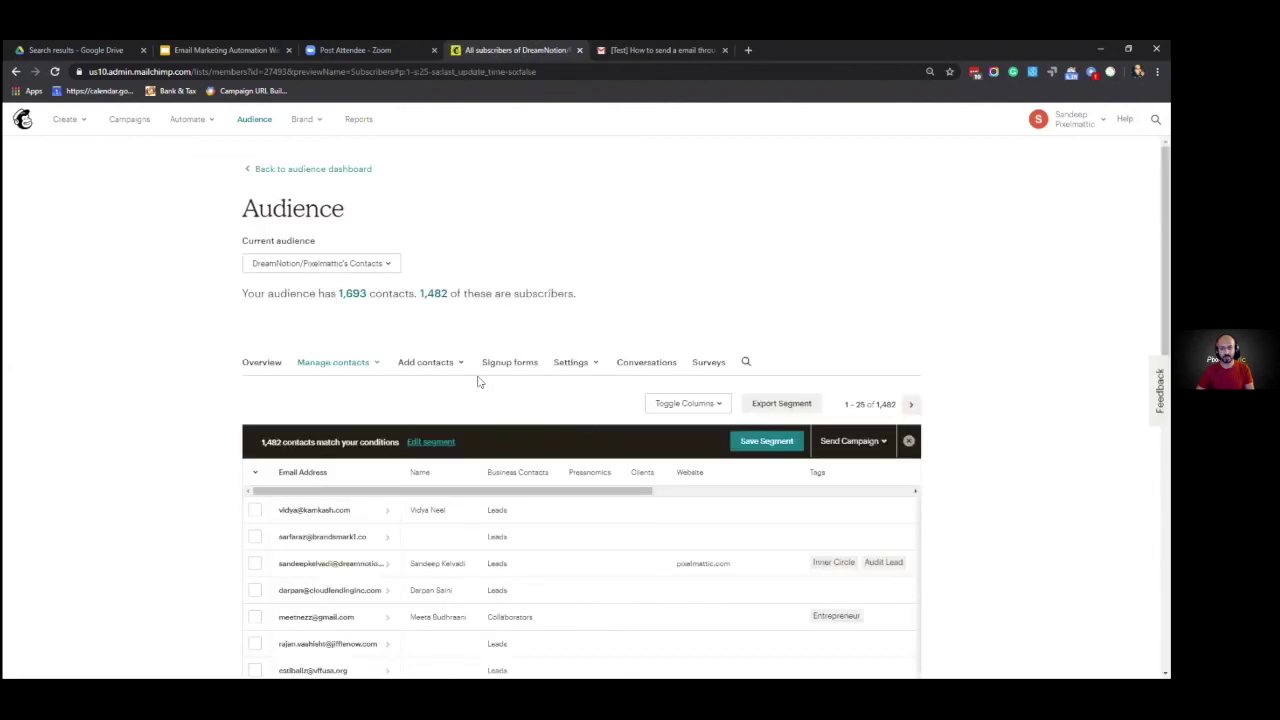
left_click(463, 366)
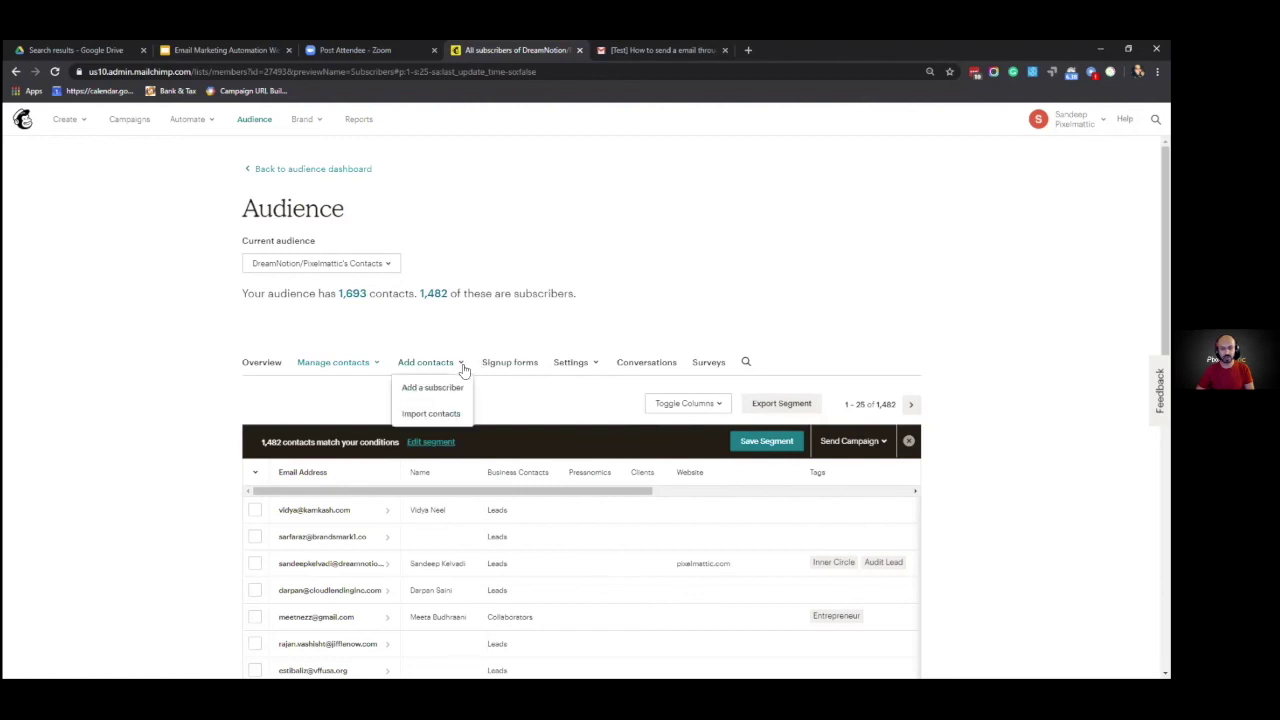
Open the audience's Groups and expand the Business Contacts category to examine the groups inside it
left_click(376, 364)
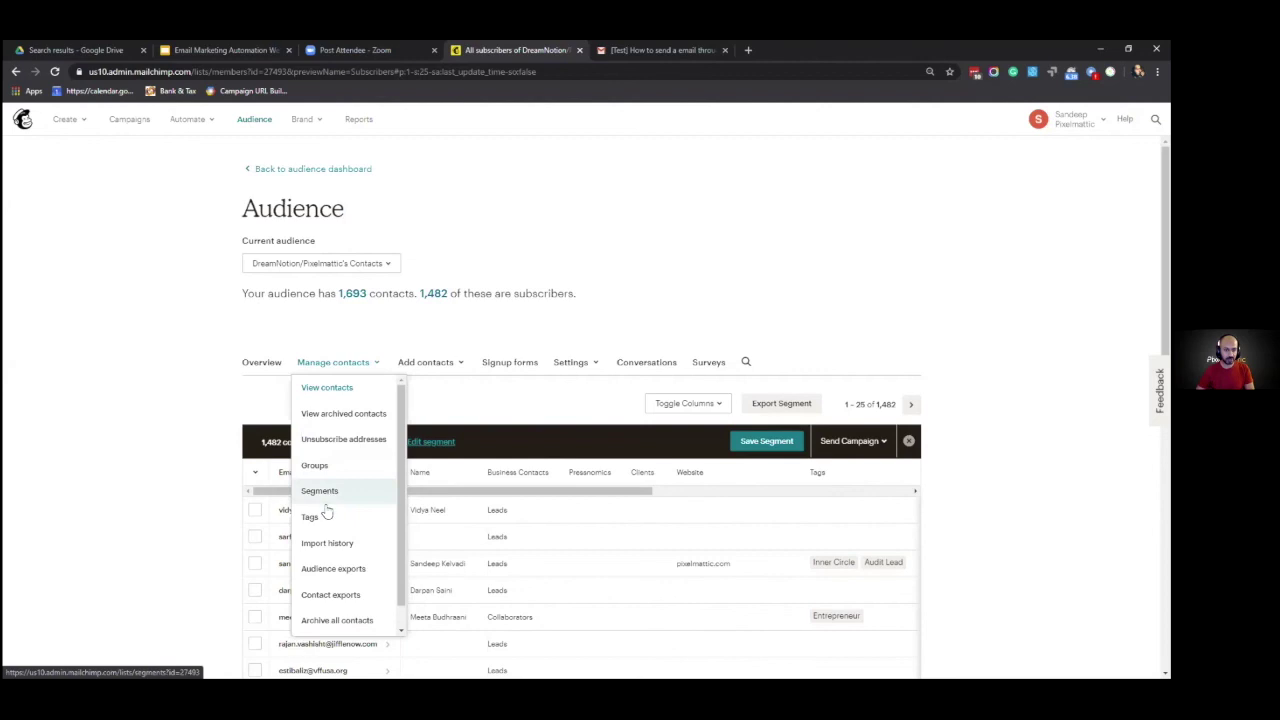
left_click(318, 466)
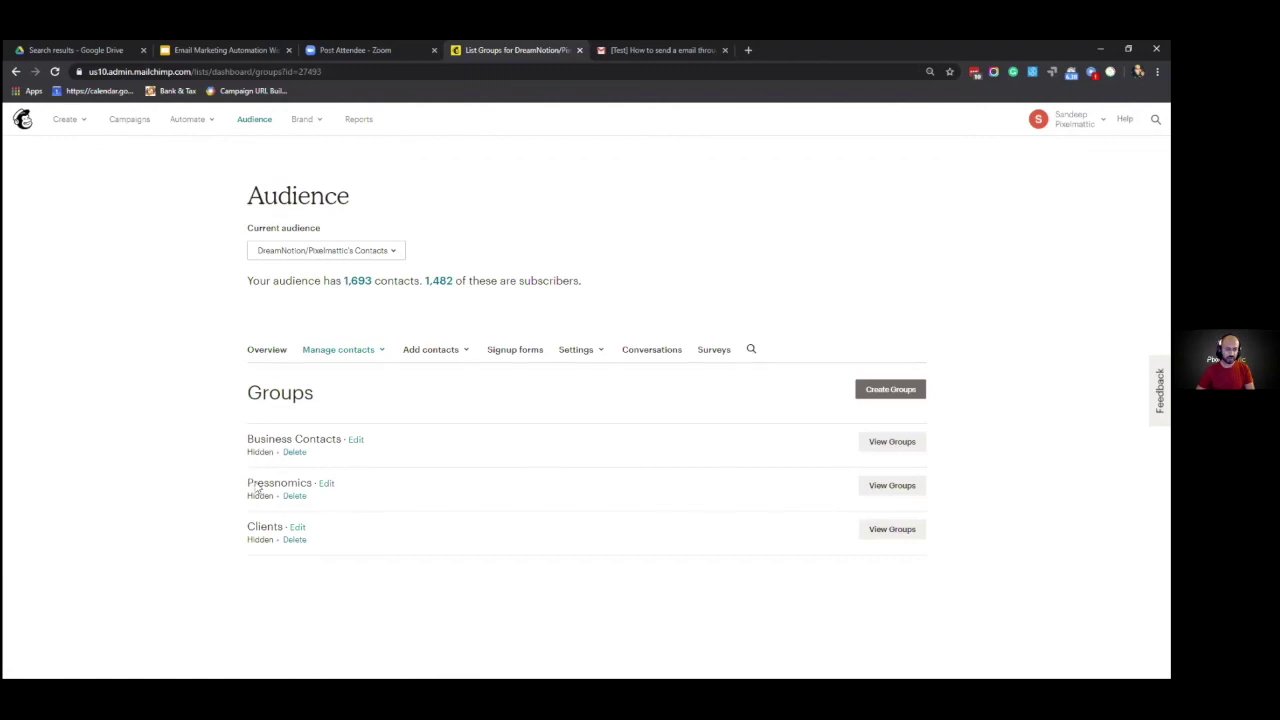
left_click_drag(249, 485, 209, 530)
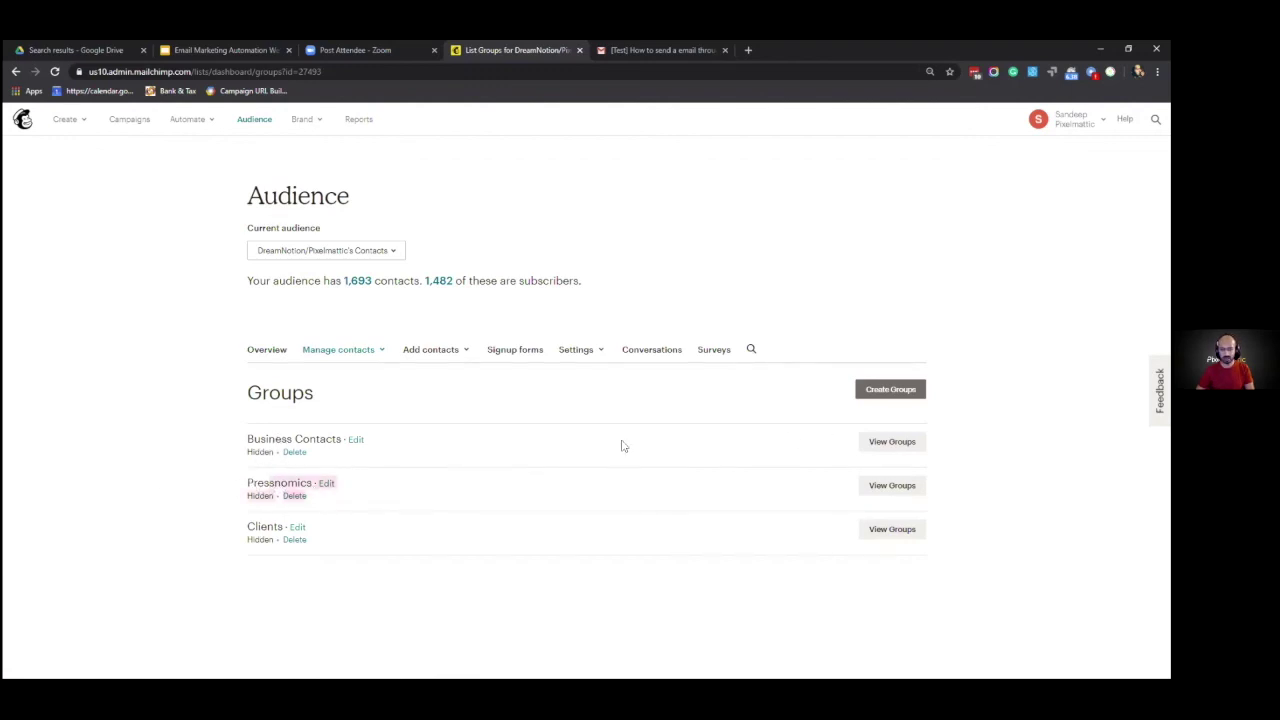
left_click(892, 441)
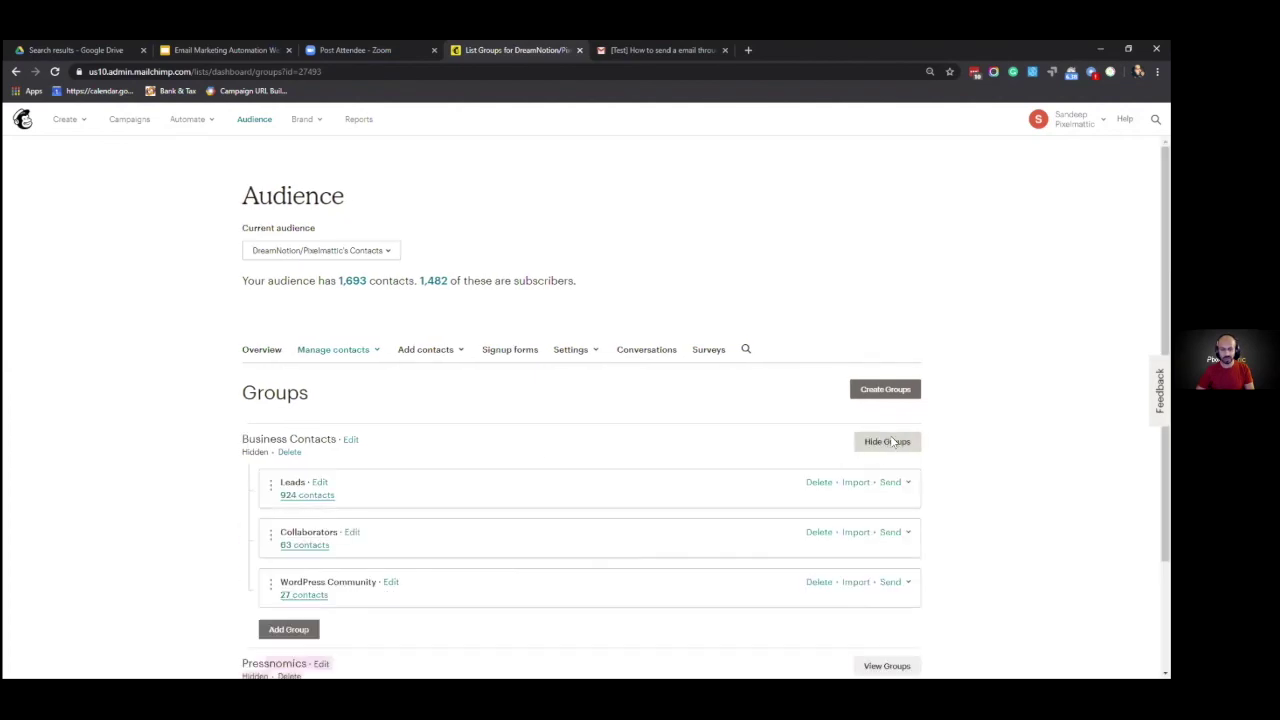
scroll(531, 449, "down", 1)
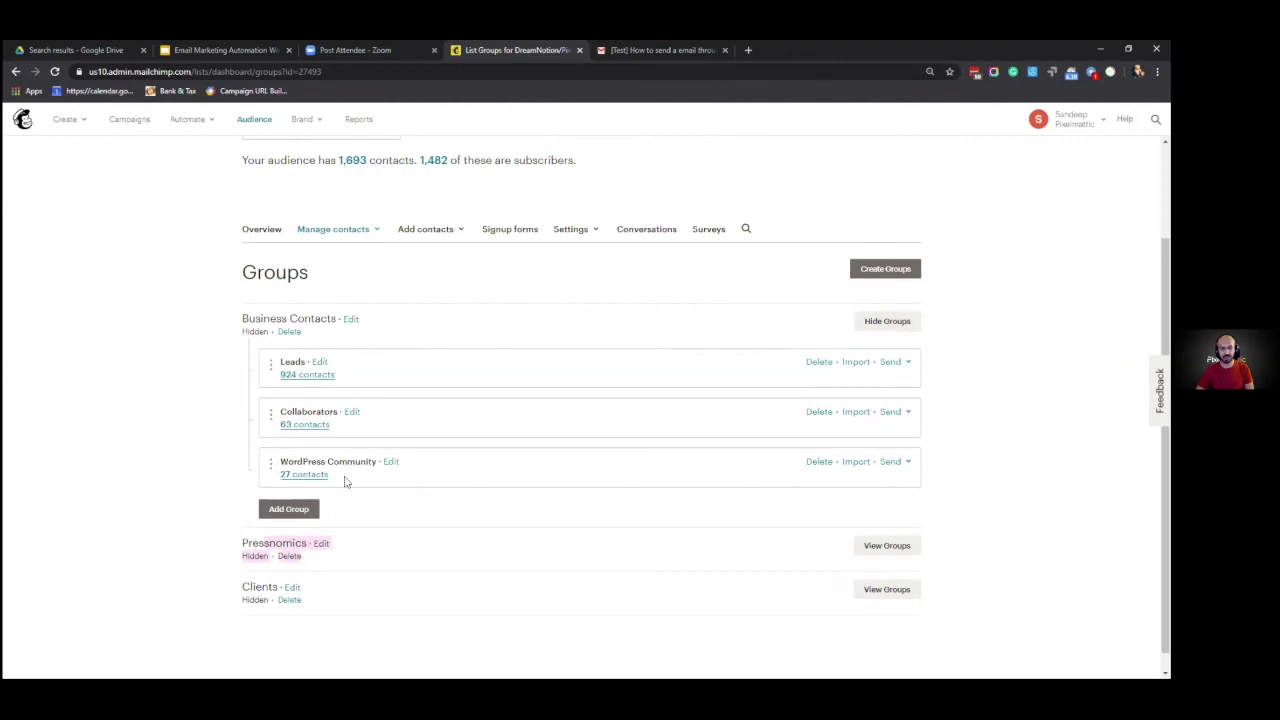
scroll(317, 470, "up", 1)
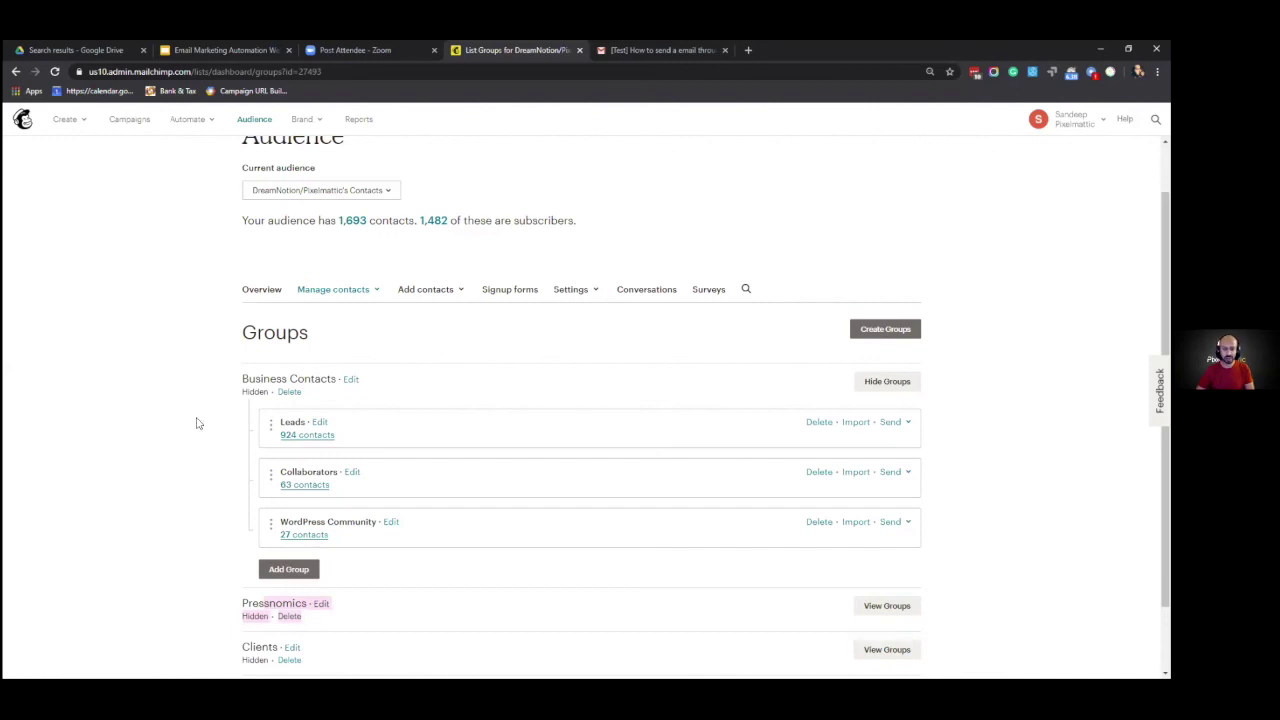
Start creating a group category and try the signup form display options, finishing with the dropdown choice
left_click(890, 329)
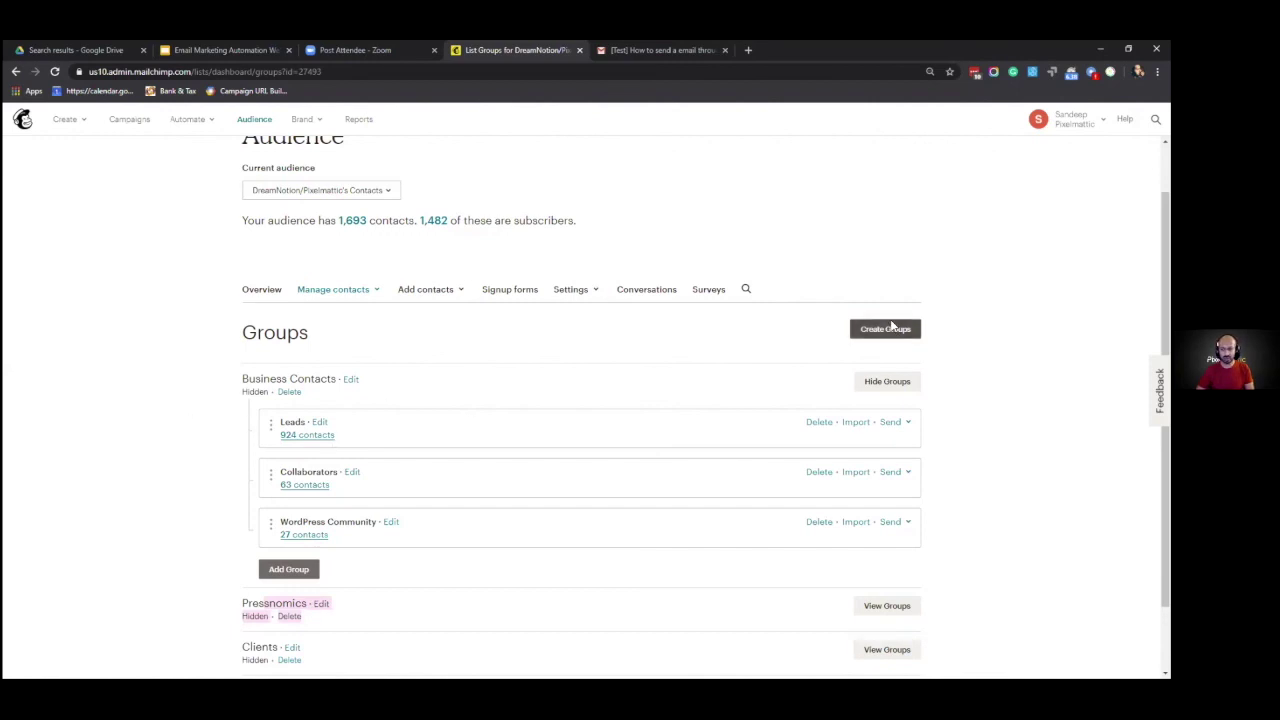
scroll(191, 411, "down", 1)
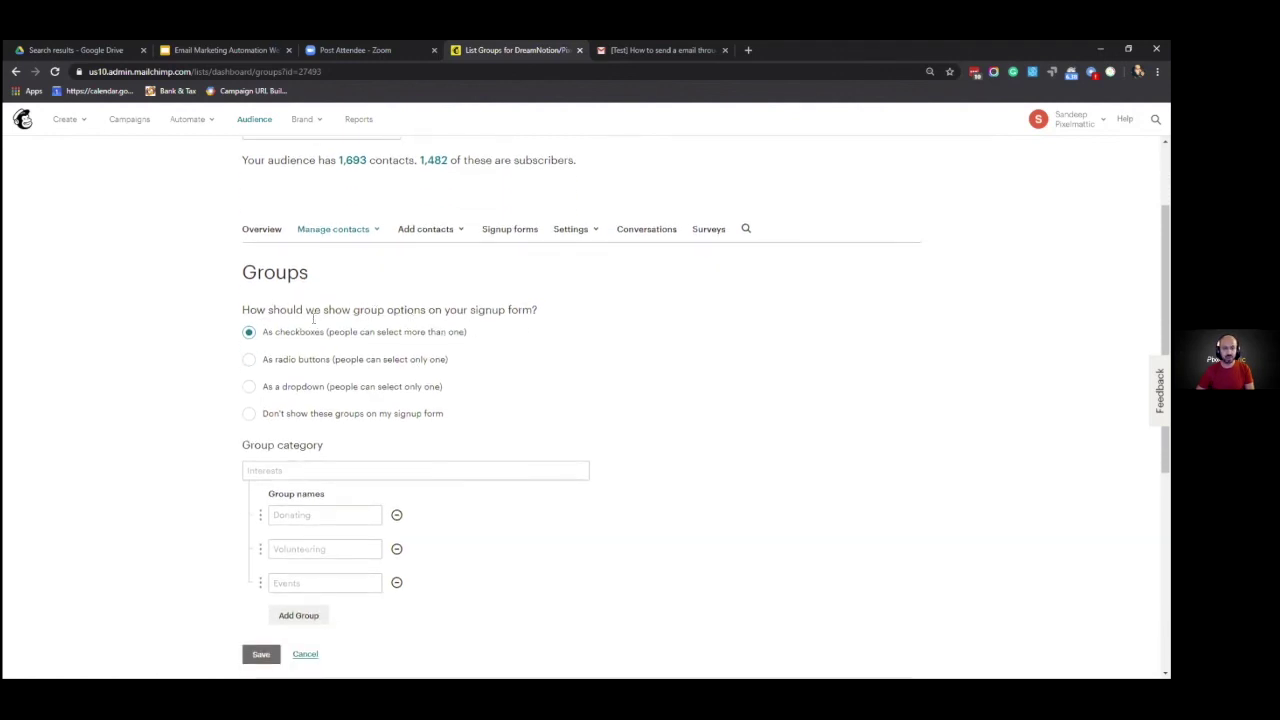
scroll(283, 358, "down", 1)
left_click(249, 354)
left_click(249, 272)
left_click(249, 302)
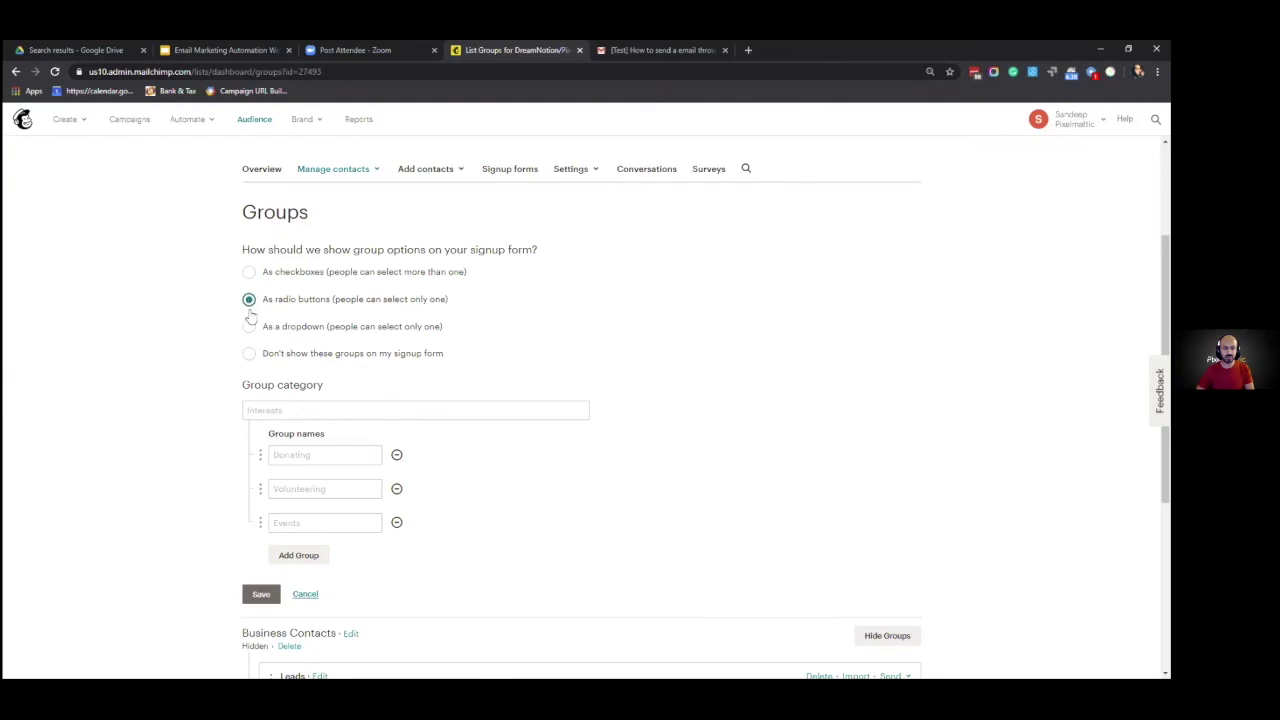
left_click(249, 327)
Go through the empty group category and group name fields, and cancel the group creation without saving
left_click(305, 410)
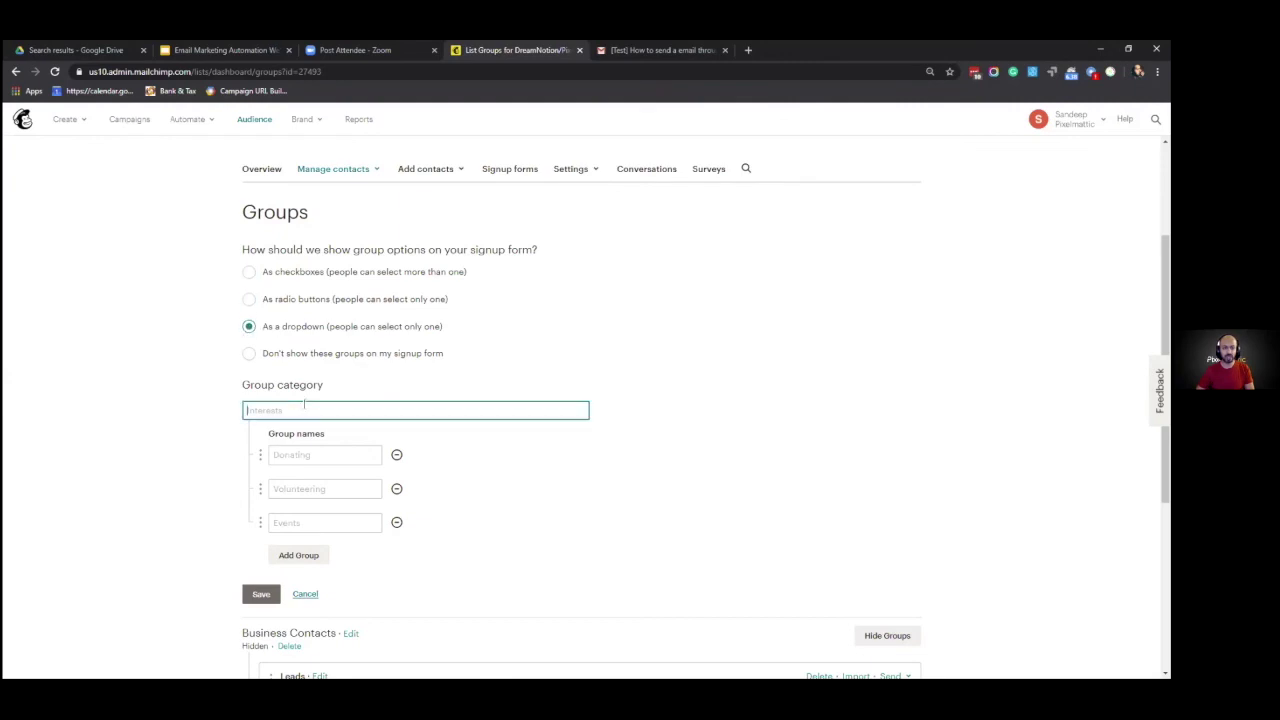
left_click(304, 456)
left_click(312, 487)
left_click(317, 519)
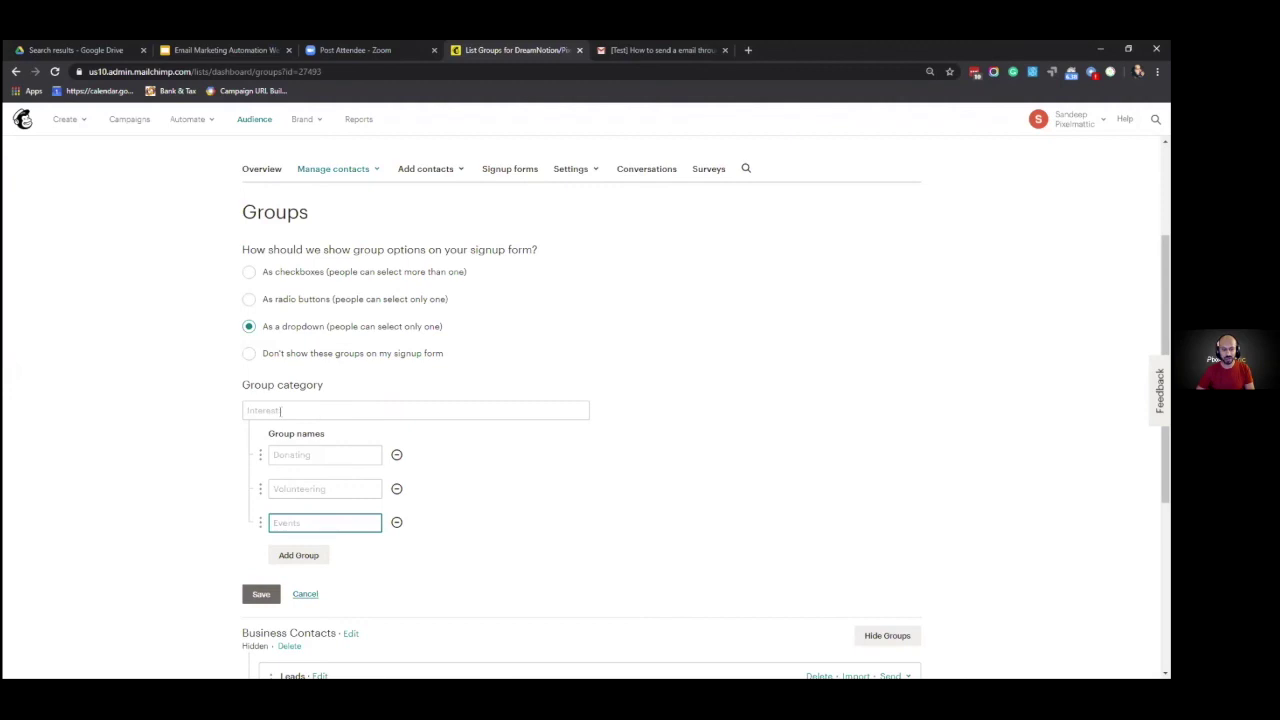
left_click(274, 455)
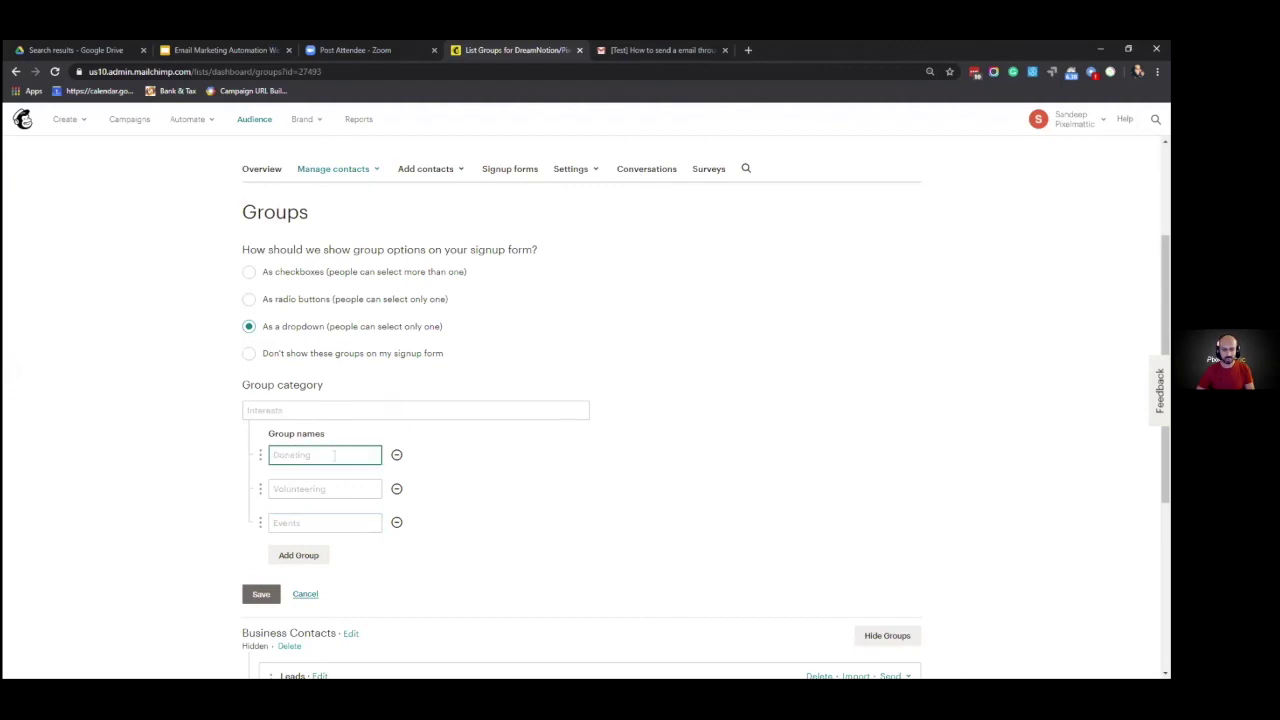
left_click(332, 490)
left_click(331, 523)
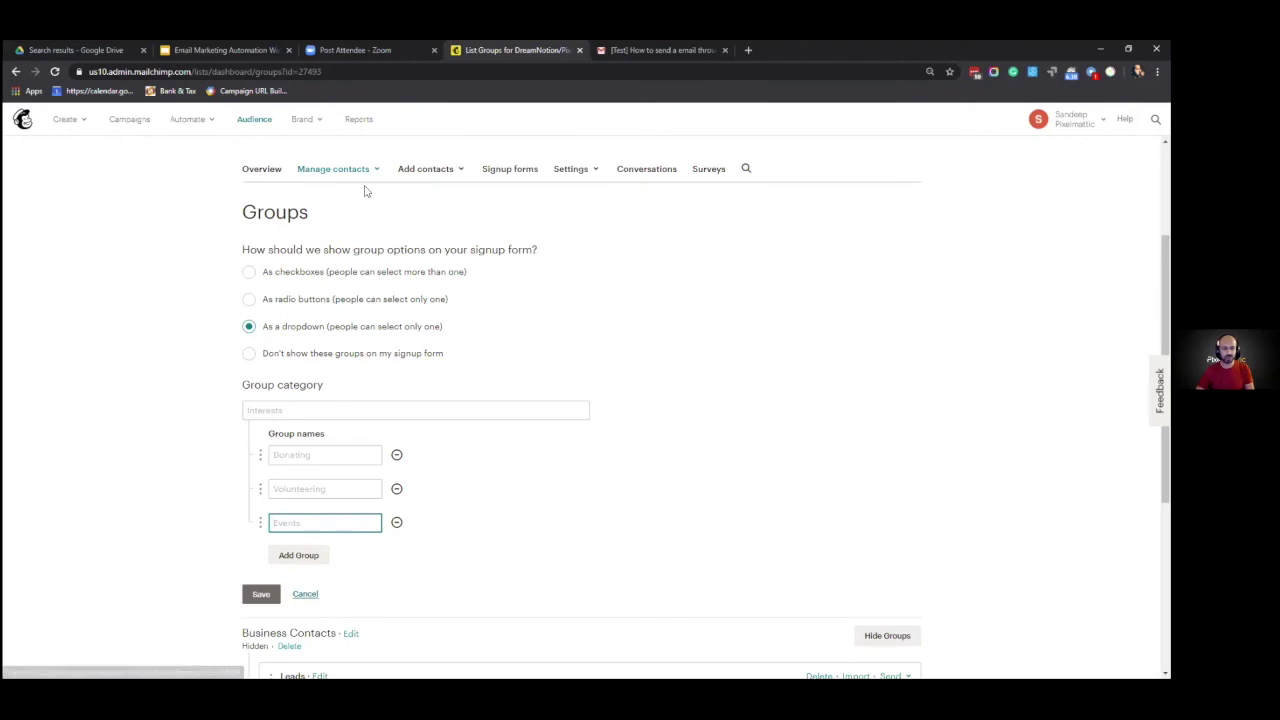
left_click(306, 595)
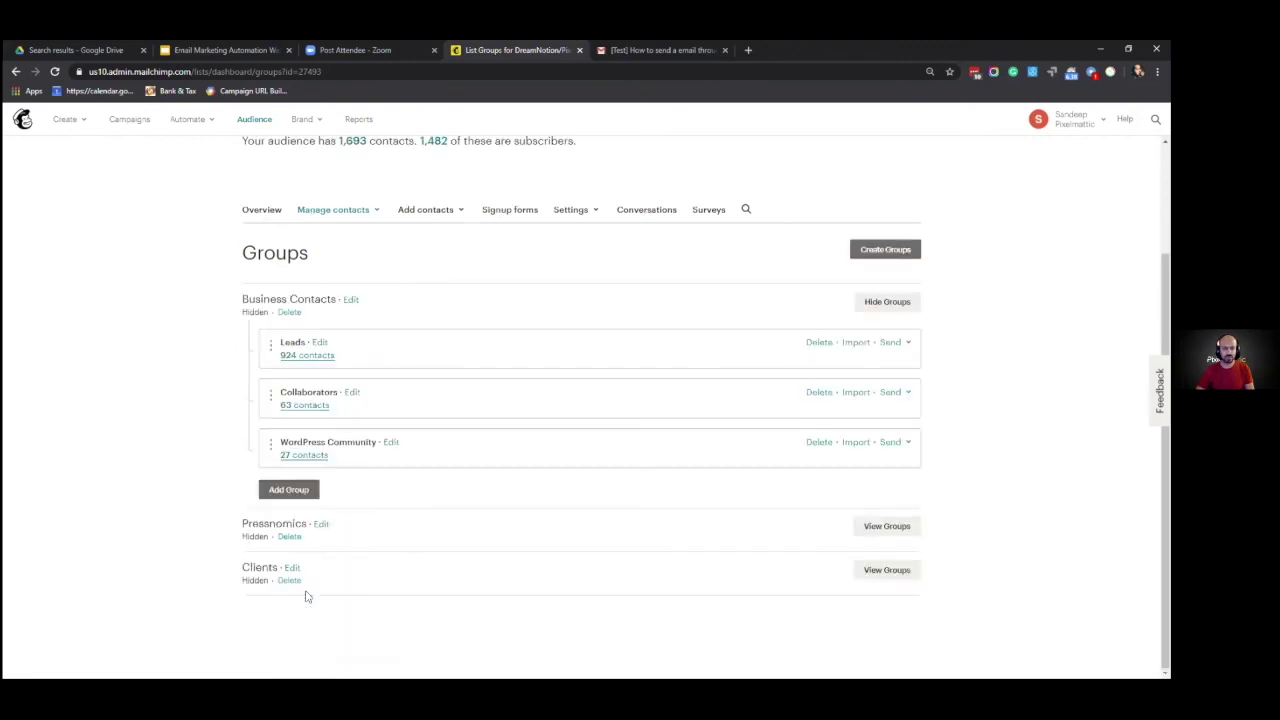
Open the audience's Segments and start creating a new segment
left_click(376, 214)
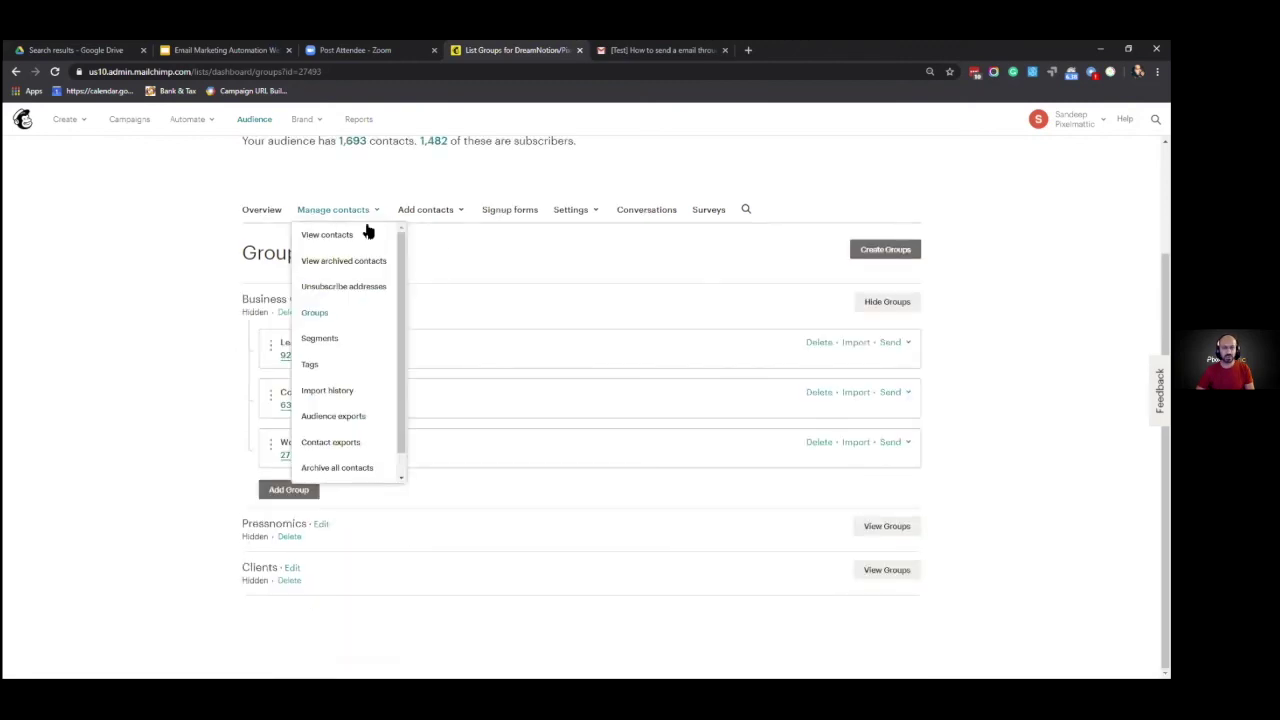
left_click(327, 339)
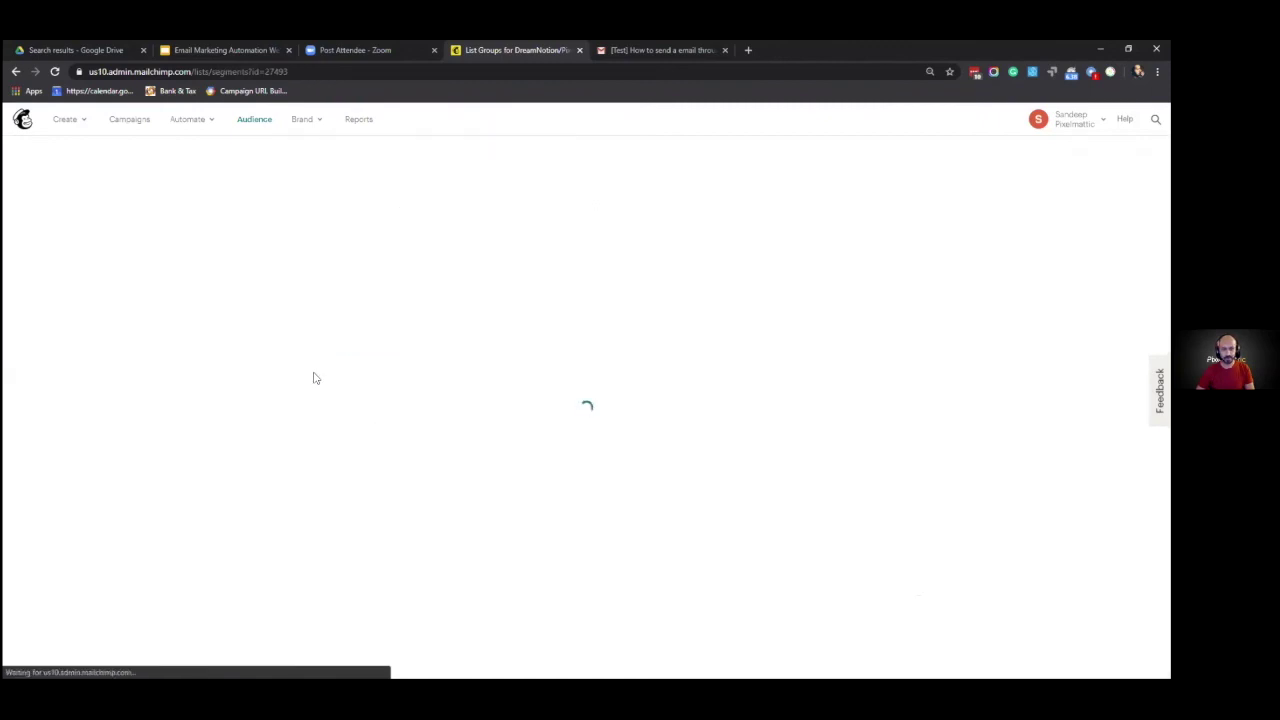
scroll(824, 412, "down", 1)
left_click(884, 378)
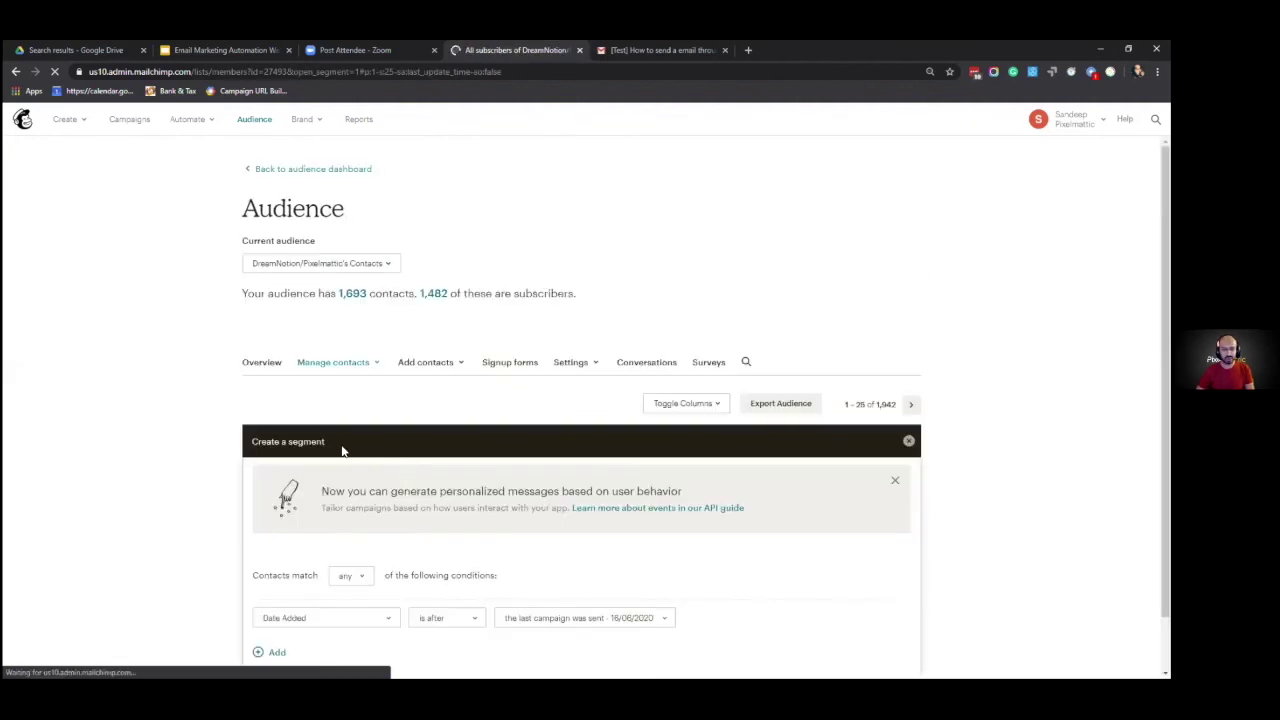
scroll(290, 495, "down", 1)
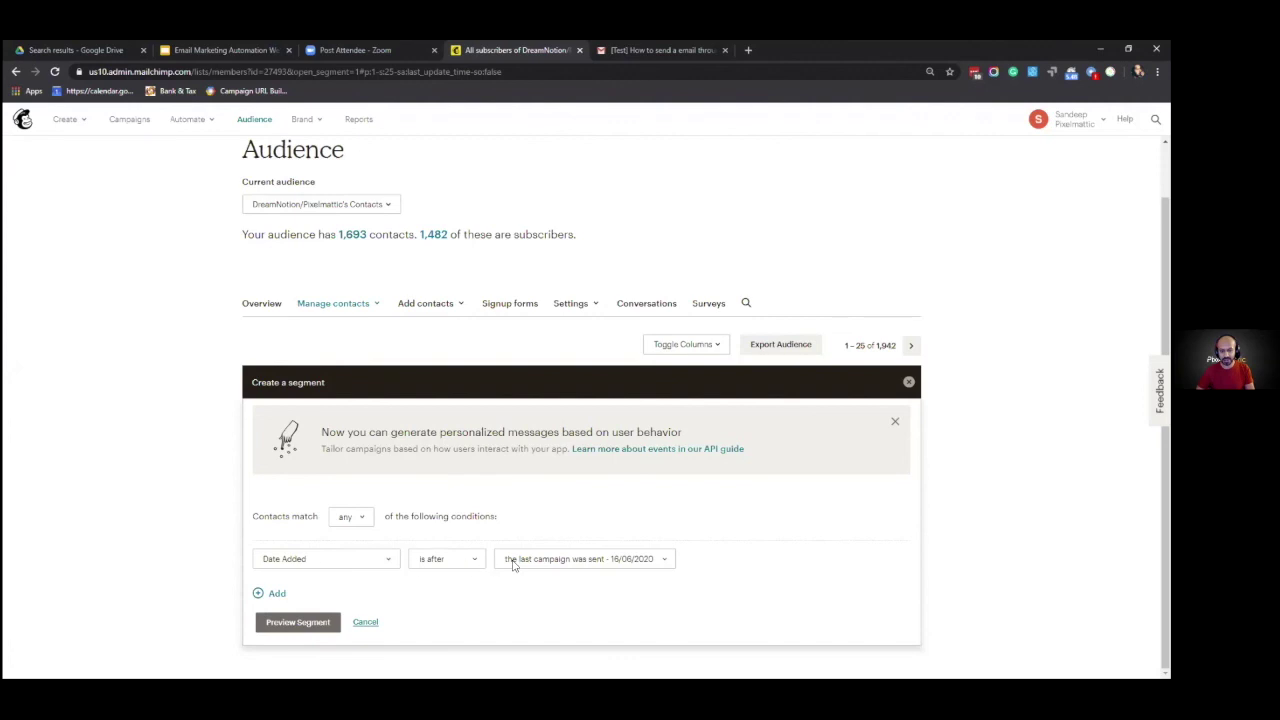
Examine the comparison options of the Date Added condition and the list of fields available for segment conditions
left_click(468, 564)
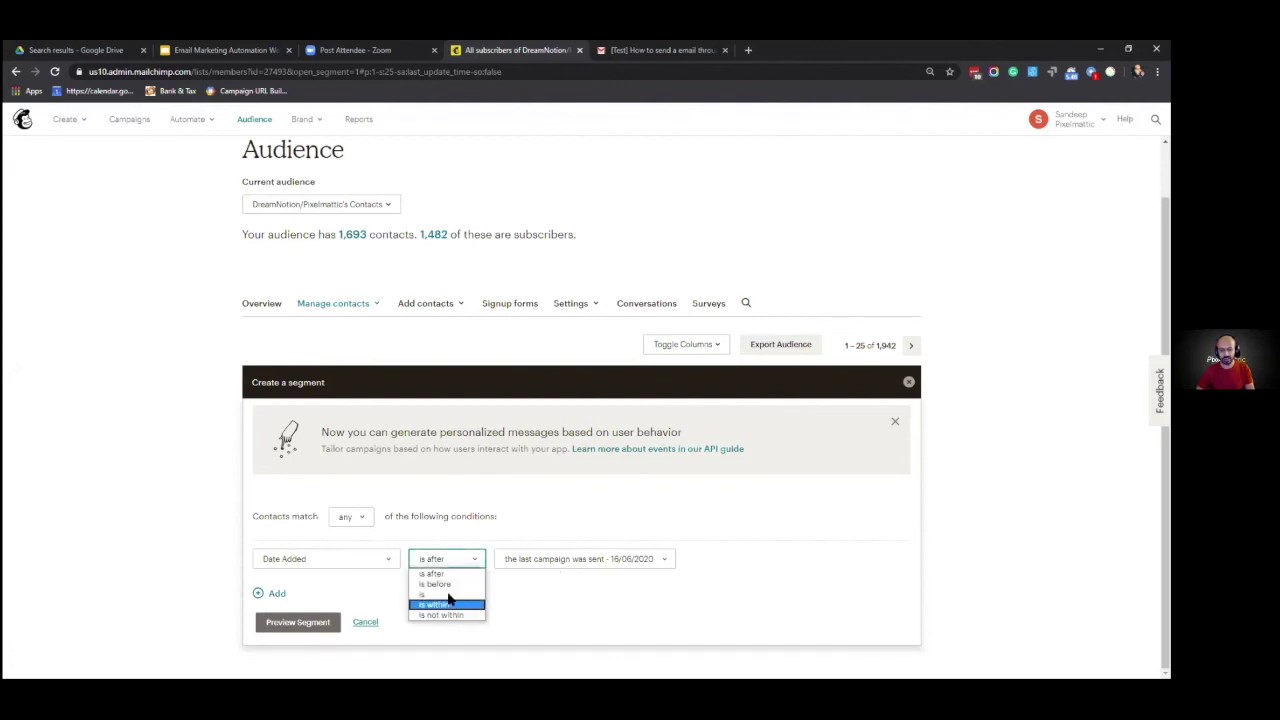
left_click(556, 591)
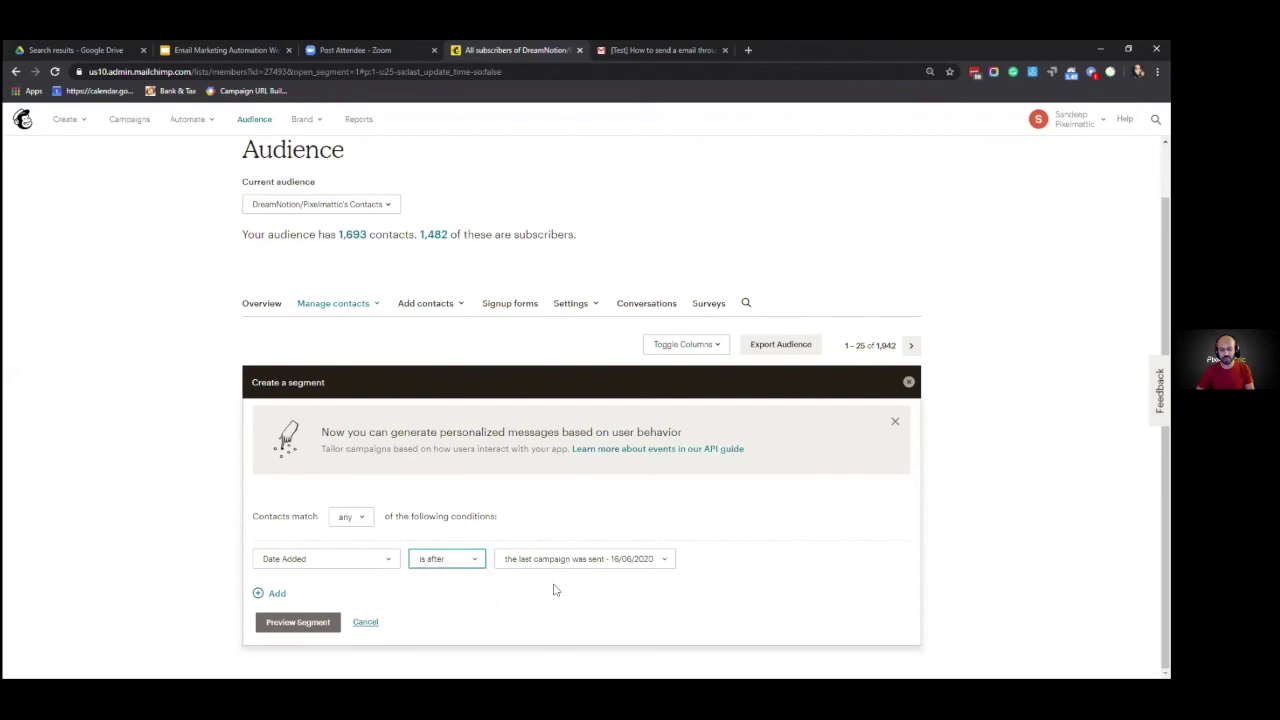
left_click(390, 560)
scroll(365, 517, "down", 1)
scroll(365, 517, "down", 2)
scroll(330, 490, "up", 2)
scroll(325, 487, "down", 1)
scroll(325, 487, "down", 1)
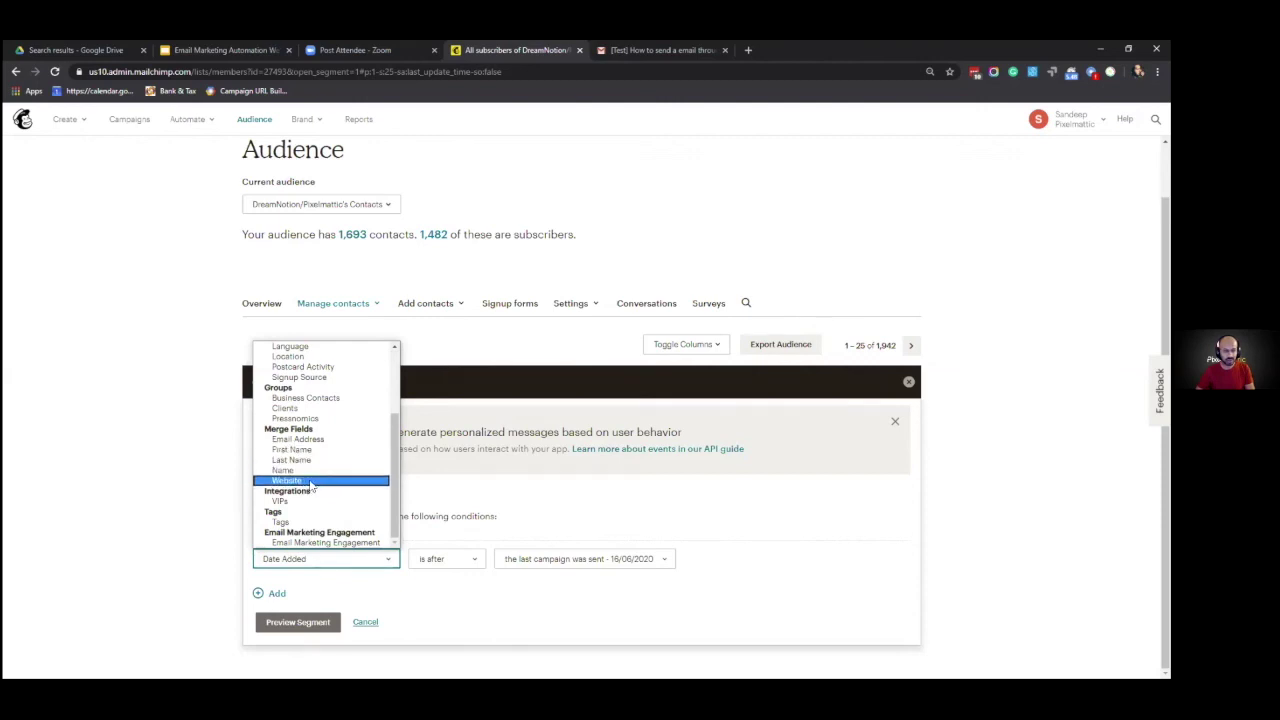
left_click(311, 558)
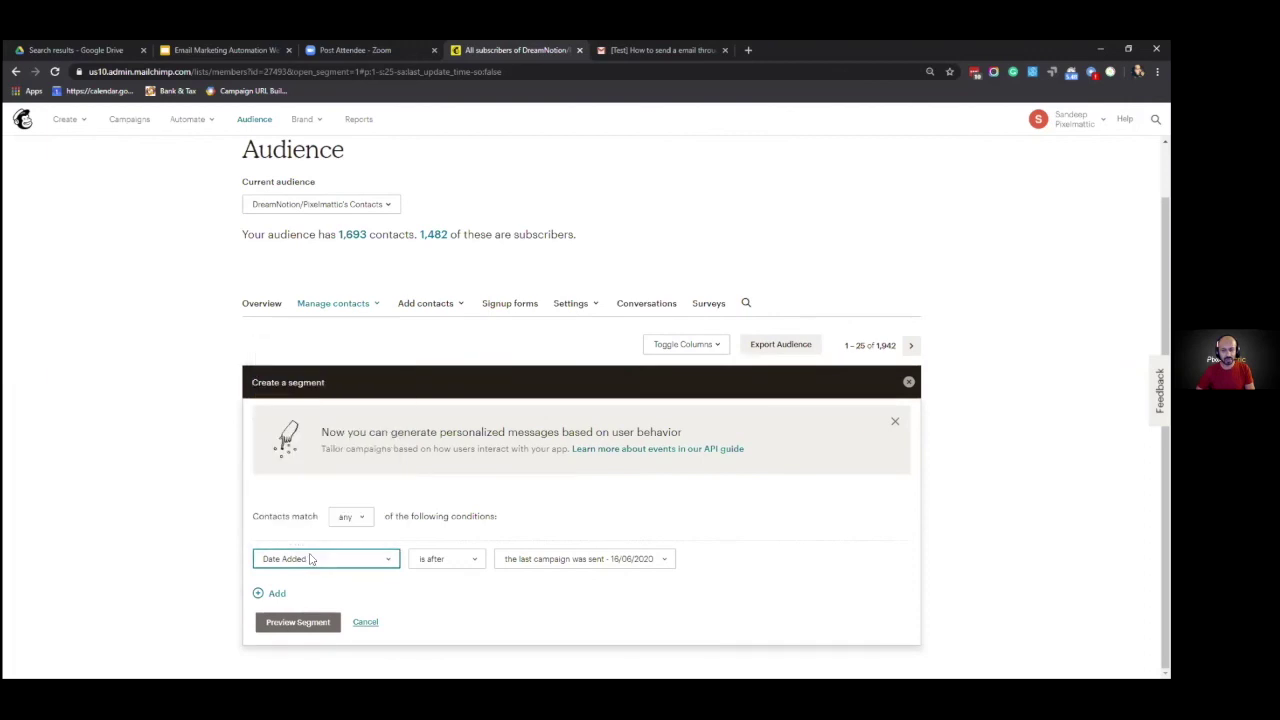
Set the segment condition to Campaign Activity, opened, Any of the Last 20 Campaigns, and preview the matching contacts
left_click(316, 556)
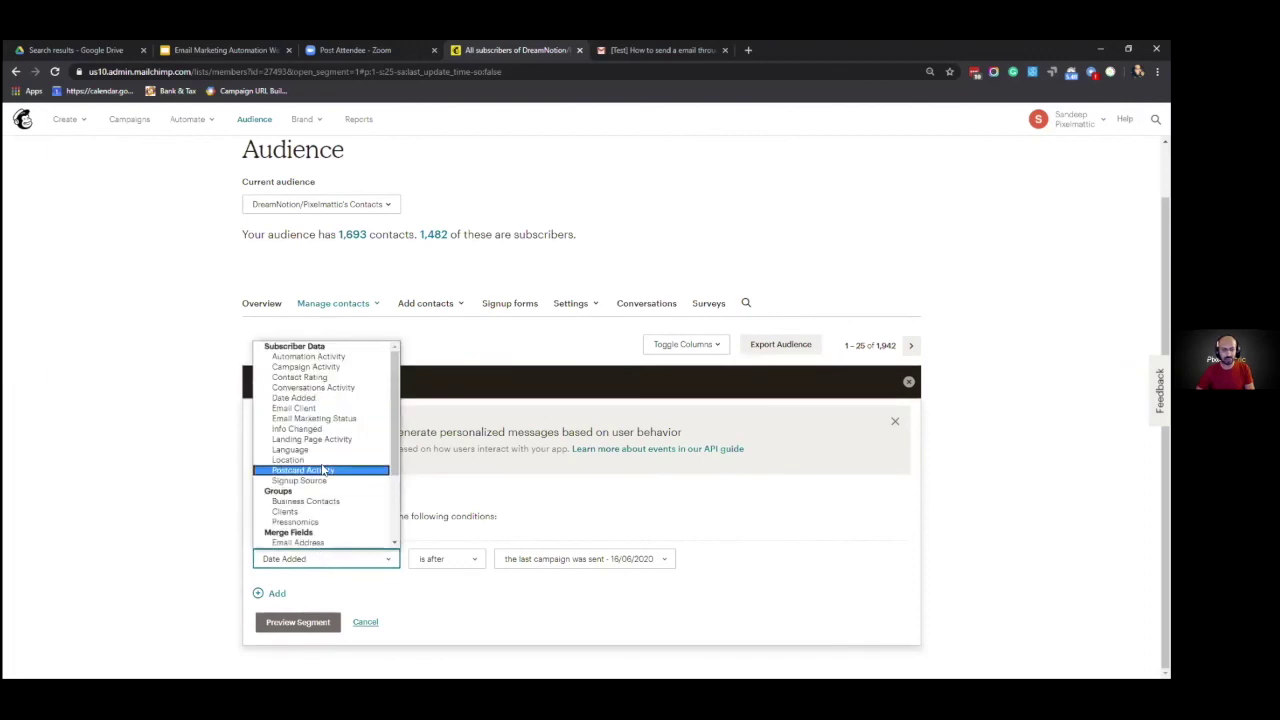
left_click(320, 367)
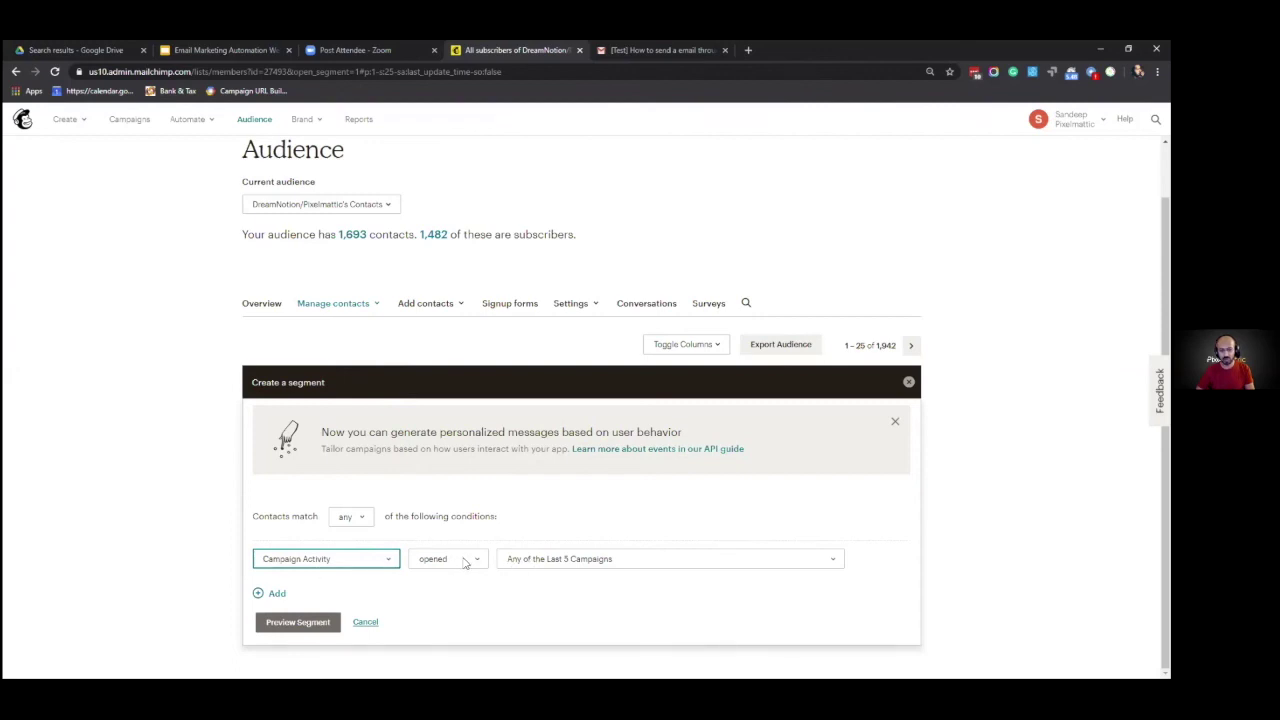
left_click(559, 559)
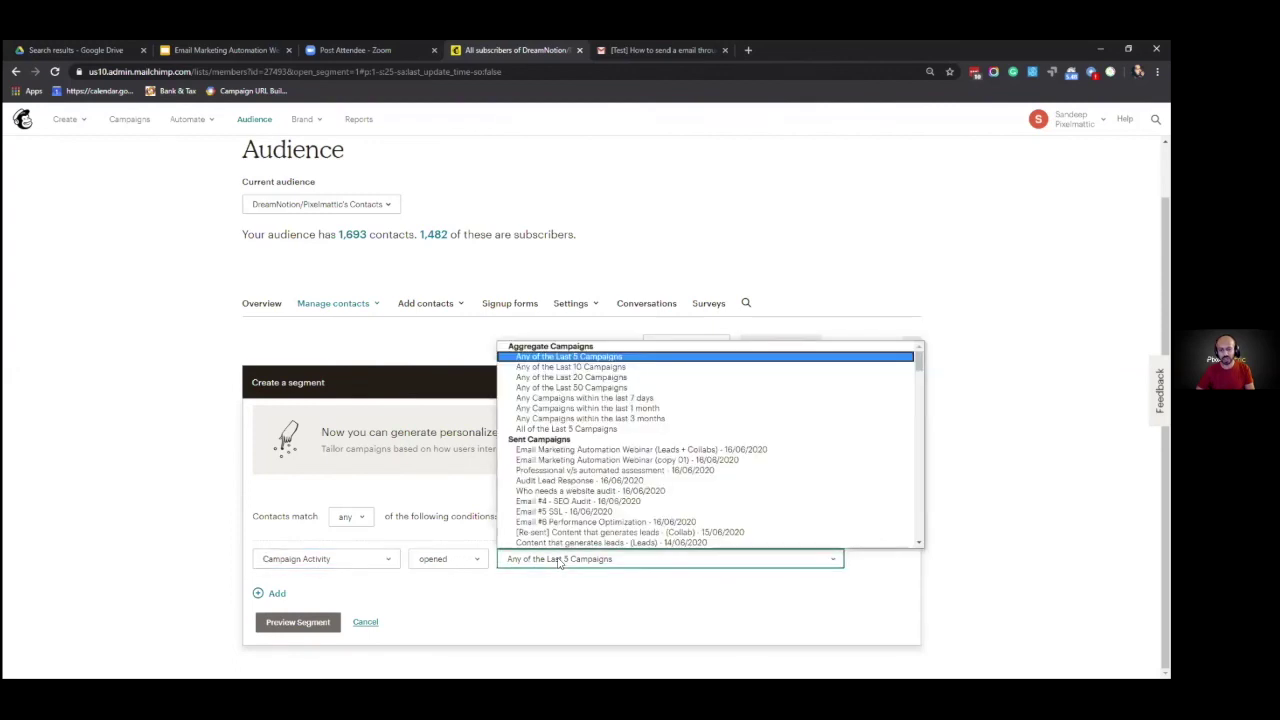
left_click(594, 378)
left_click(308, 620)
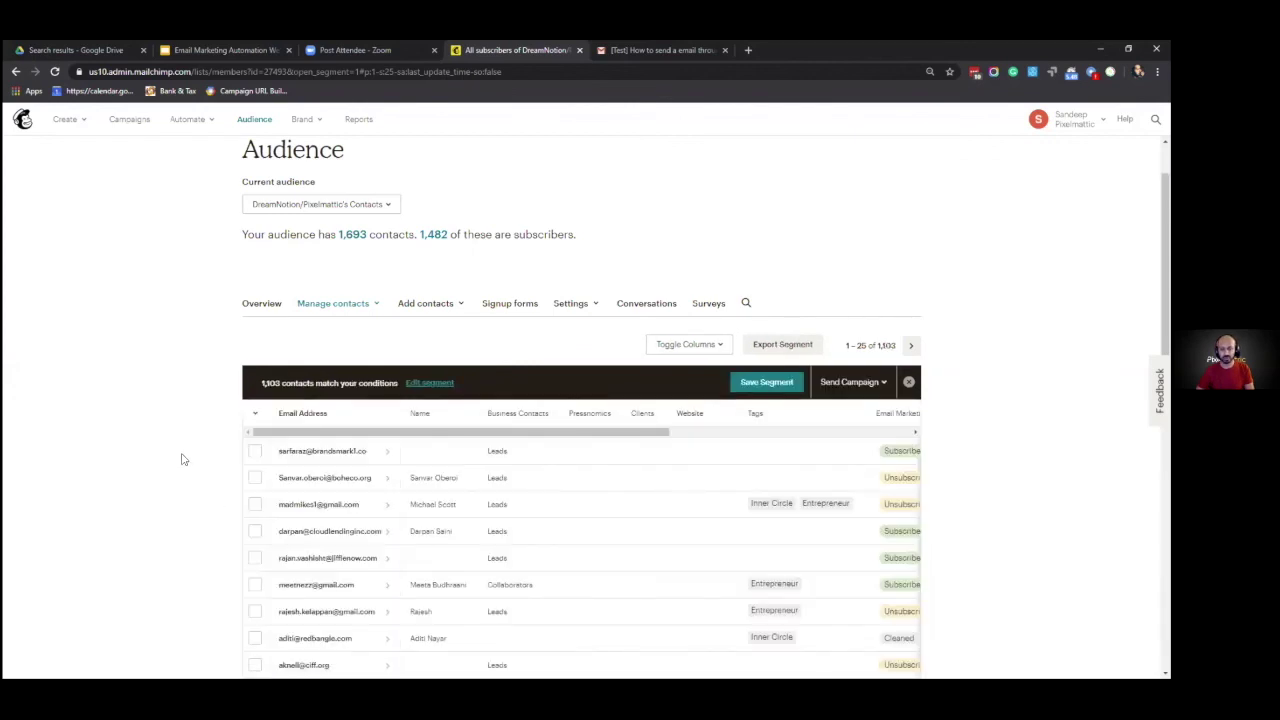
scroll(220, 458, "down", 2)
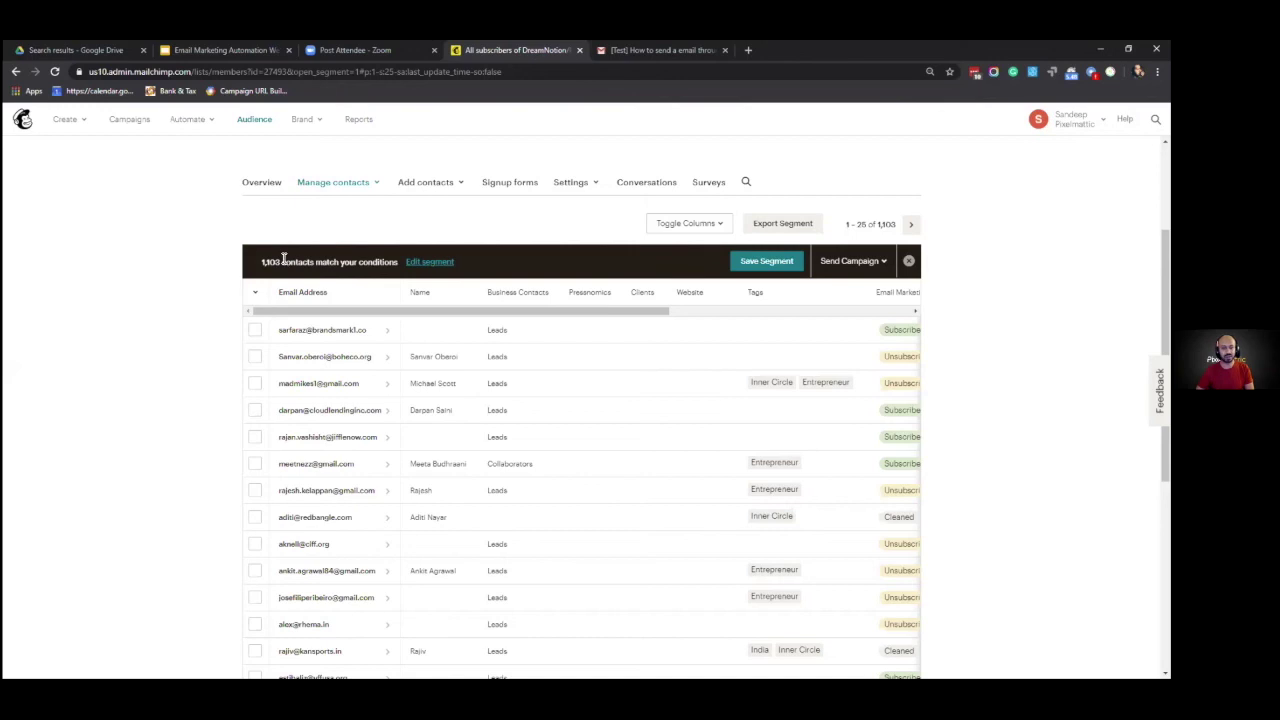
scroll(272, 360, "up", 1)
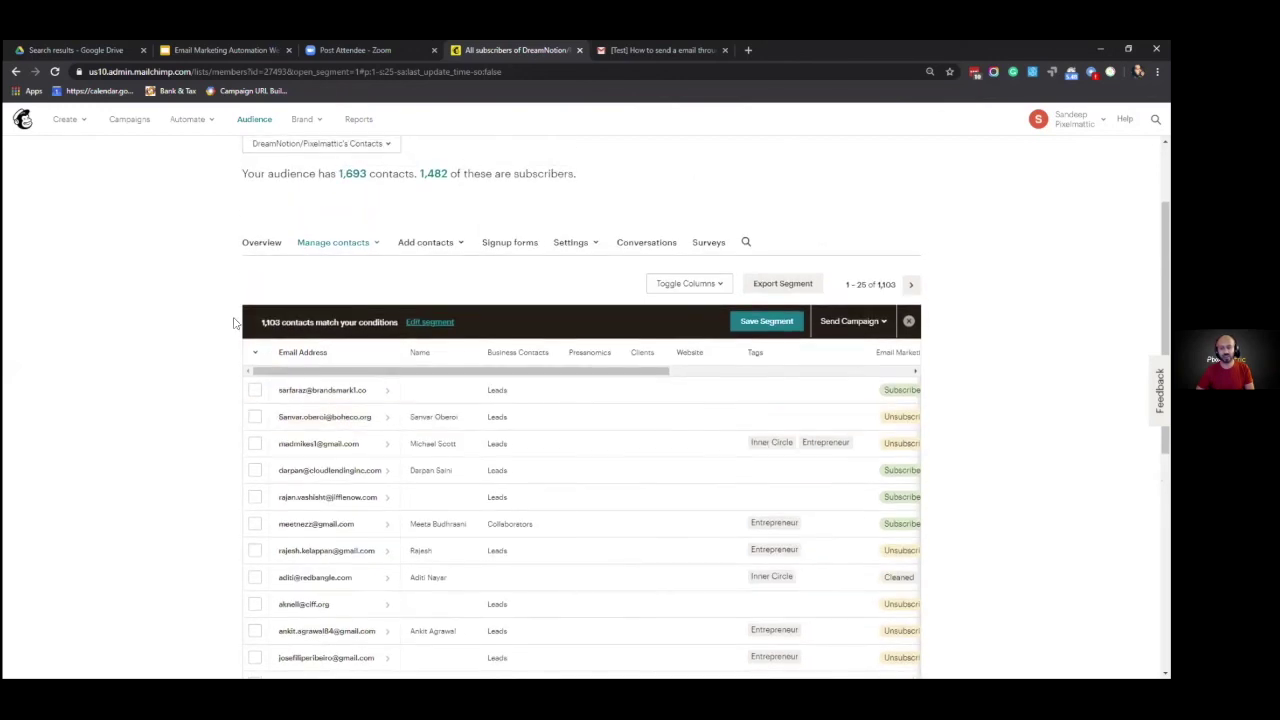
scroll(235, 323, "up", 2)
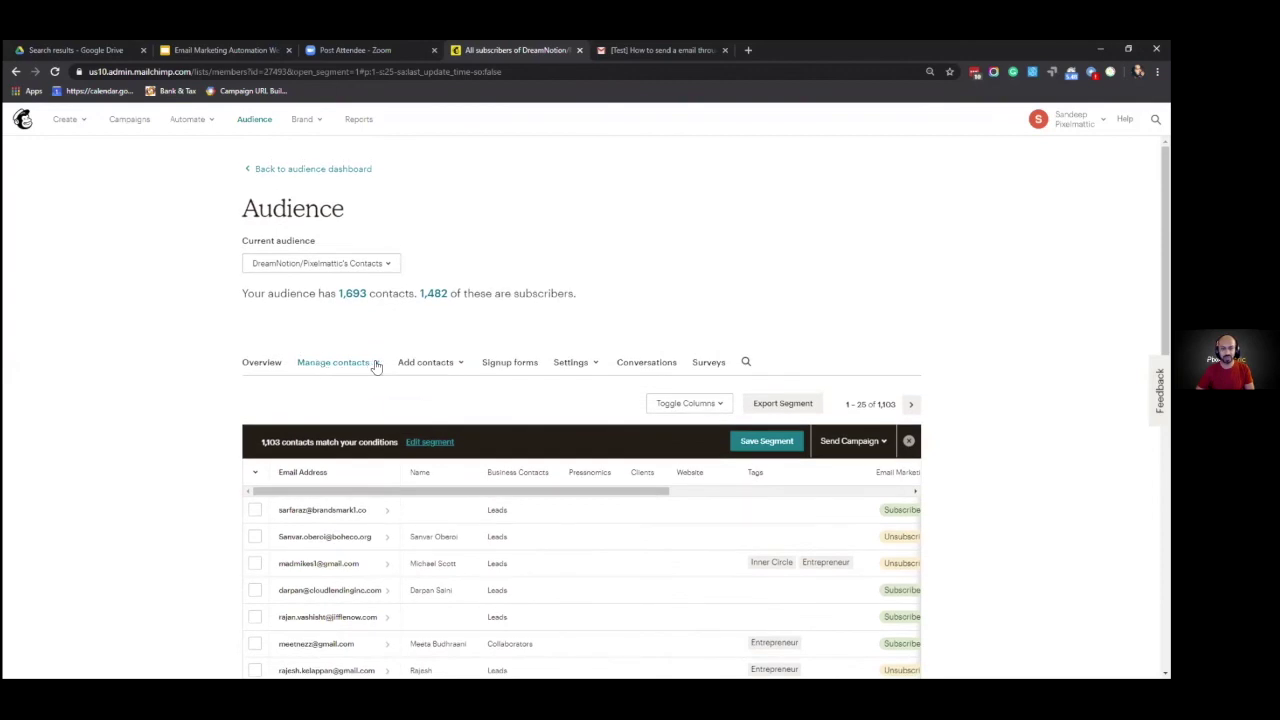
Return to the audience dashboard and examine the Tags overview and its options for targeting tagged contacts with a campaign
left_click(291, 174)
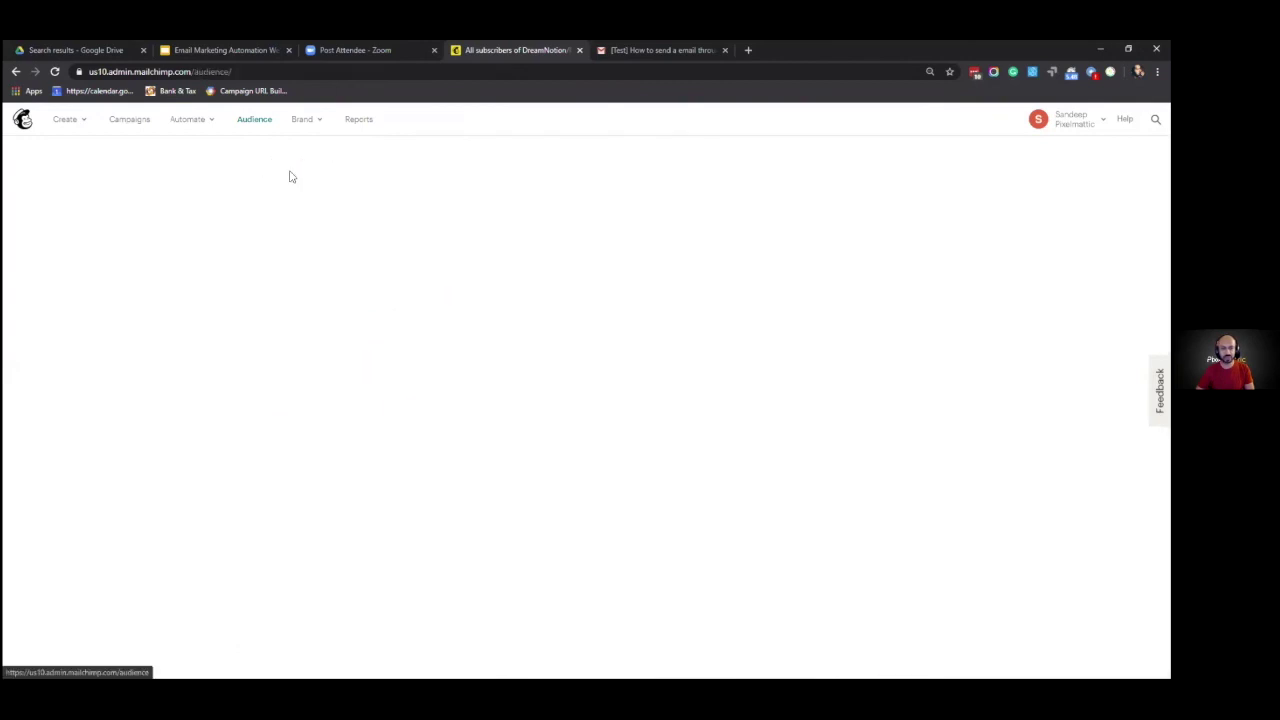
scroll(713, 500, "down", 1)
scroll(713, 531, "down", 2)
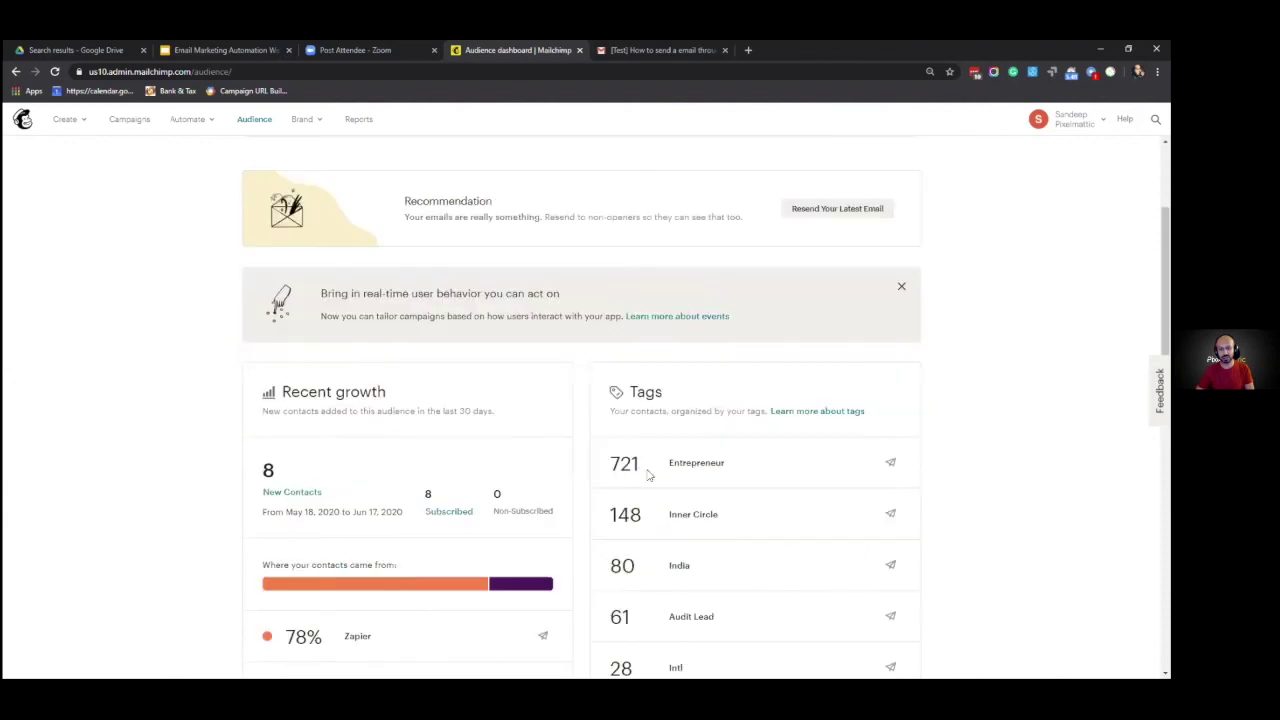
scroll(651, 580, "up", 3)
scroll(651, 560, "down", 3)
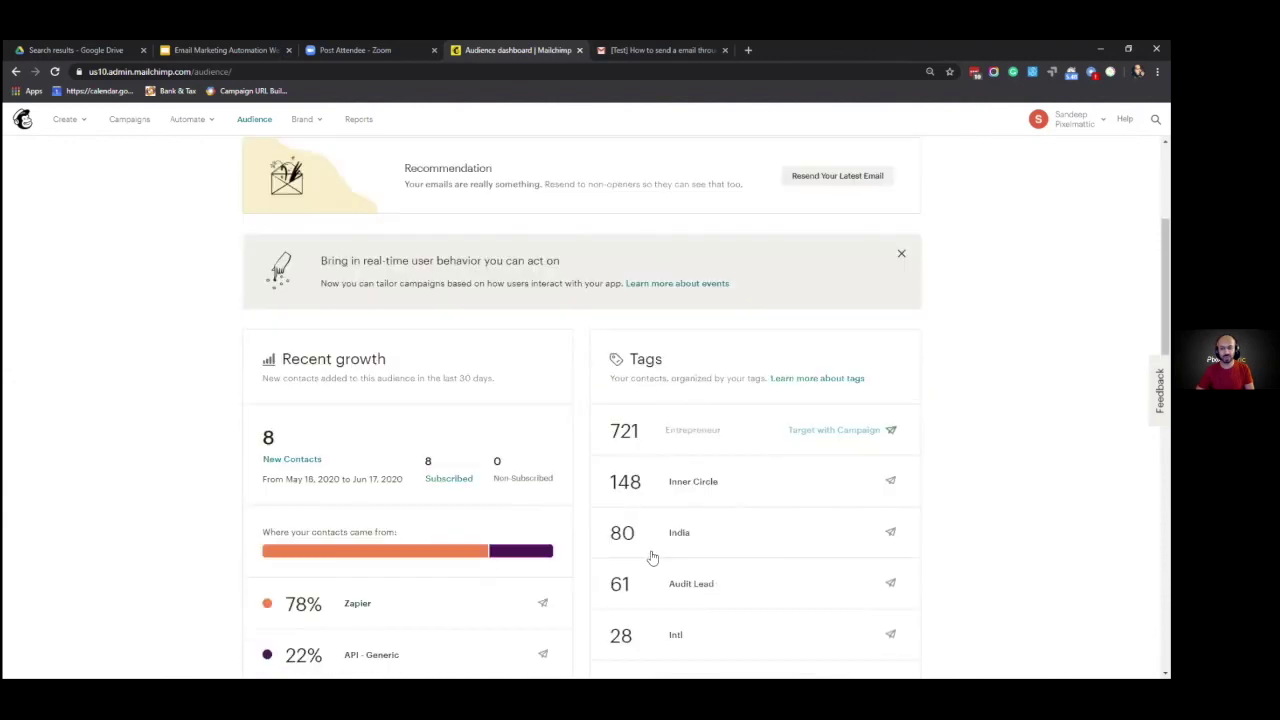
mouse_move(716, 432)
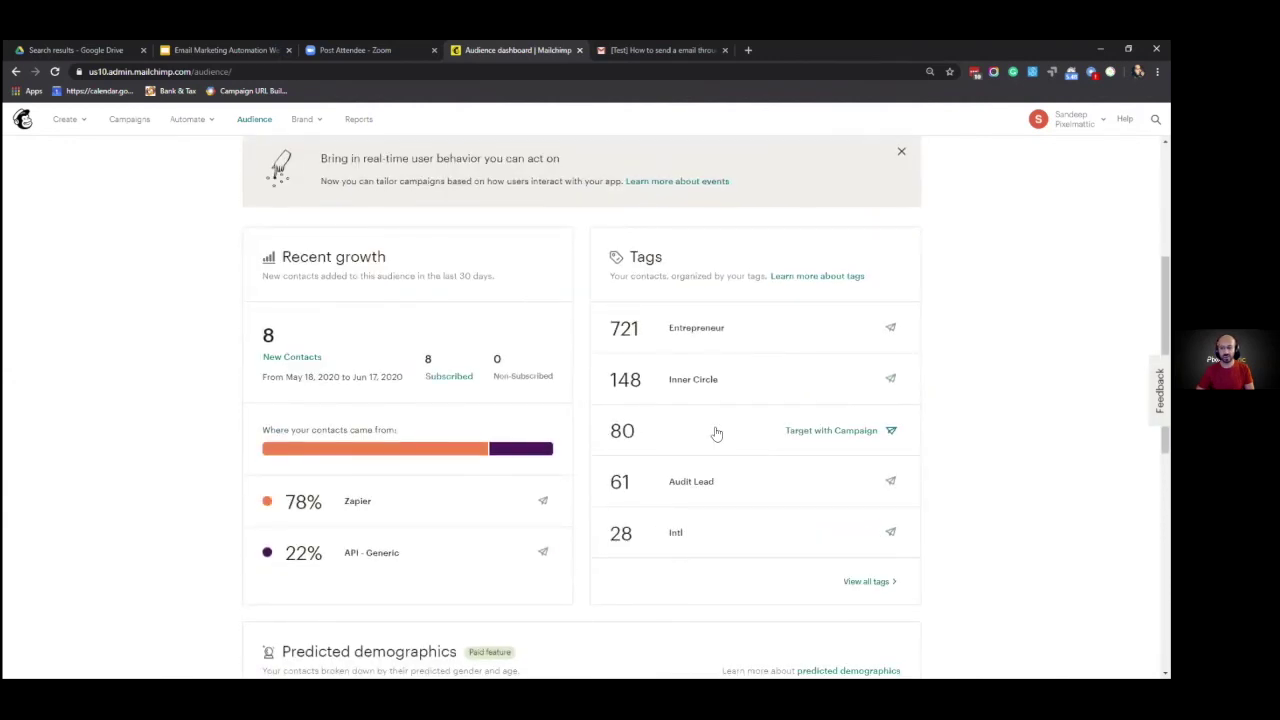
mouse_move(826, 336)
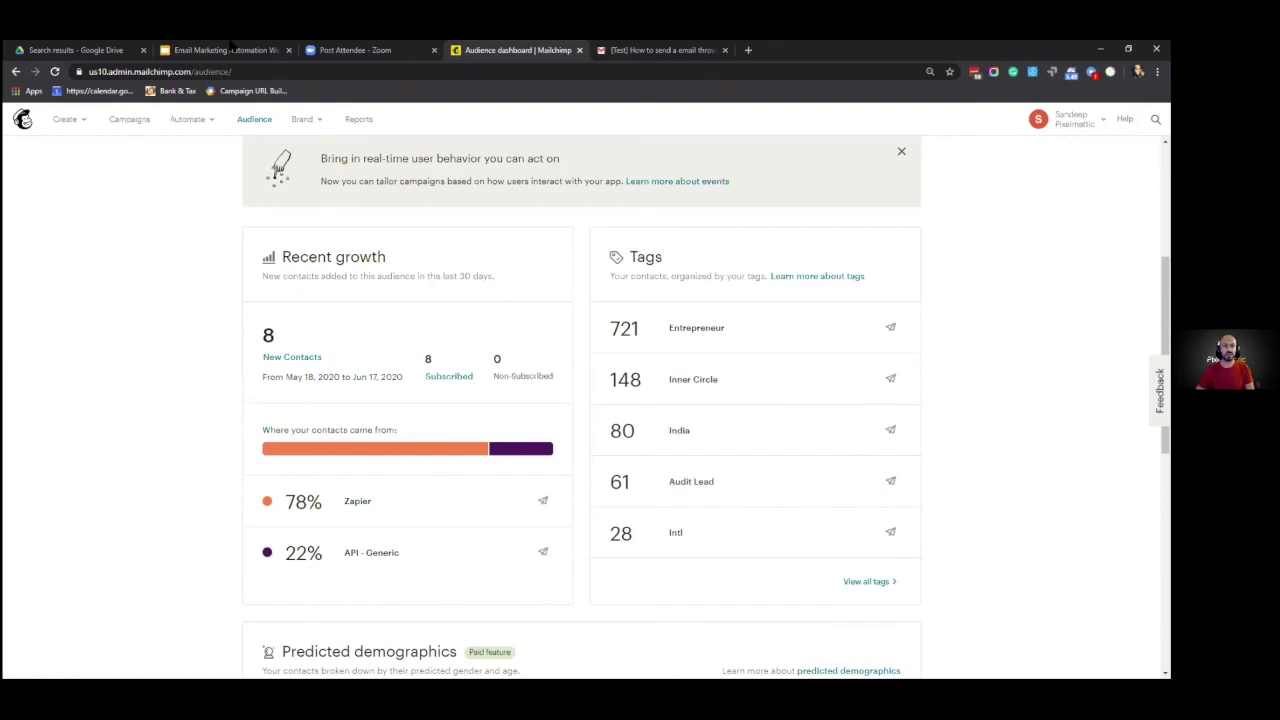
Switch to the Email Marketing Automation Webinar presentation in Google Slides, present from the Audience Segmentation slide, and advance to Types of Emails
left_click(231, 48)
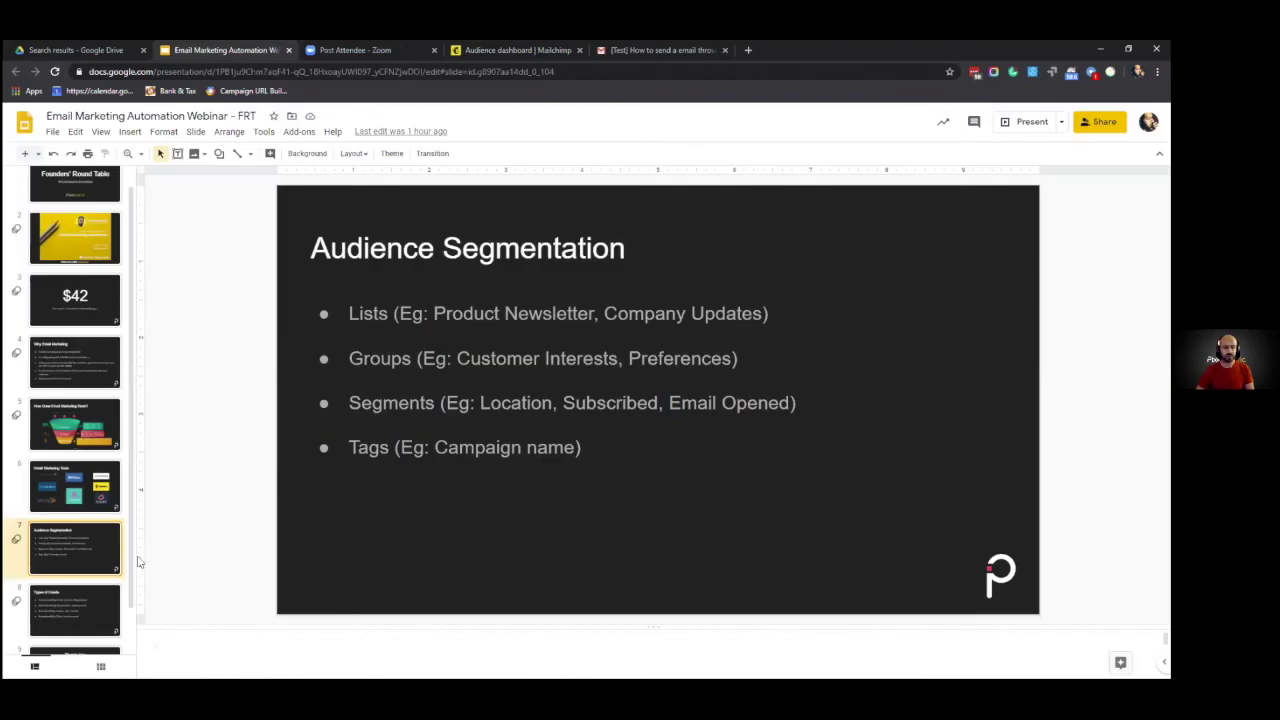
left_click(1027, 122)
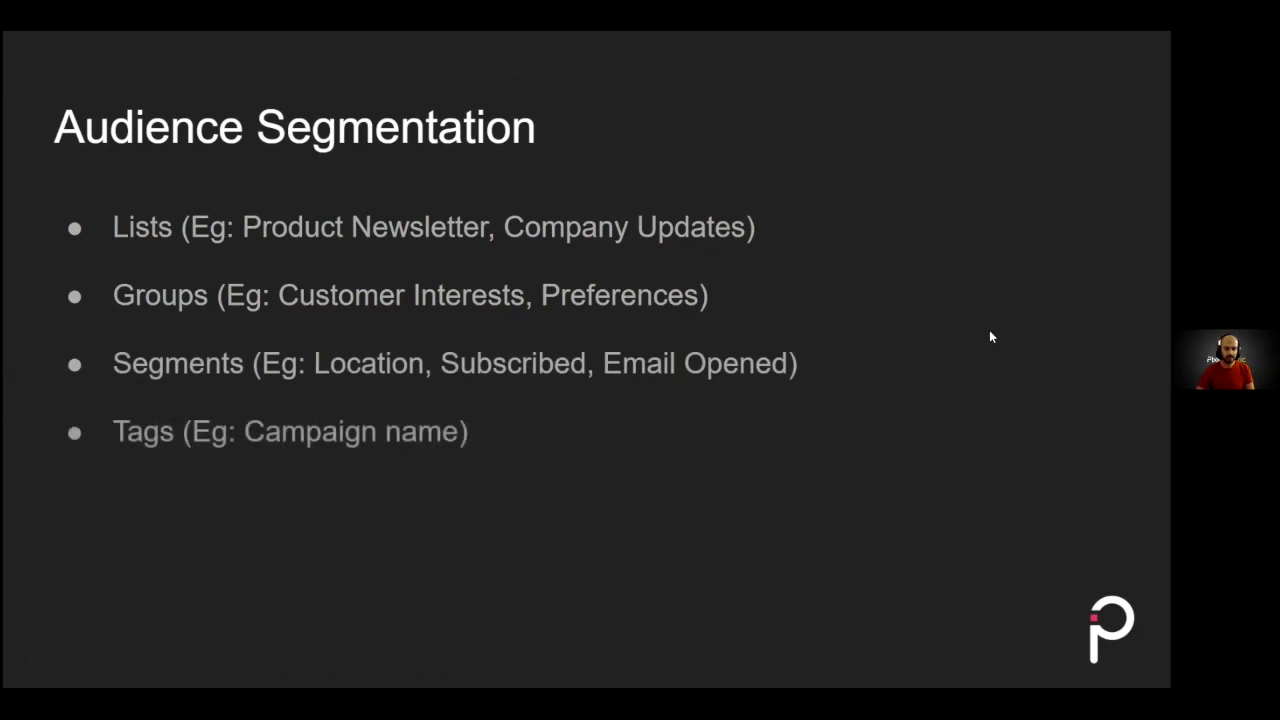
key("Right")
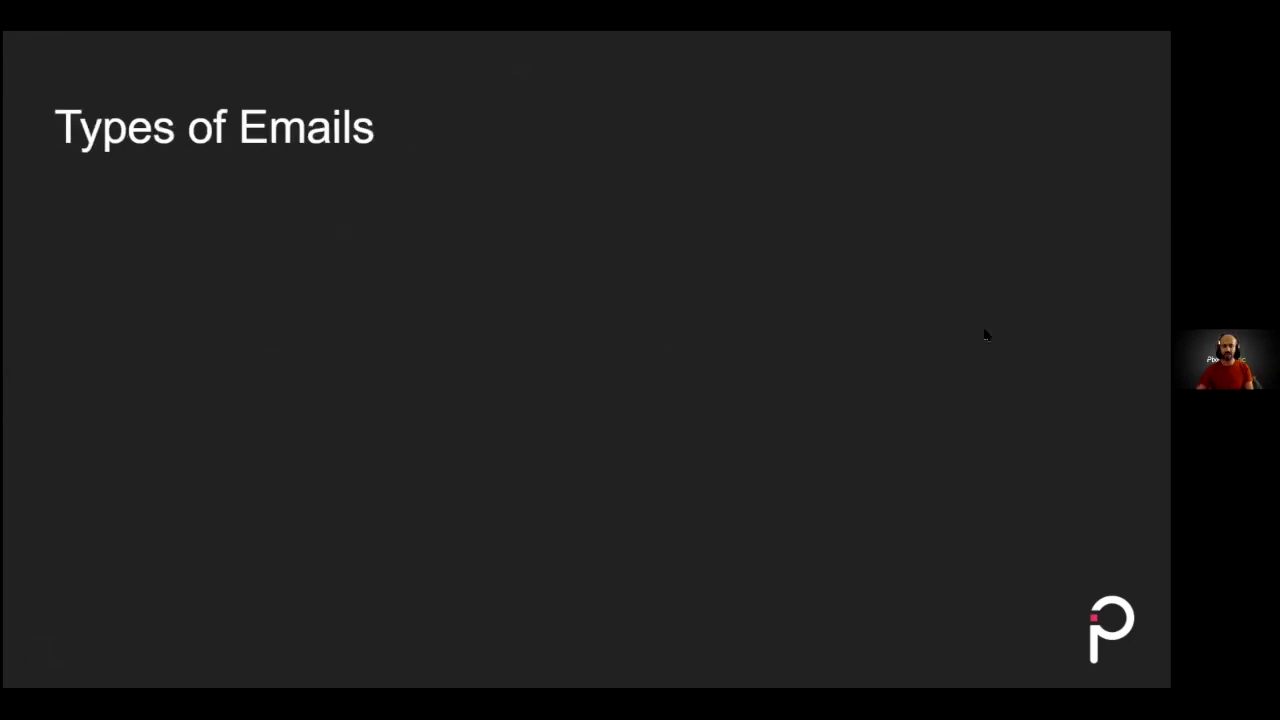